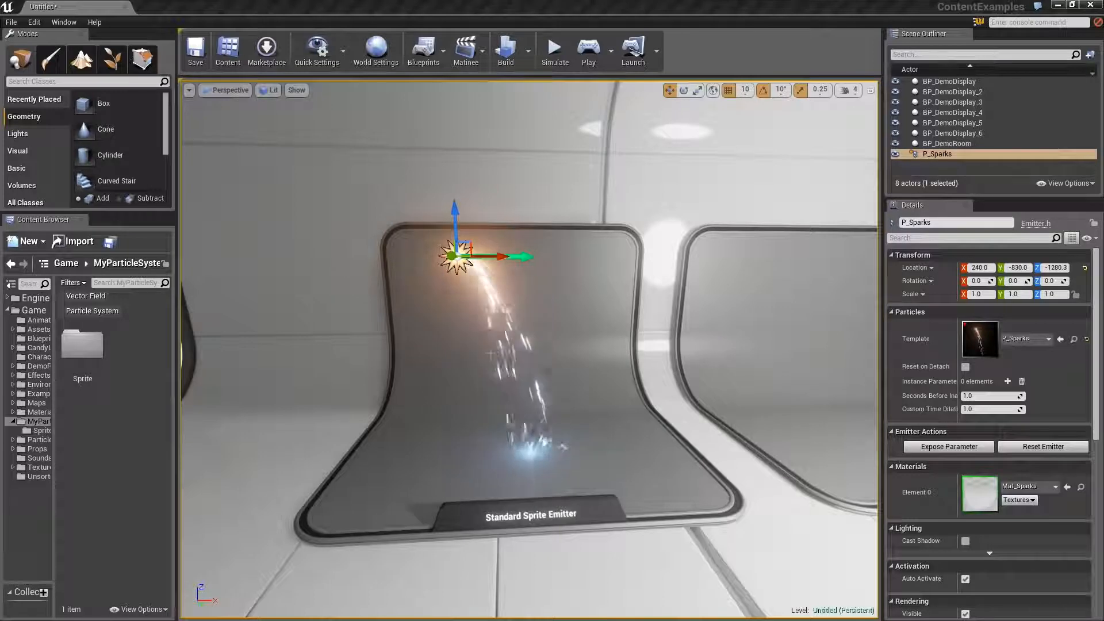
- Create a new folder named GPUSprite inside the MyParticleSystems folder
right_click_drag(506, 347, 492, 345)
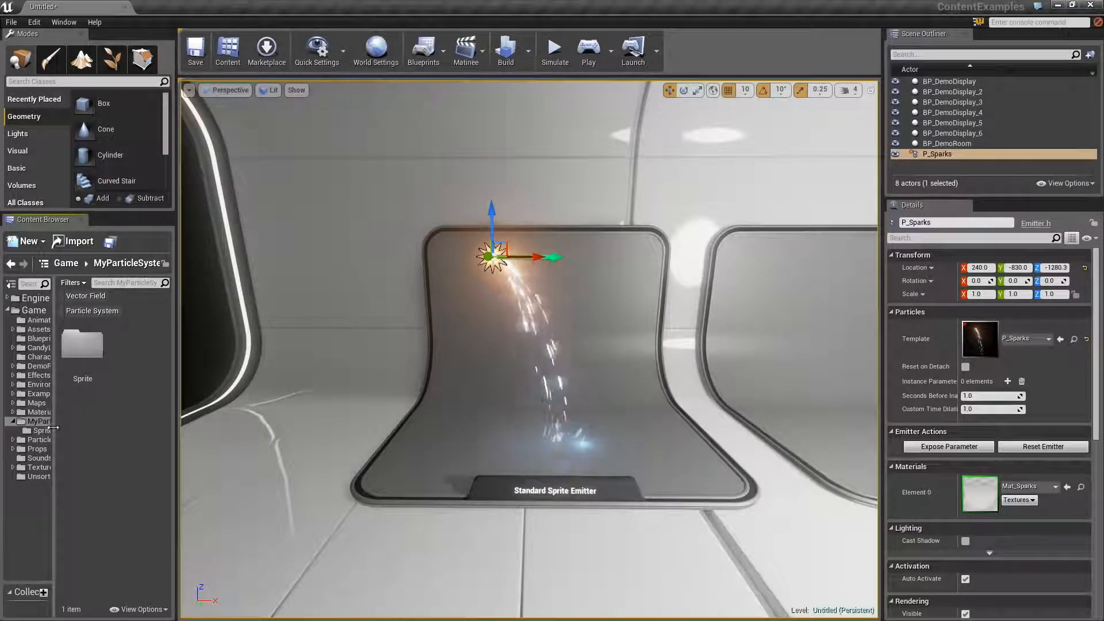
left_click_drag(53, 427, 80, 429)
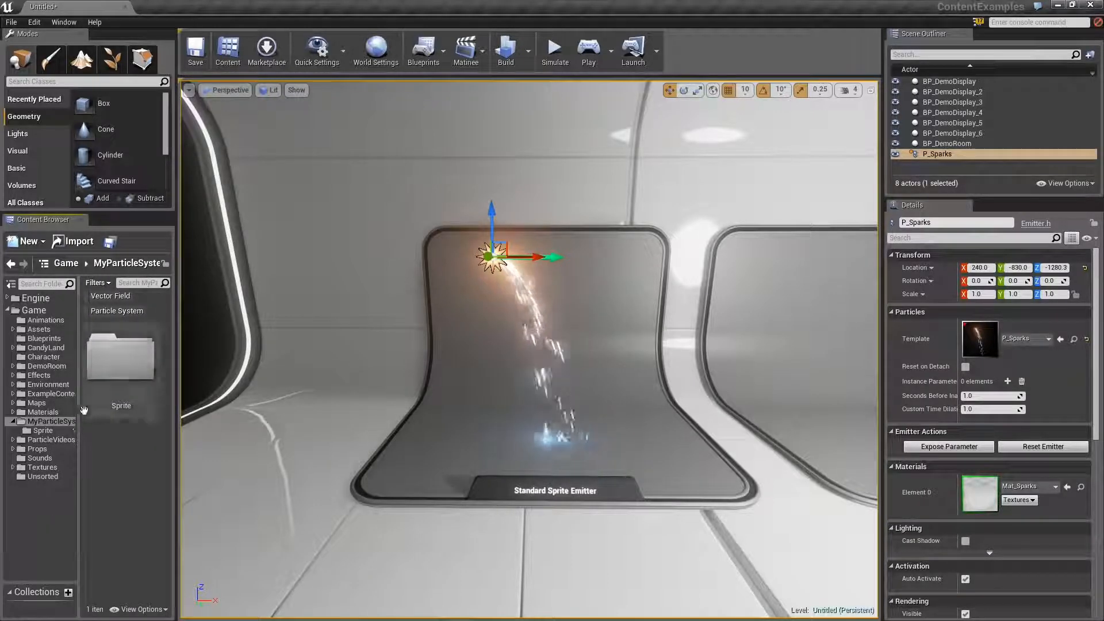
left_click(39, 243)
left_click(42, 271)
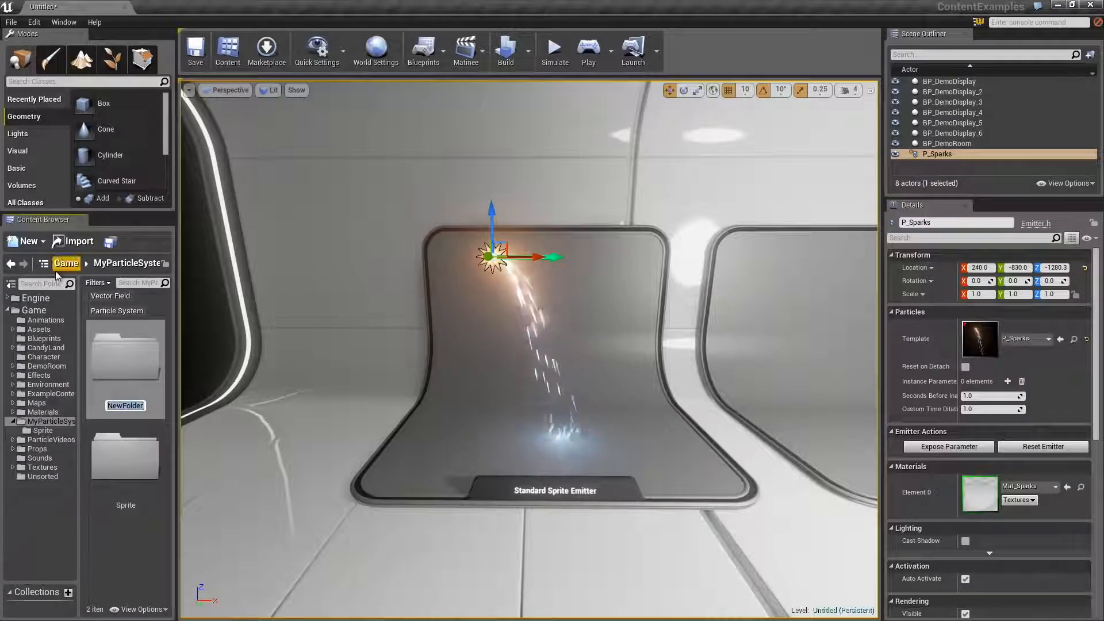
type("GPUSprite")
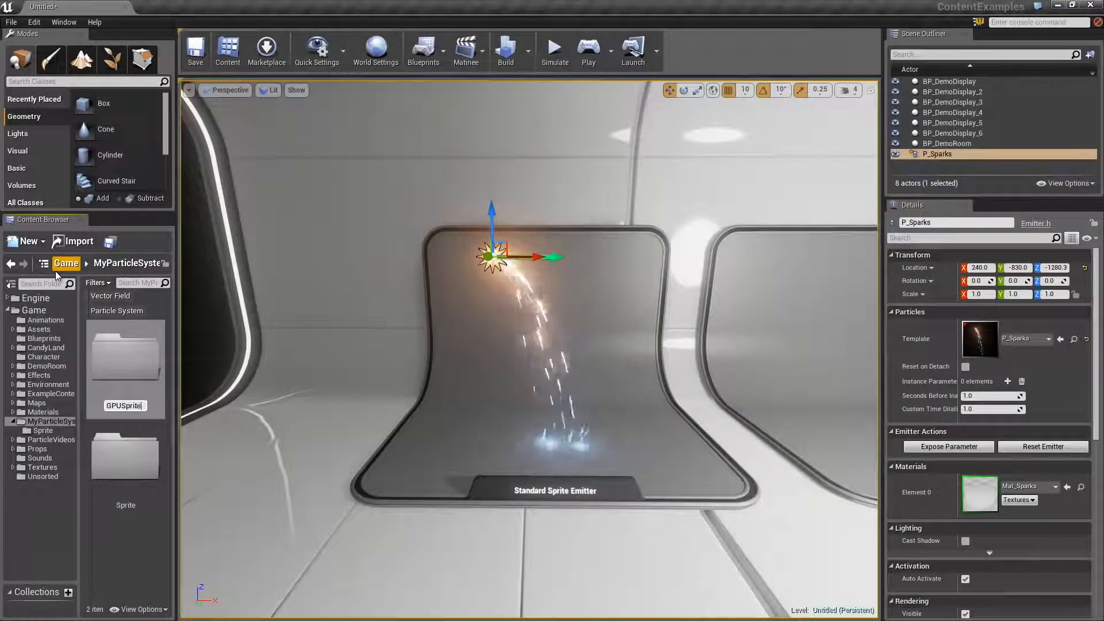
key("Return")
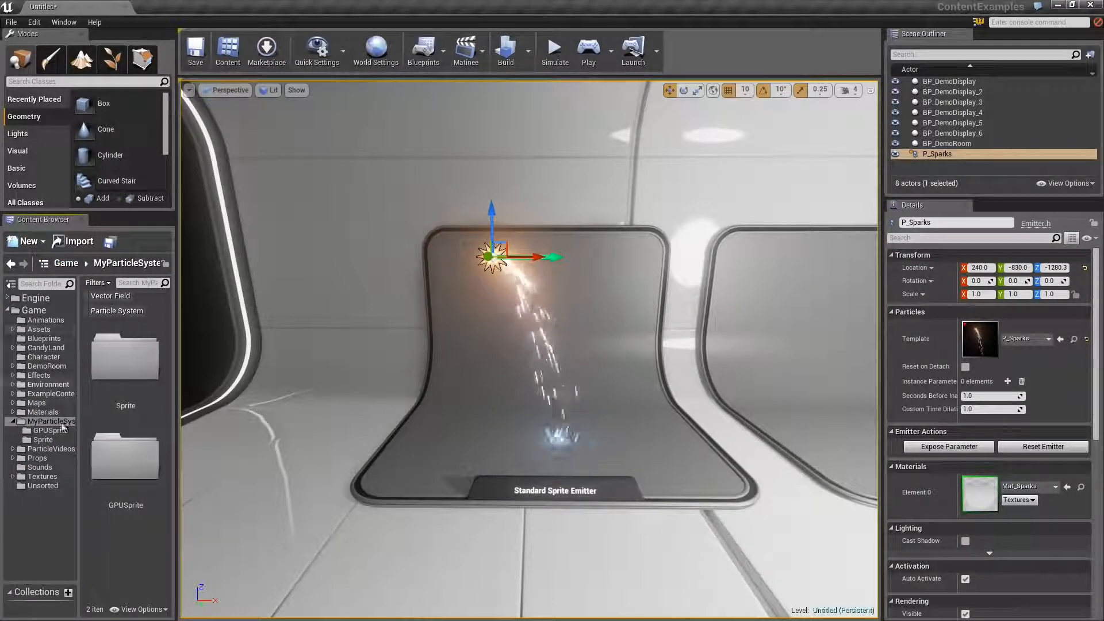
- Copy the P_Sparks particle system from the Sprite folder into the GPUSprite folder
double_click(130, 366)
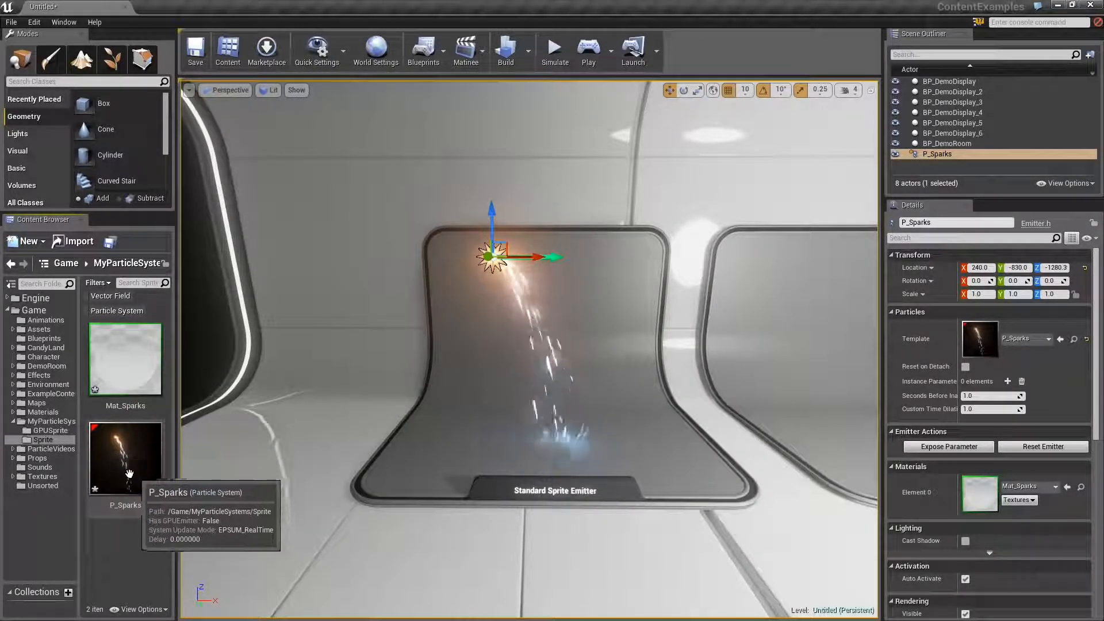
left_click_drag(127, 470, 49, 434)
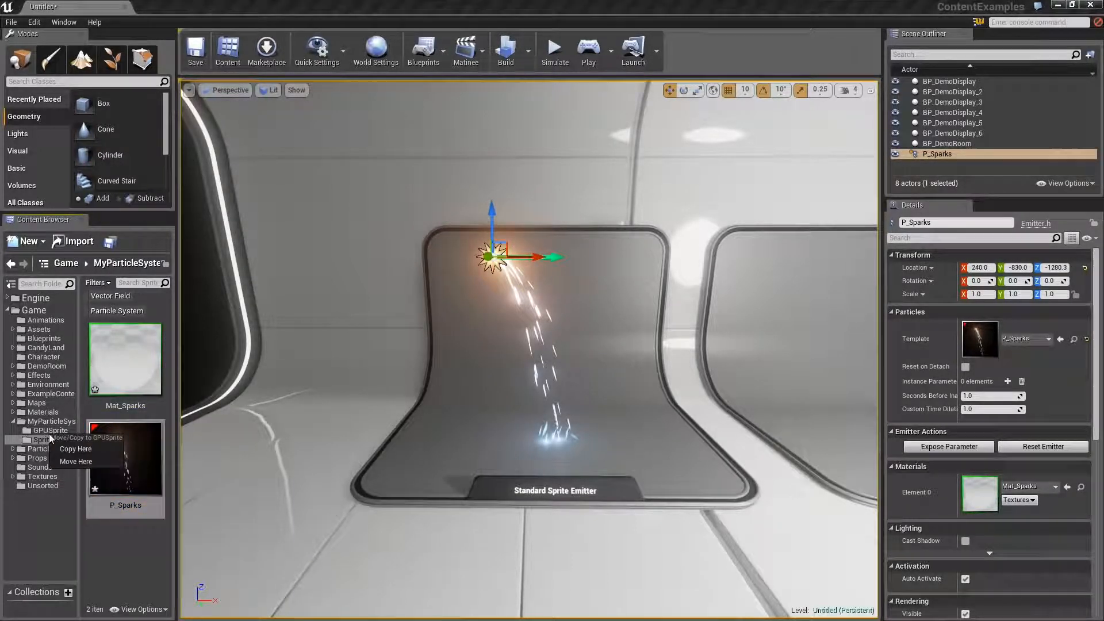
left_click(74, 447)
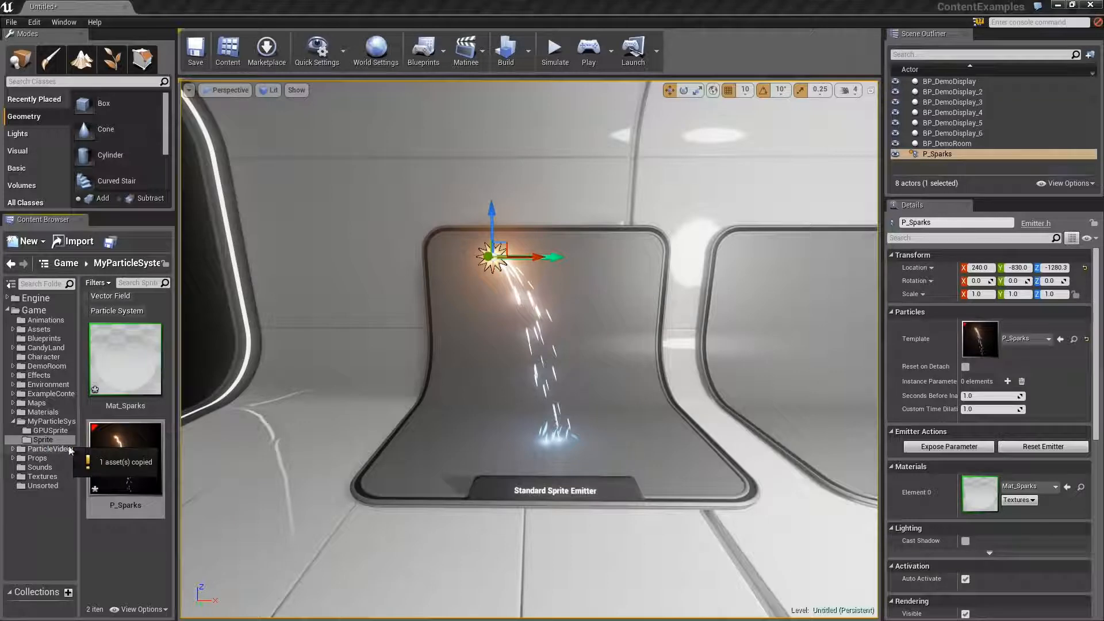
- Rename the P_Sparks copy in the GPUSprite folder to P_Sparks_GPU
left_click(47, 429)
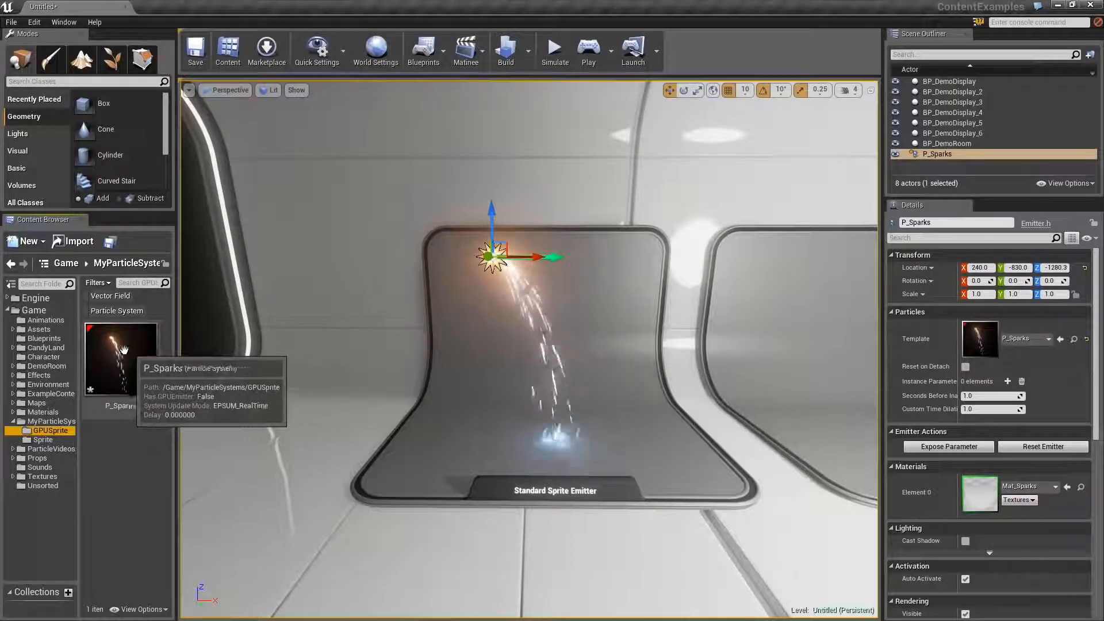
right_click(120, 400)
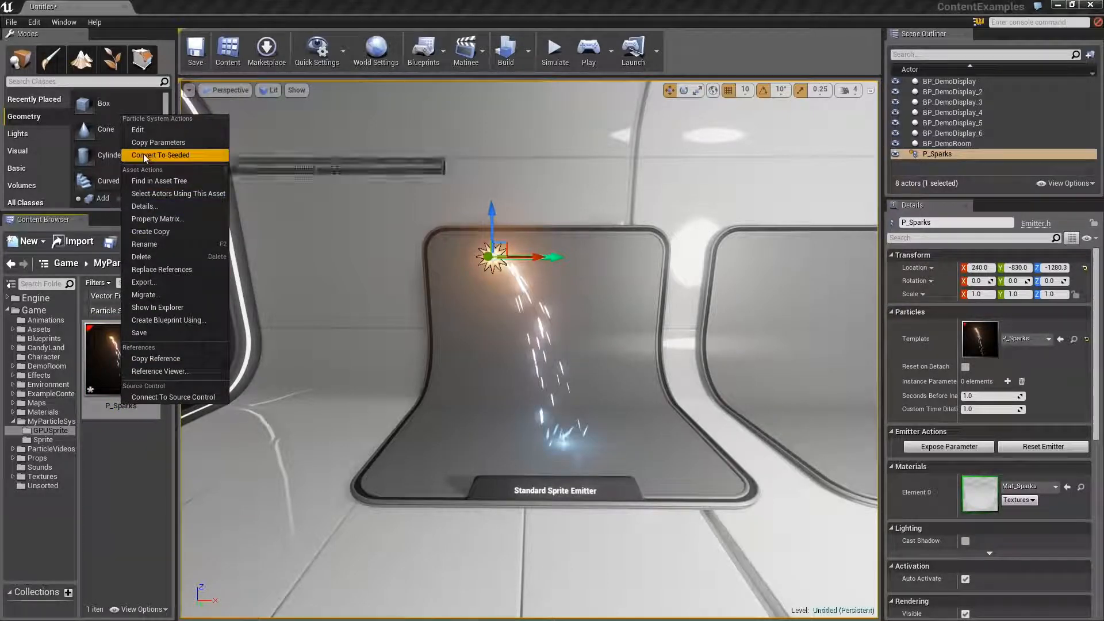
left_click(144, 244)
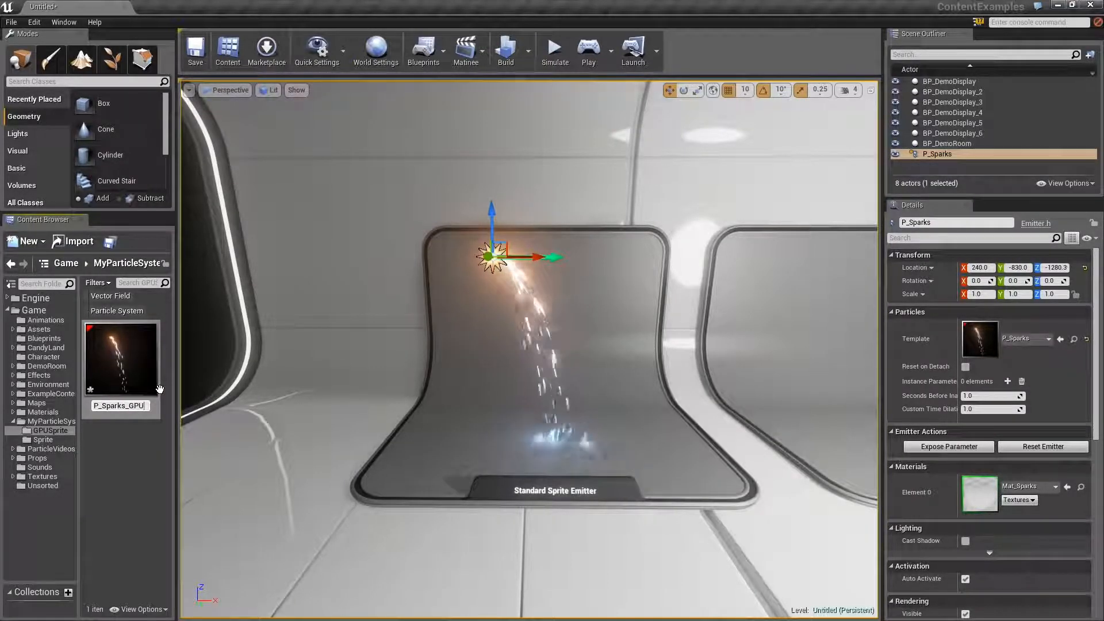
type("_GPU")
key("Return")
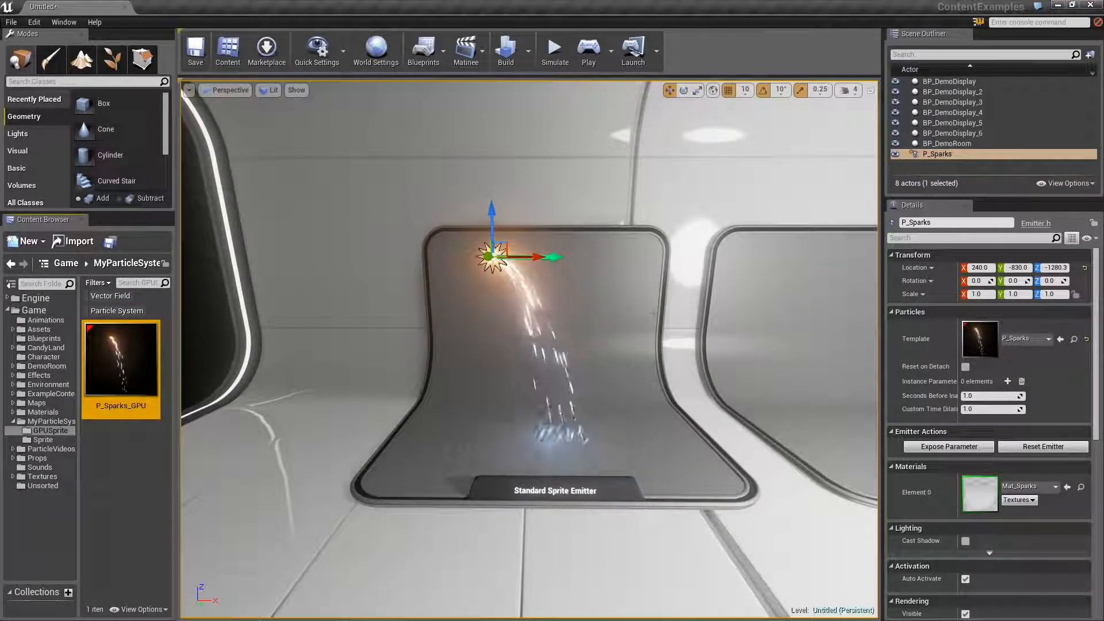
- Place P_Sparks_GPU on the GPU Sprite Emitter display, near its upper left corner at about X 920, Y -880, Z -1310
key("d")
right_click_drag(711, 298, 676, 304)
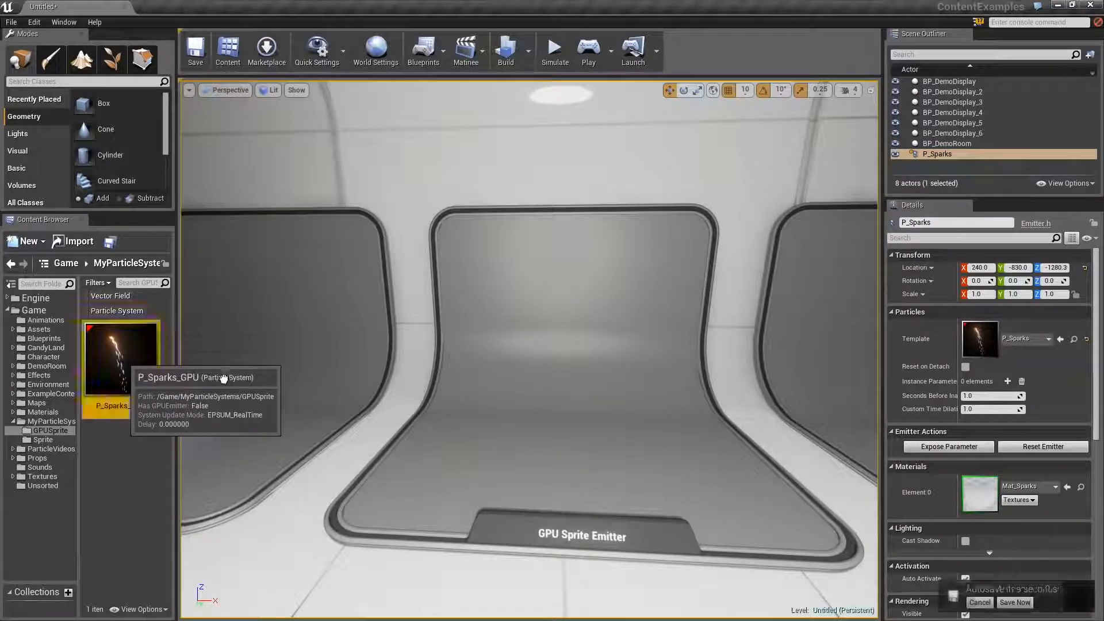
left_click_drag(137, 361, 554, 443)
left_click_drag(555, 404, 557, 225)
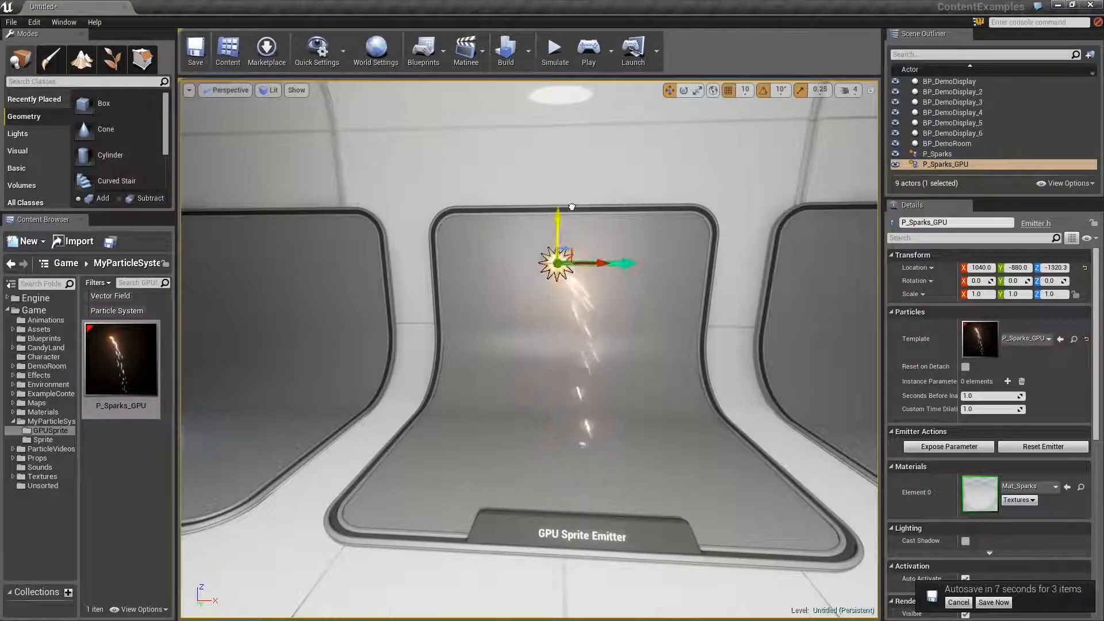
left_click_drag(605, 260, 482, 248)
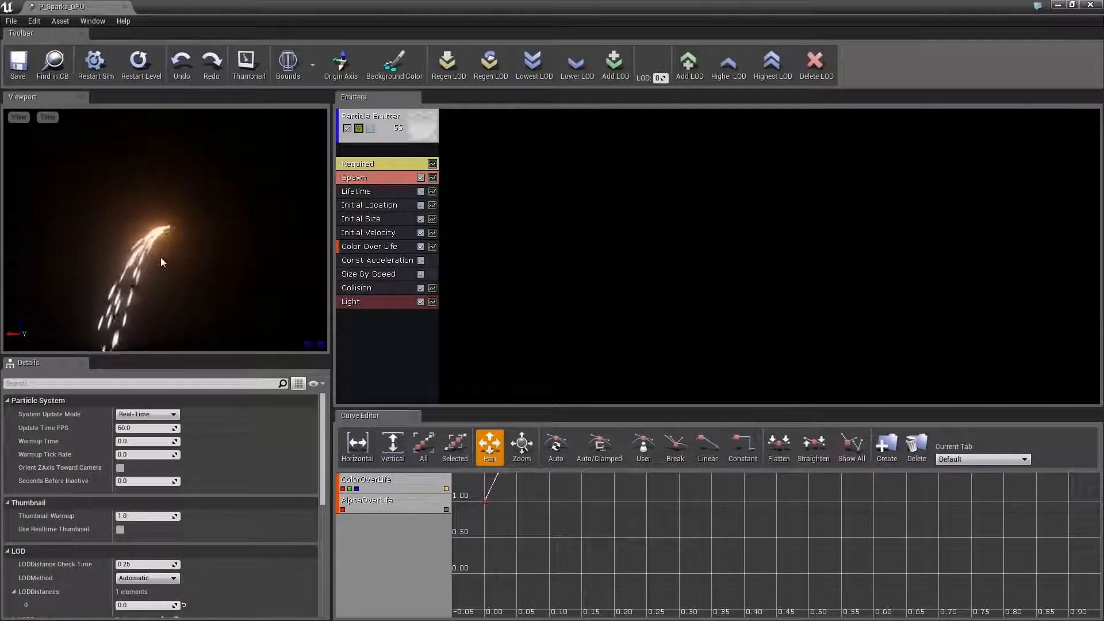
- Set the constant spawn rate of the P_Sparks_GPU emitter's Spawn module to 500 in the particle editor
left_click_drag(112, 259, 210, 250)
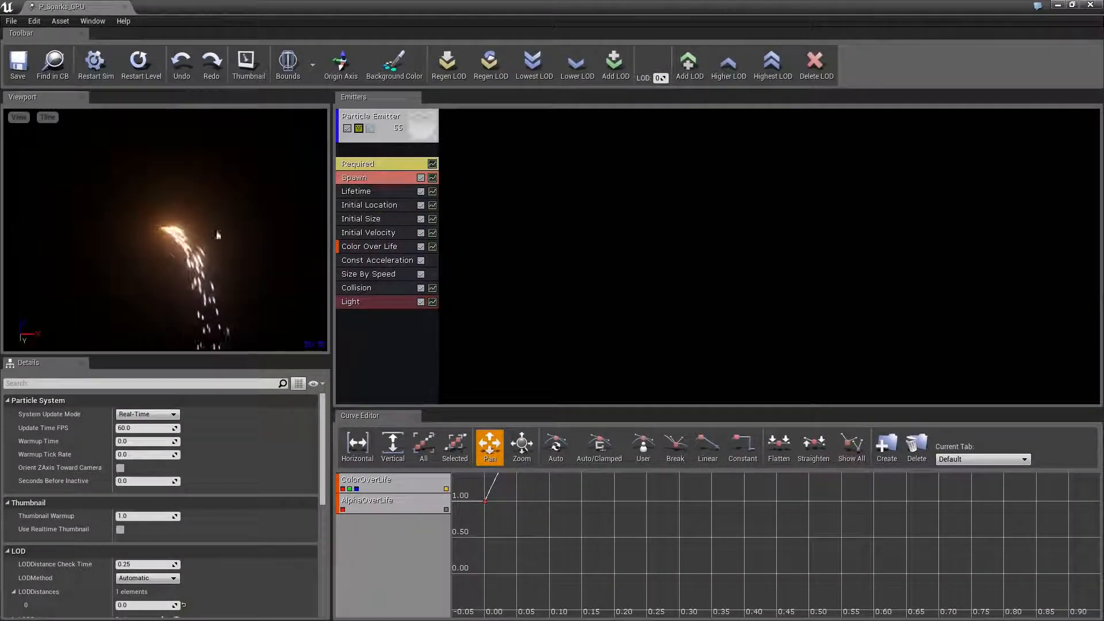
left_click(361, 183)
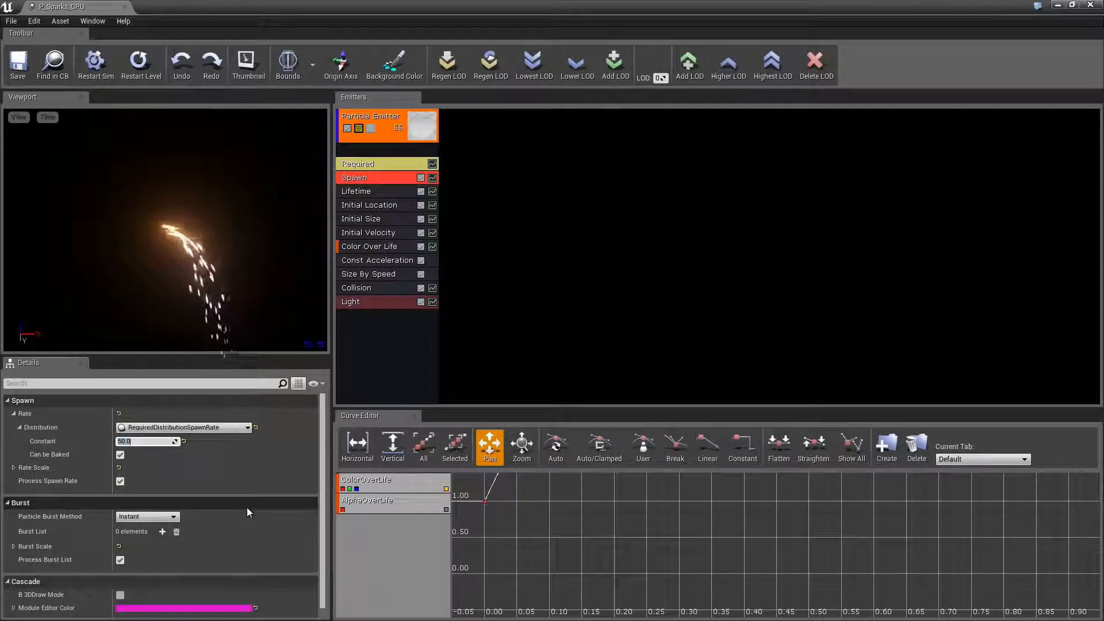
type("500")
key("Return")
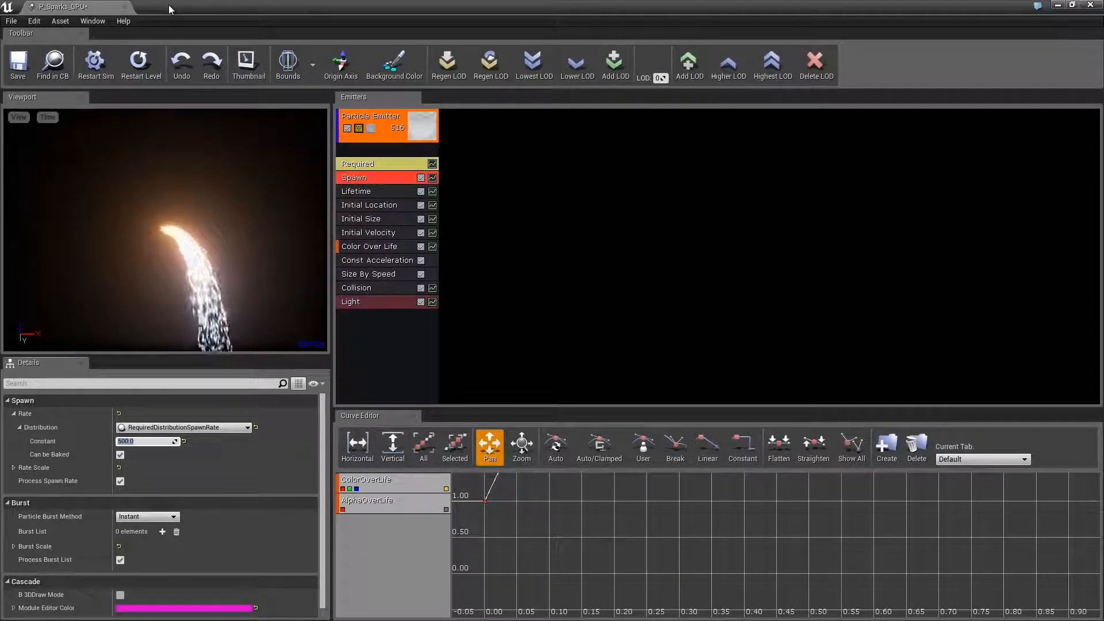
- Move the particle editor window aside to check the effect in the level, and raise the constant spawn rate to 2000
left_click_drag(170, 10, 1015, 116)
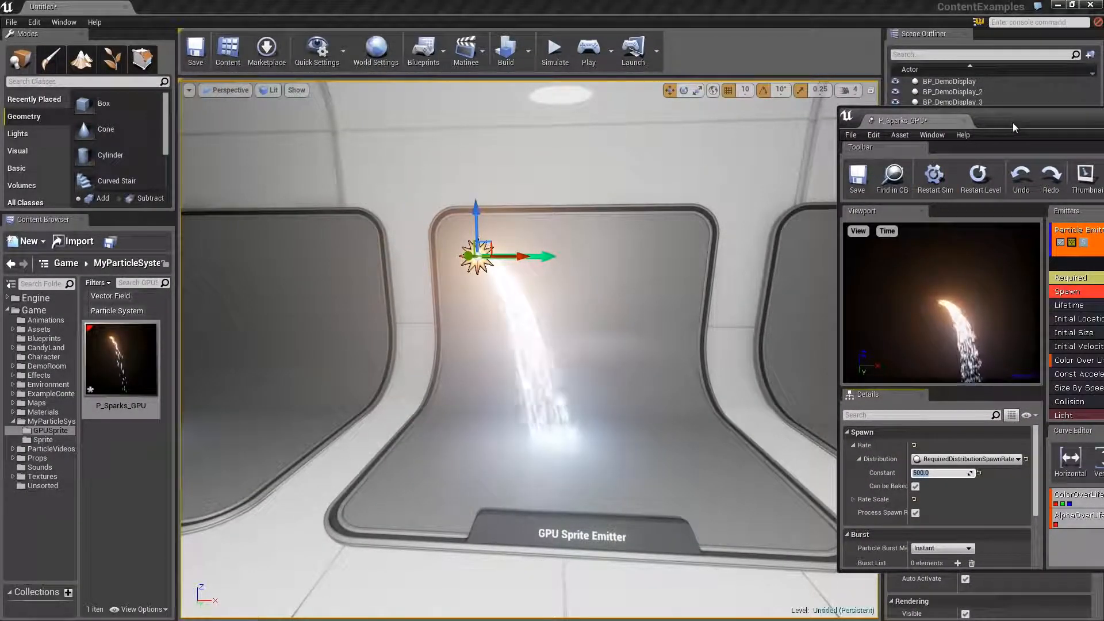
left_click_drag(1013, 122, 889, 76)
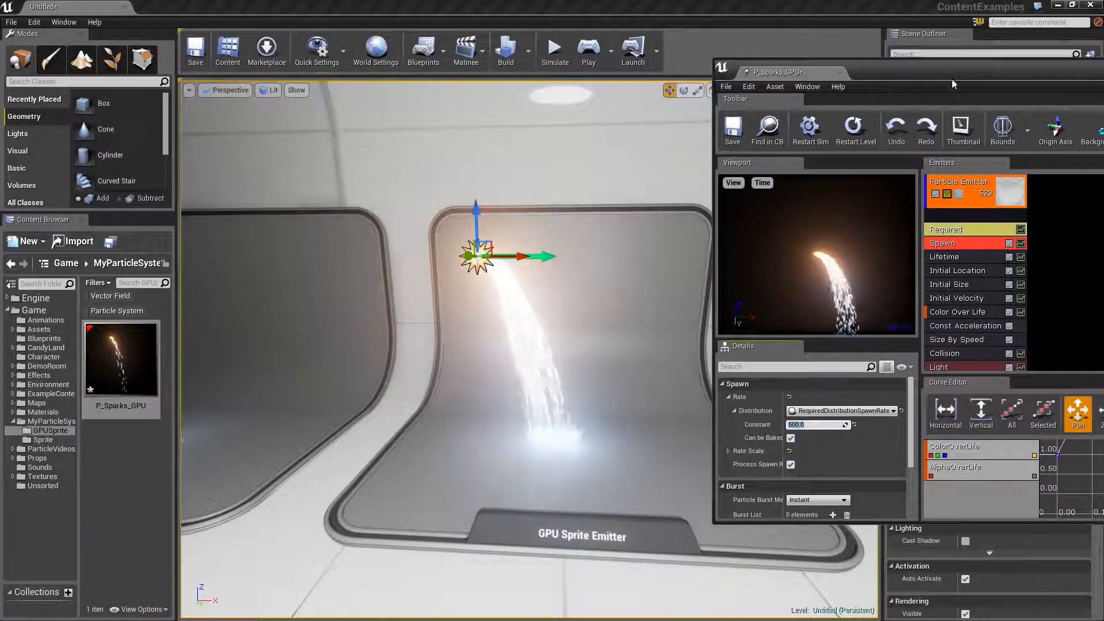
left_click_drag(942, 72, 491, 75)
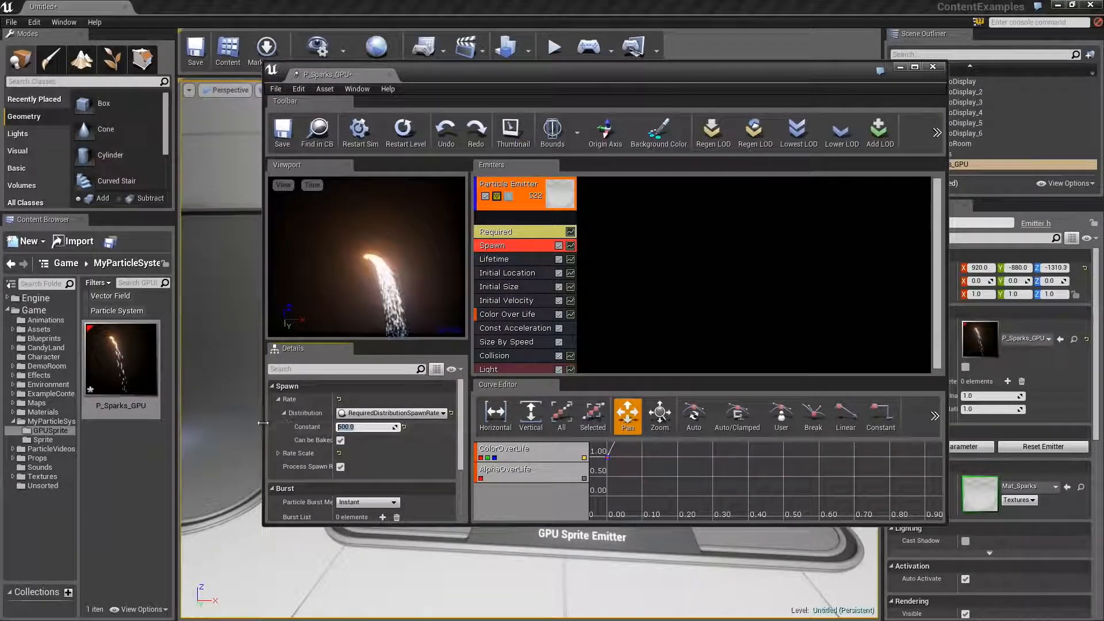
type("0")
key("Return")
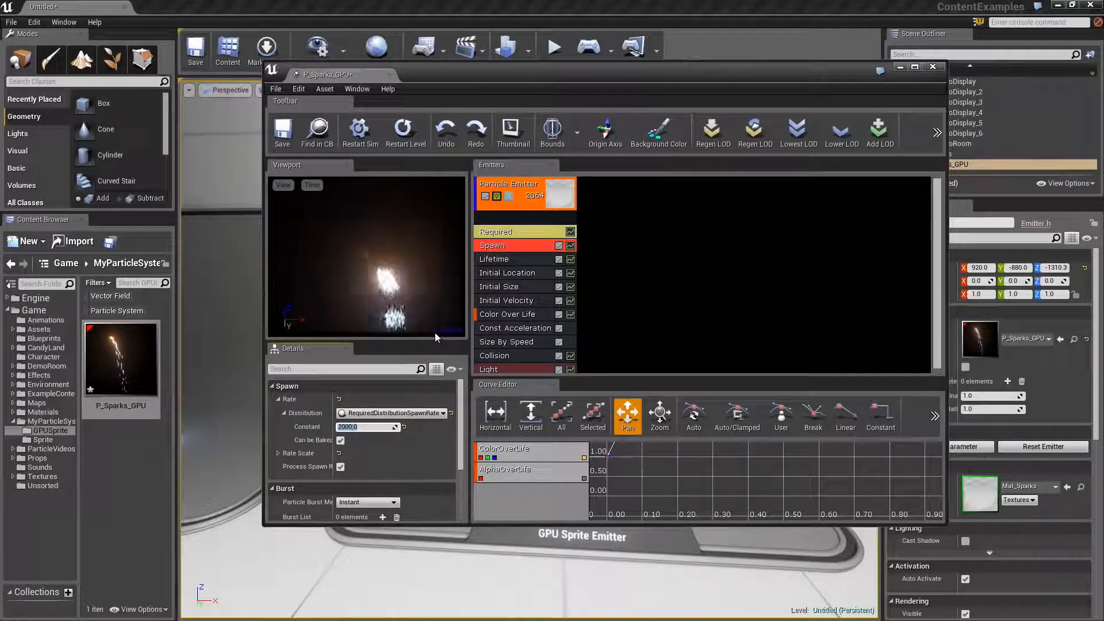
- Change the Particle Emitter's editor color to yellow
left_click(476, 207)
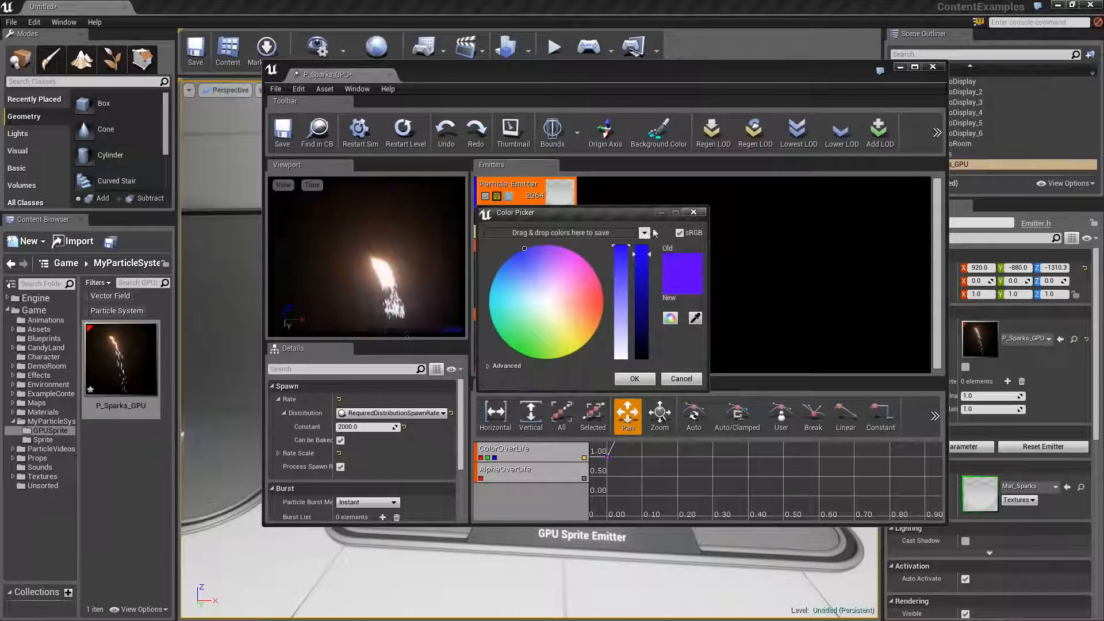
left_click(694, 213)
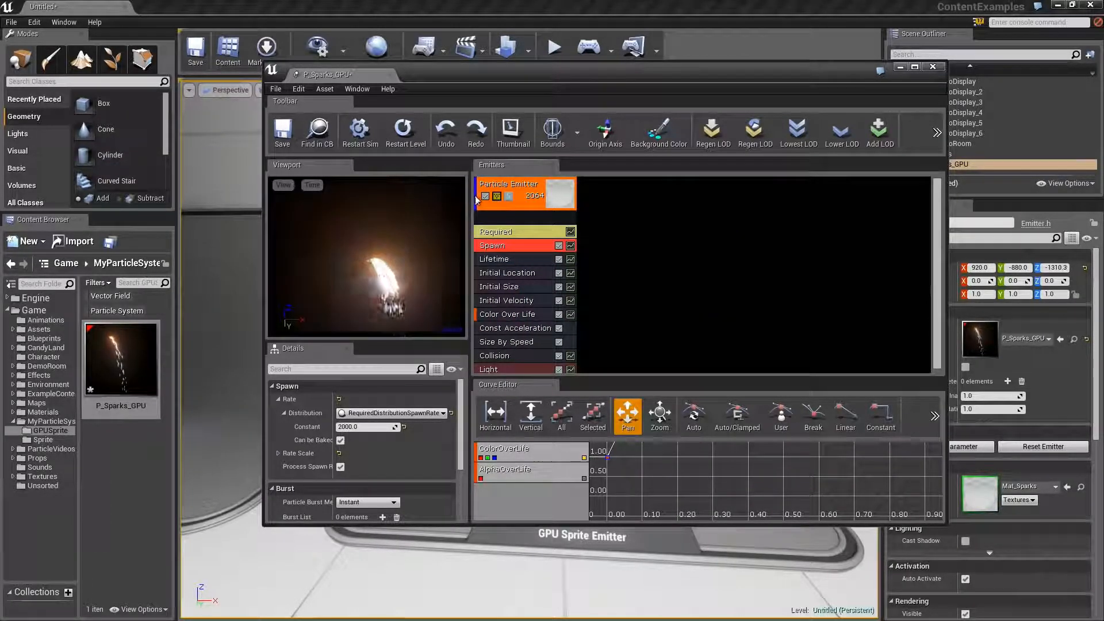
left_click(477, 192)
left_click(592, 285)
left_click(579, 326)
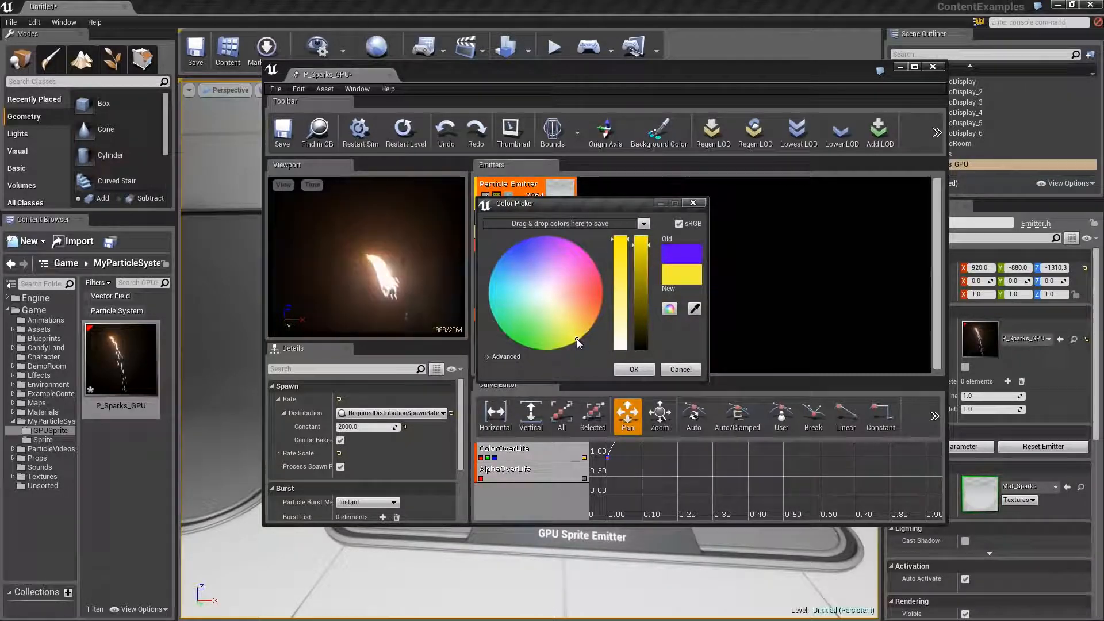
left_click(634, 369)
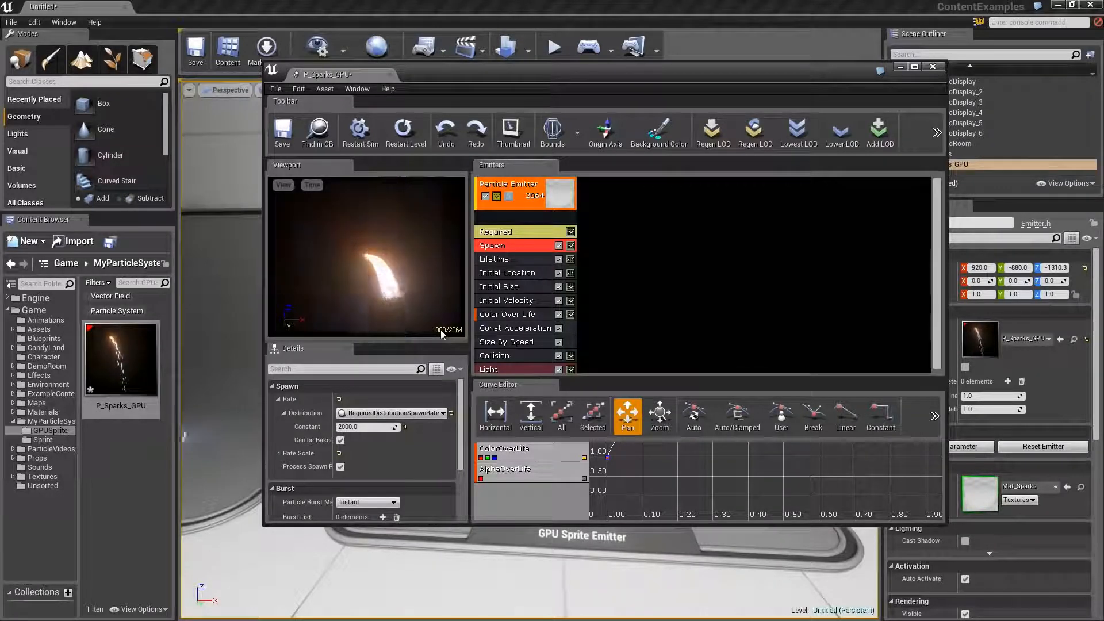
- Examine the particle system's settings and the emitter's Required module down to the Max Draw Count setting
left_click(517, 203)
right_click(445, 390)
left_click(698, 279)
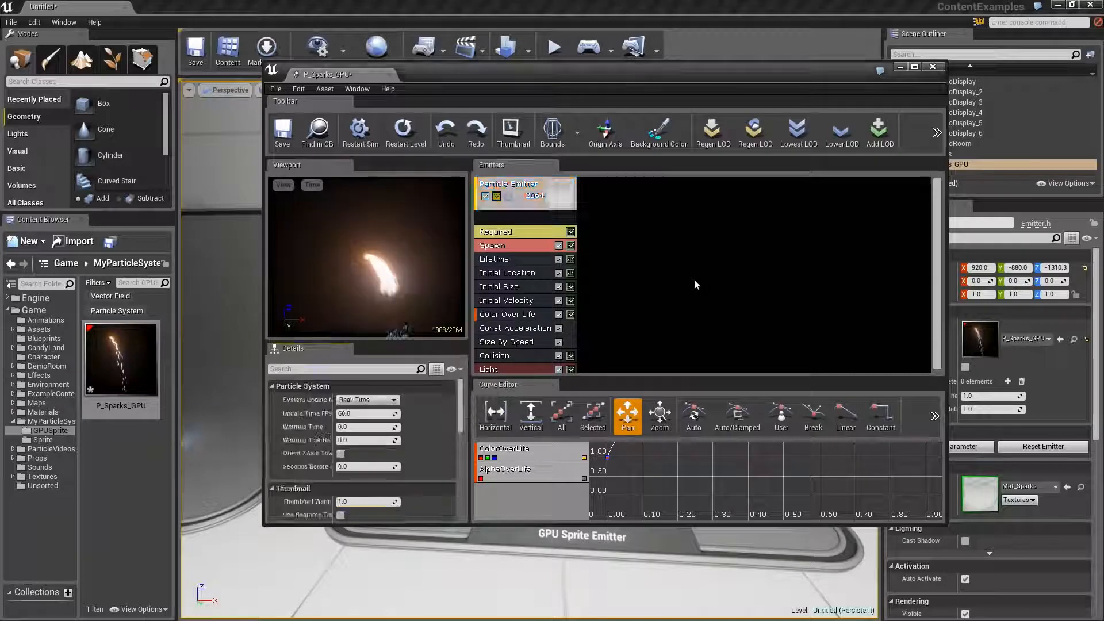
right_click_drag(439, 438, 439, 245)
left_click(518, 203)
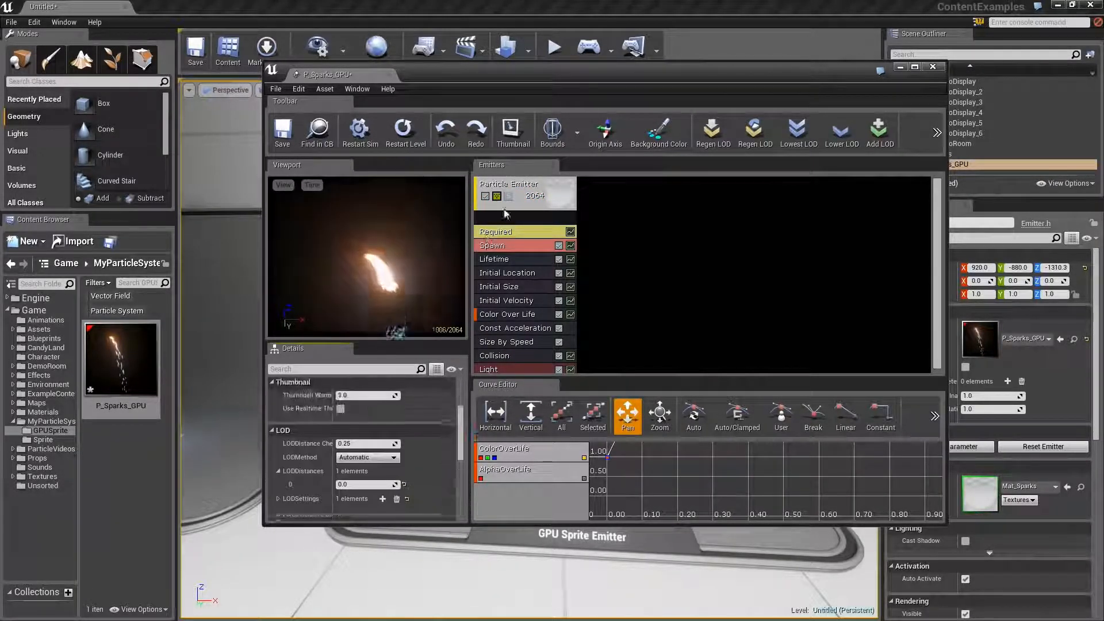
left_click(520, 228)
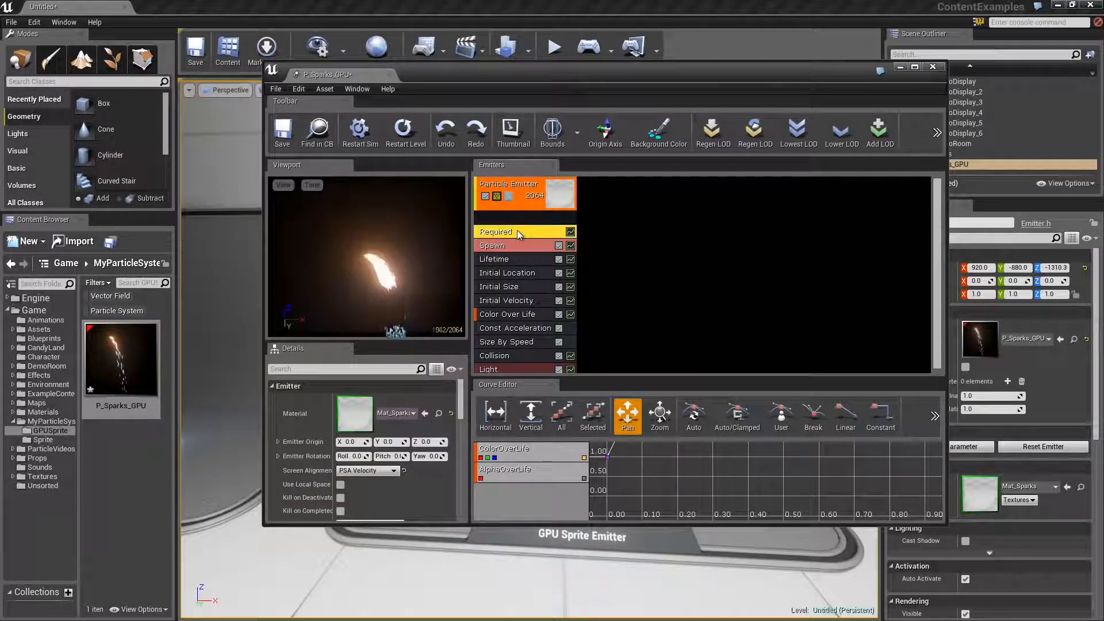
right_click_drag(438, 461, 439, 53)
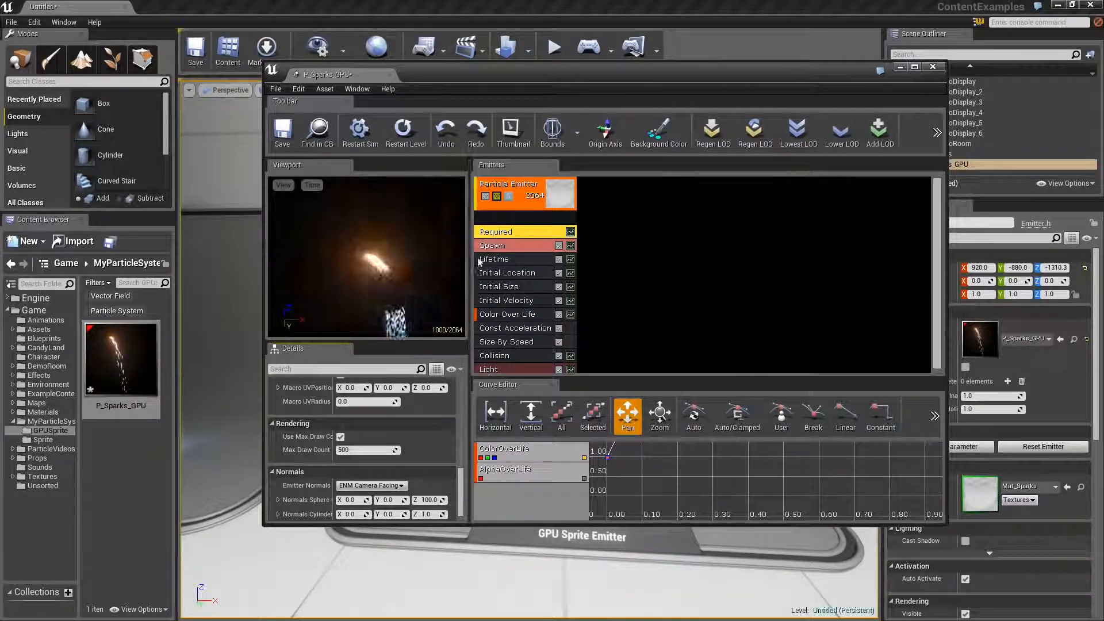
- Add GPU Sprites type data to the Particle Emitter and maximize the particle editor window
right_click(522, 221)
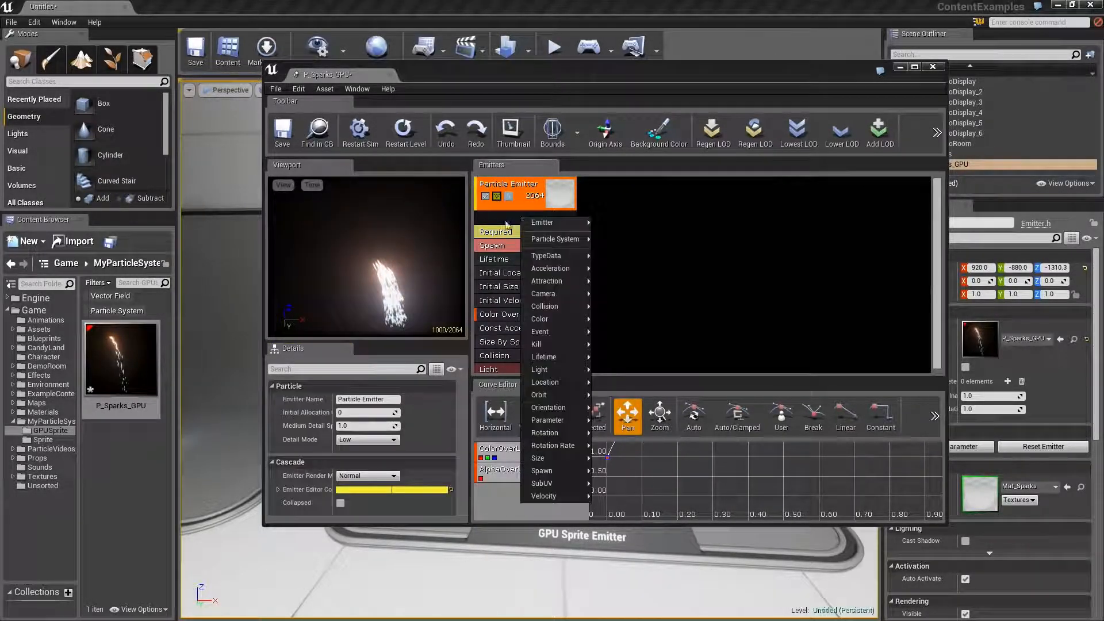
mouse_move(530, 222)
left_click(496, 218)
right_click(497, 216)
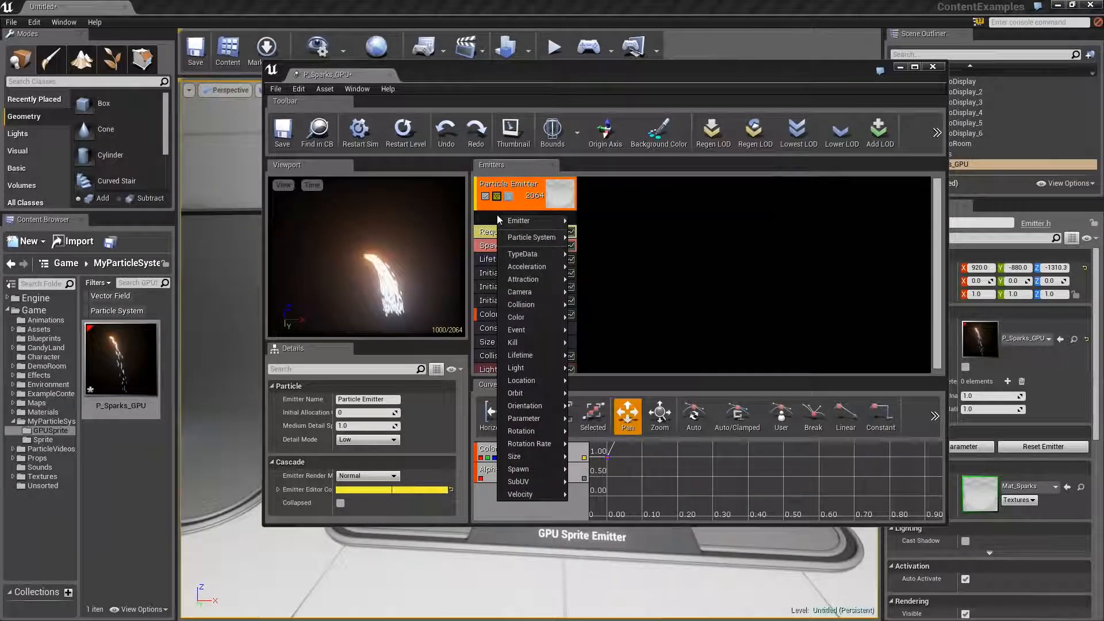
mouse_move(520, 257)
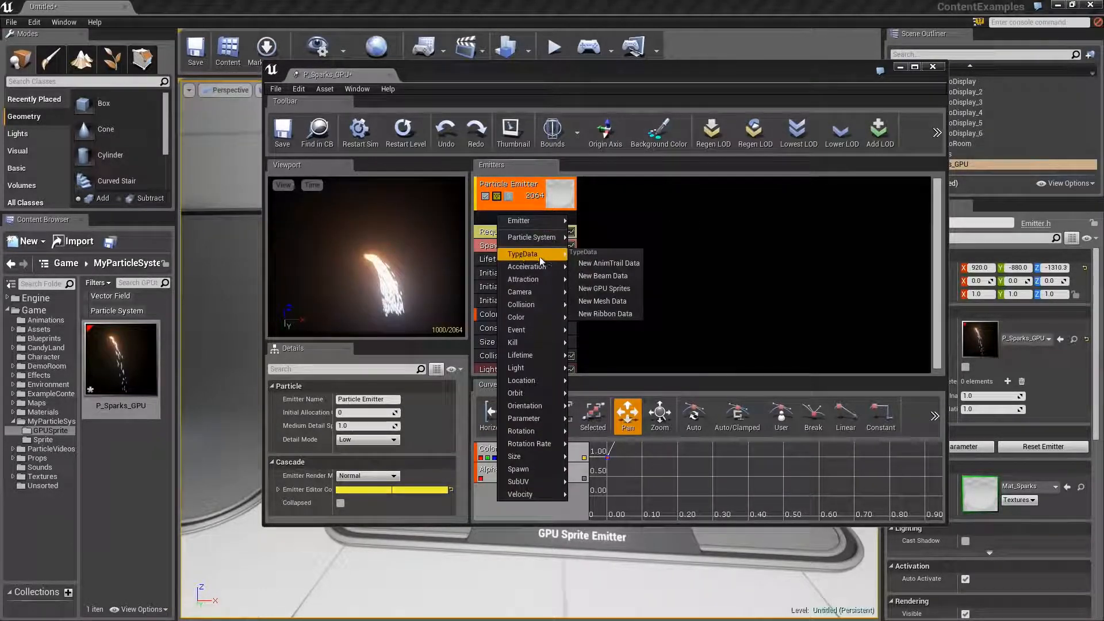
left_click(601, 289)
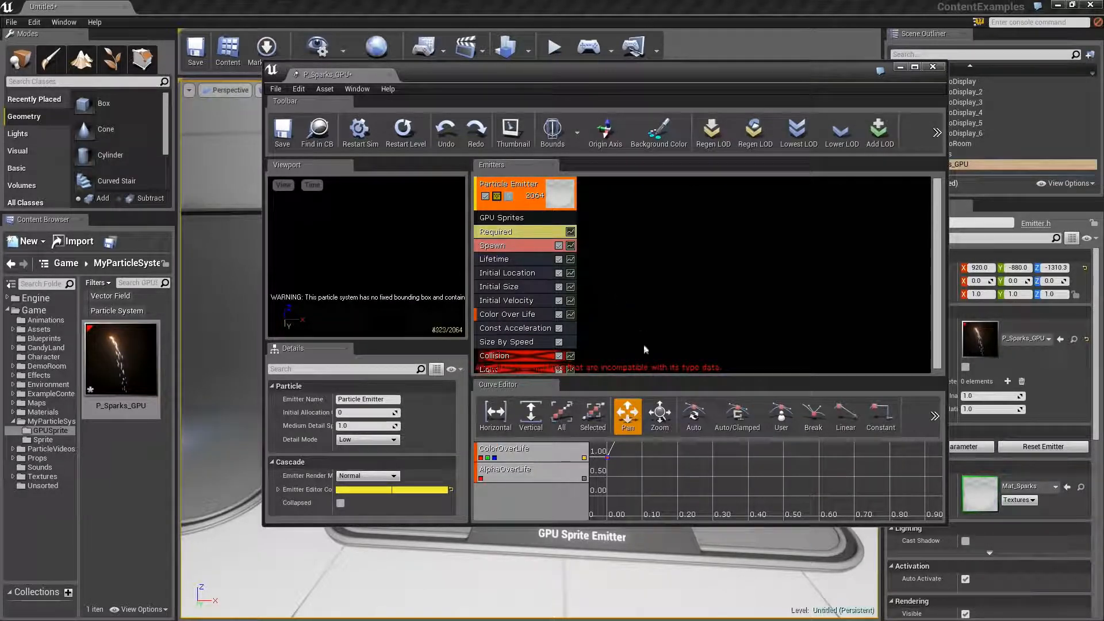
double_click(599, 75)
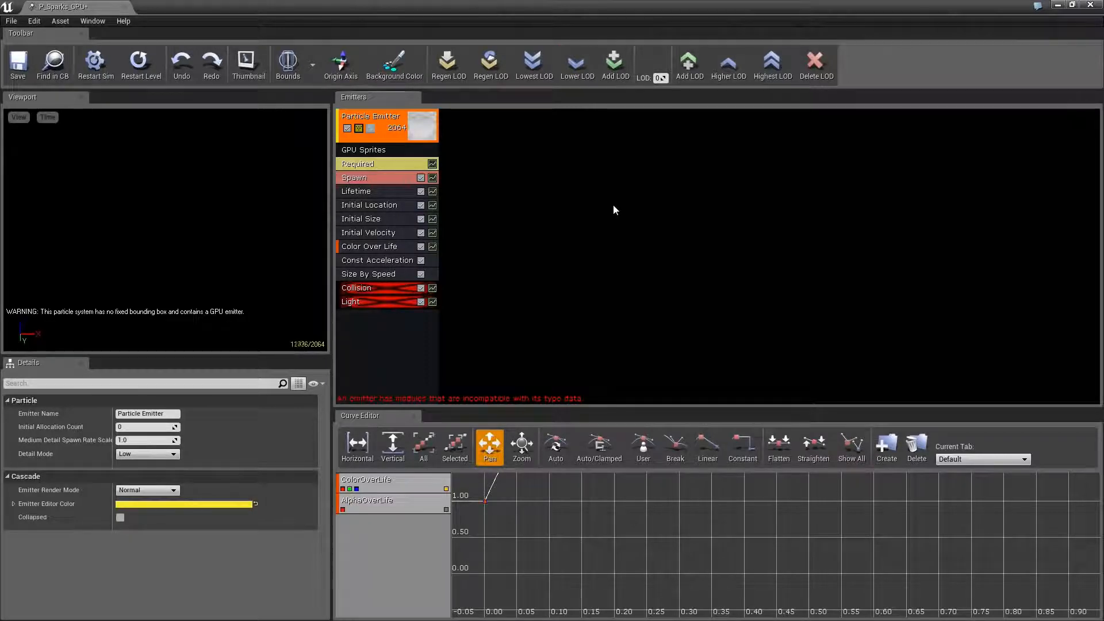
- Delete the incompatible Collision and Light modules from the emitter, and check the effect in the level
left_click(394, 288)
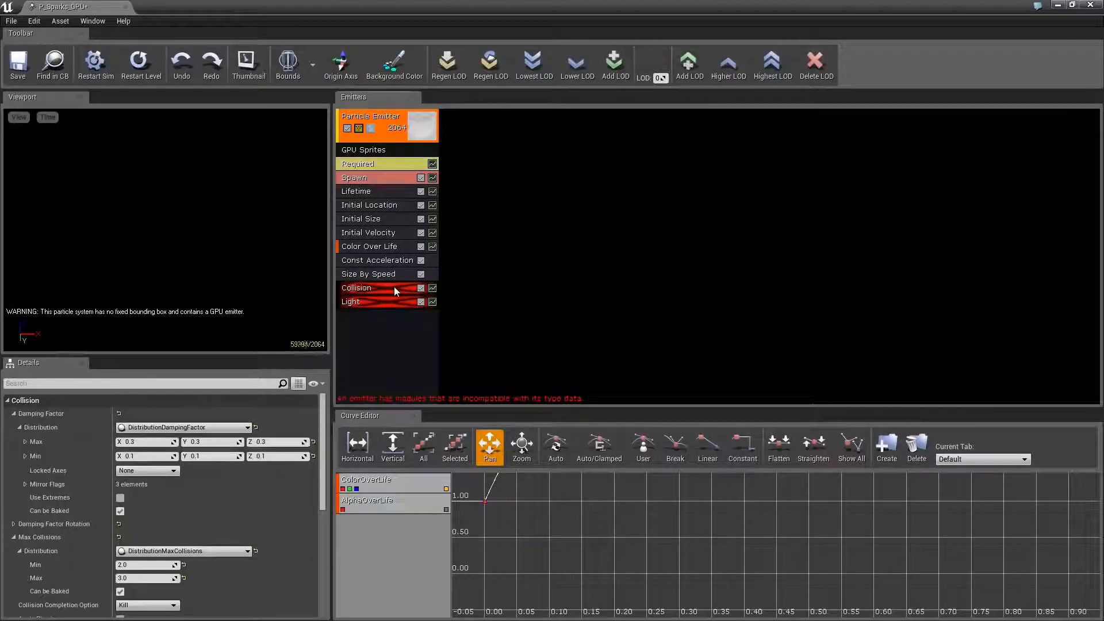
key("Delete")
left_click(386, 288)
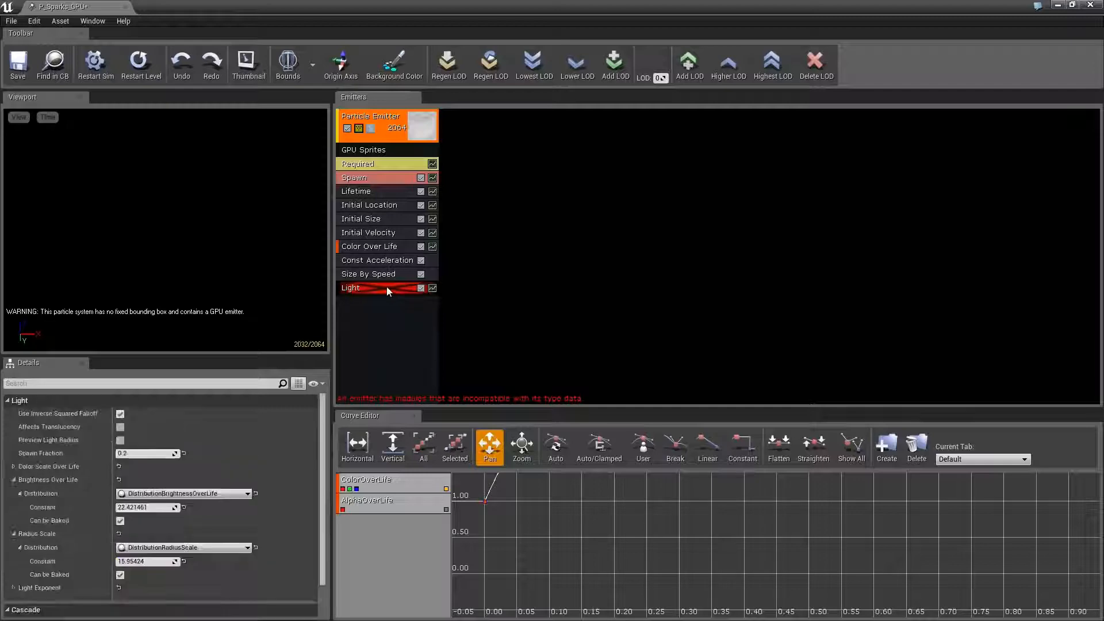
key("Delete")
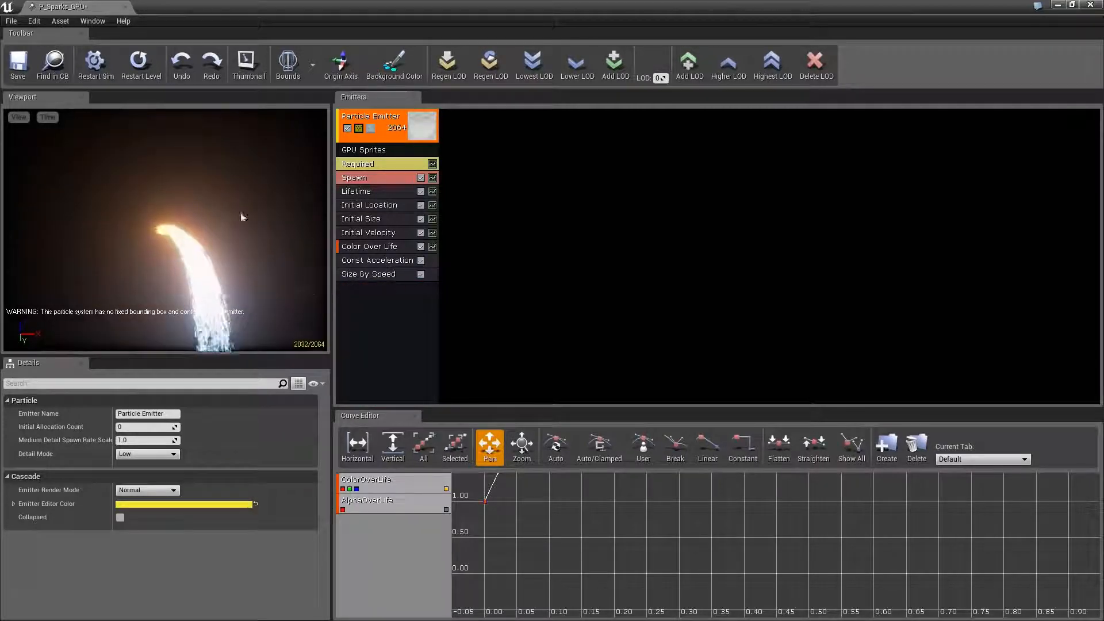
left_click_drag(279, 13, 890, 92)
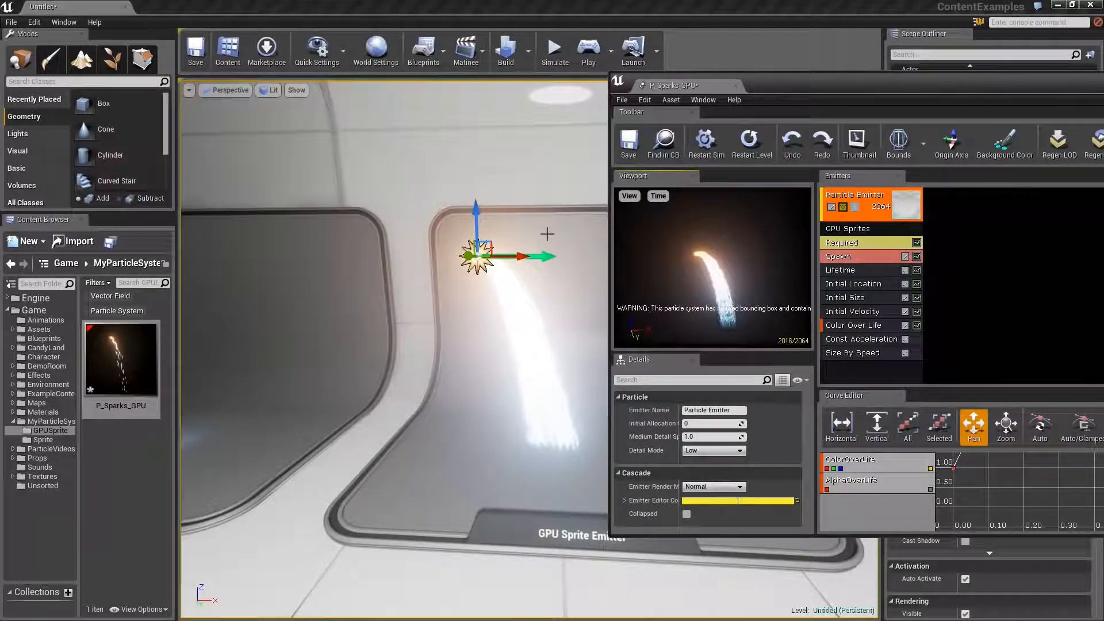
left_click_drag(859, 93, 249, 1)
- Set the Out Val X of the first Color Over Life curve point to 1
left_click(384, 247)
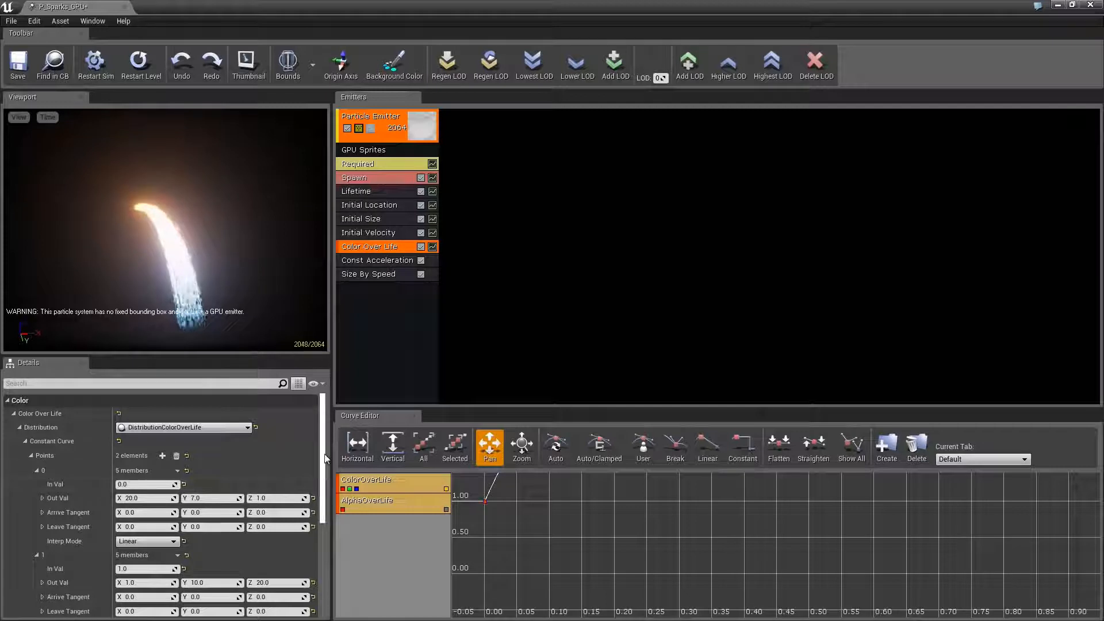
scroll(323, 457, "down", 2)
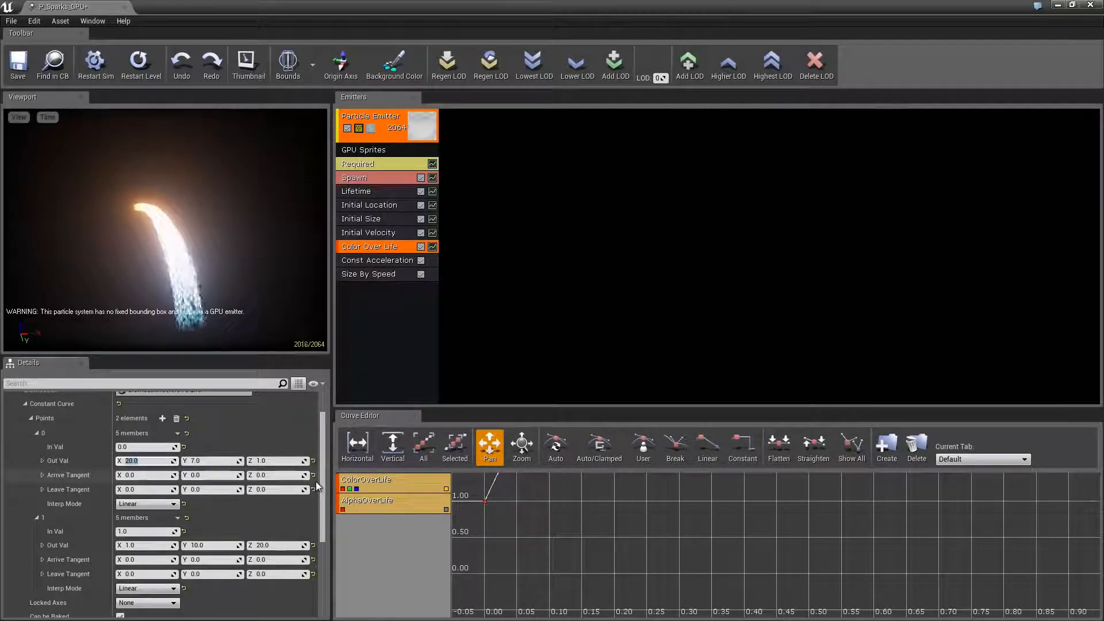
key("Tab")
key("Tab")
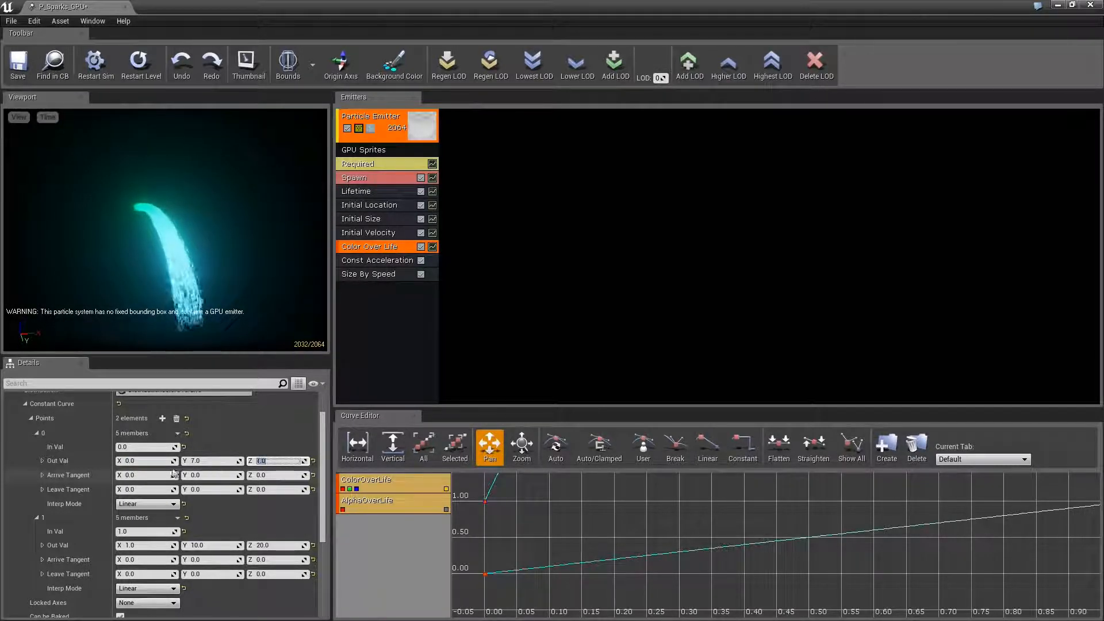
type("1")
key("Return")
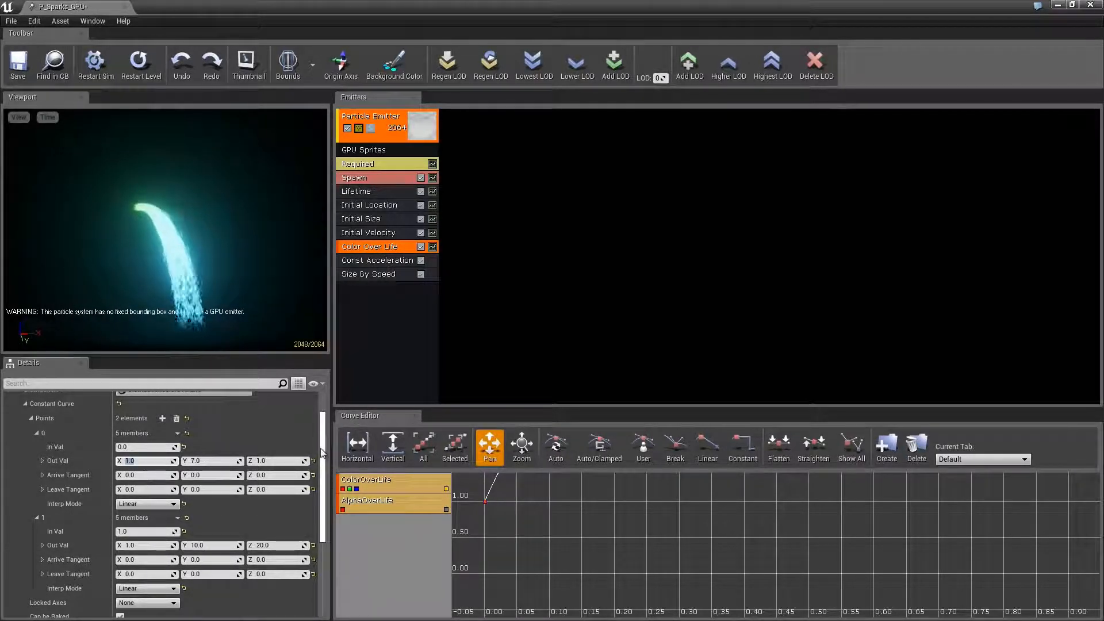
- Change the Color Over Life distribution to a vector constant and set it to X 1, Y 10, Z 1
scroll(132, 437, "up", 2)
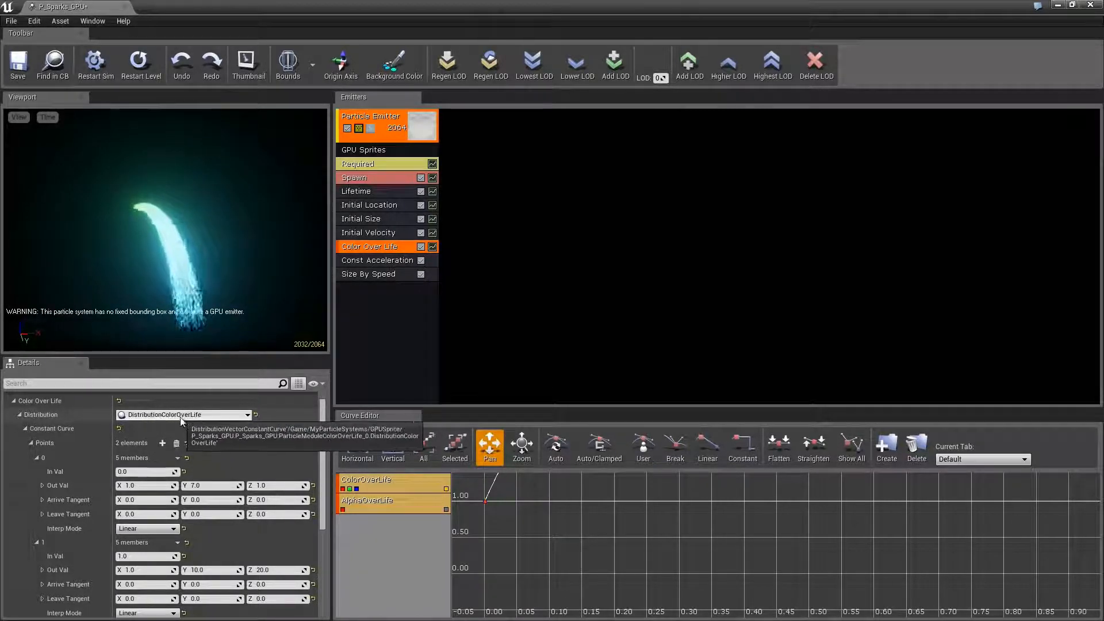
left_click(180, 415)
left_click(210, 435)
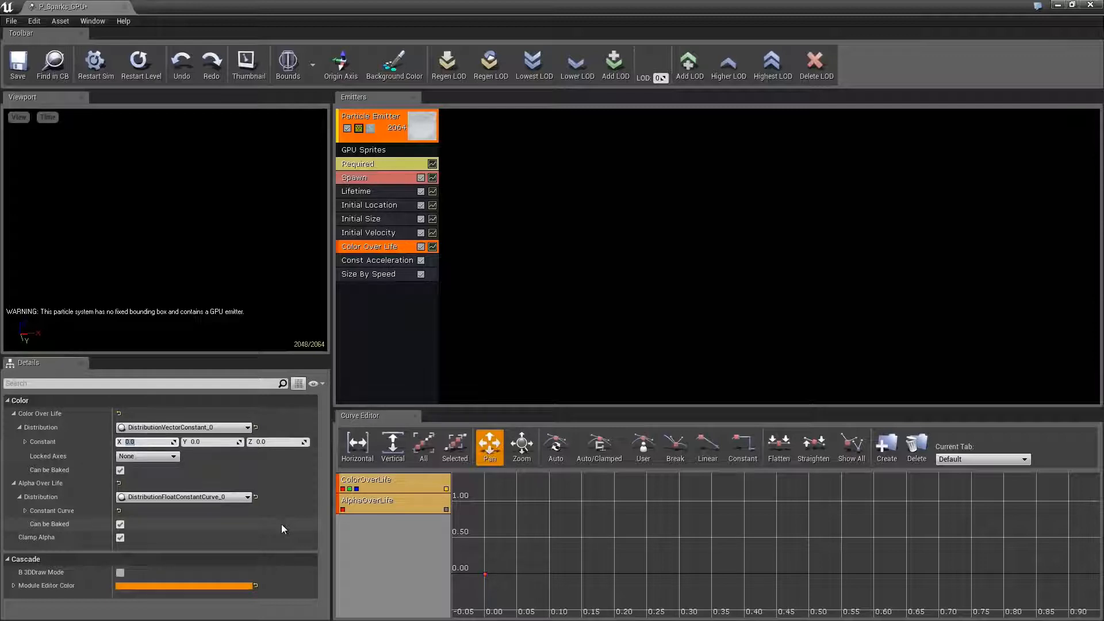
type("1")
key("Tab")
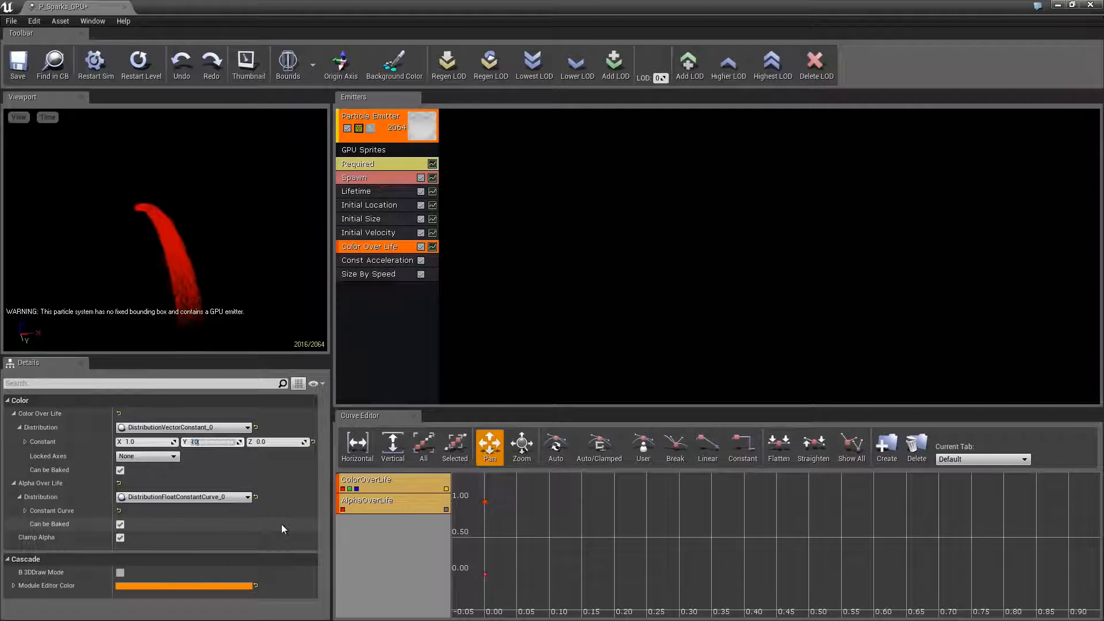
type("10")
key("Tab")
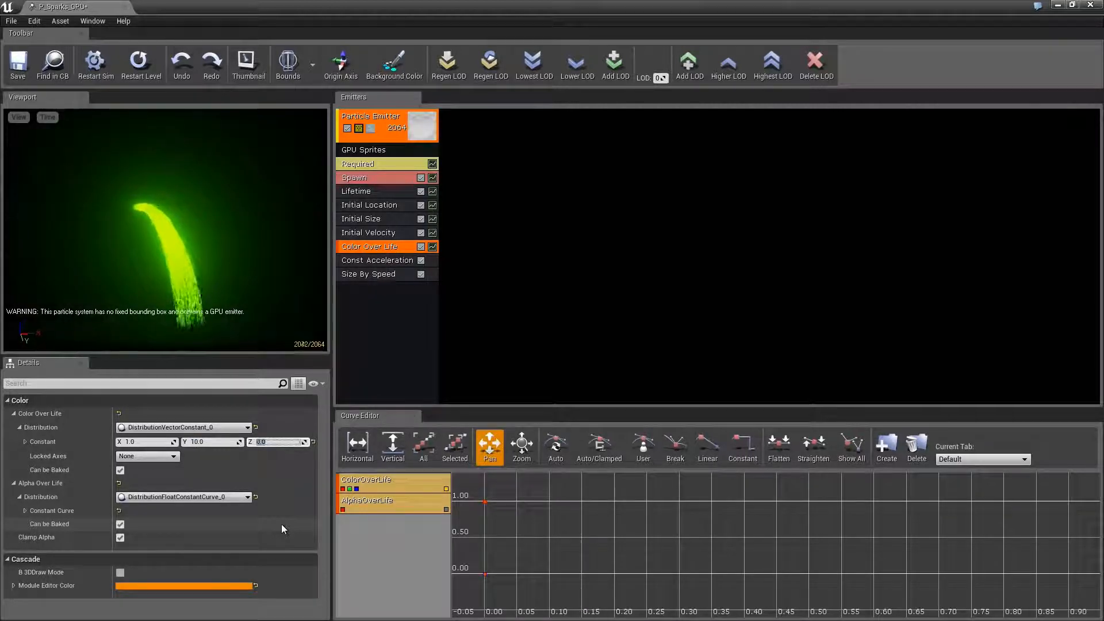
type("1")
key("Return")
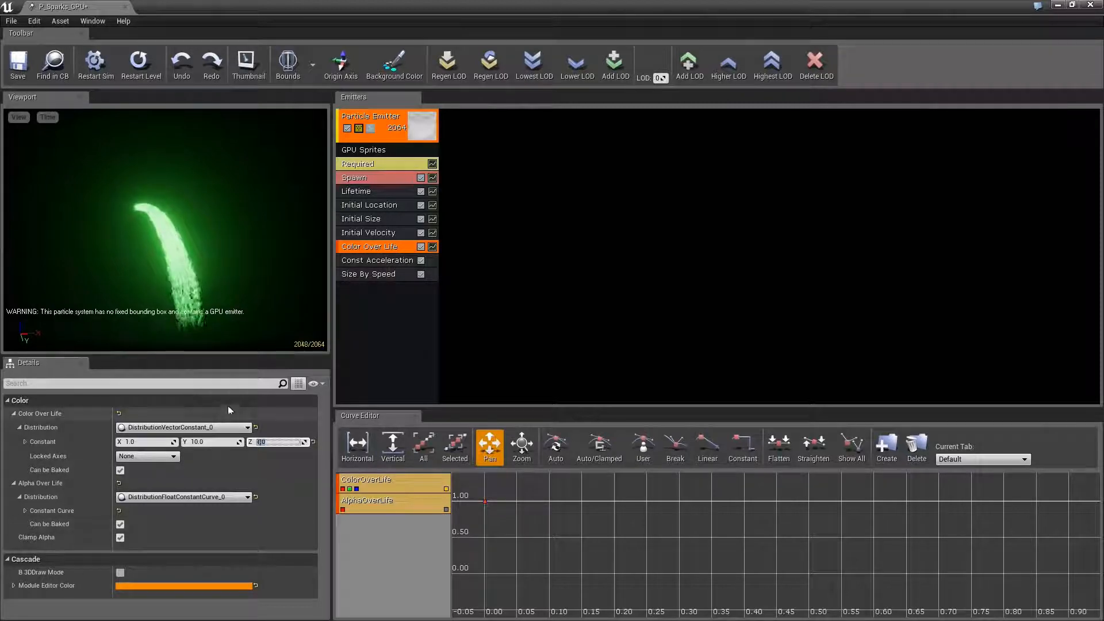
- Move the particle editor window aside to reveal the level, and set the Color Over Life constant's Y value to 5
left_click_drag(313, 12, 995, 88)
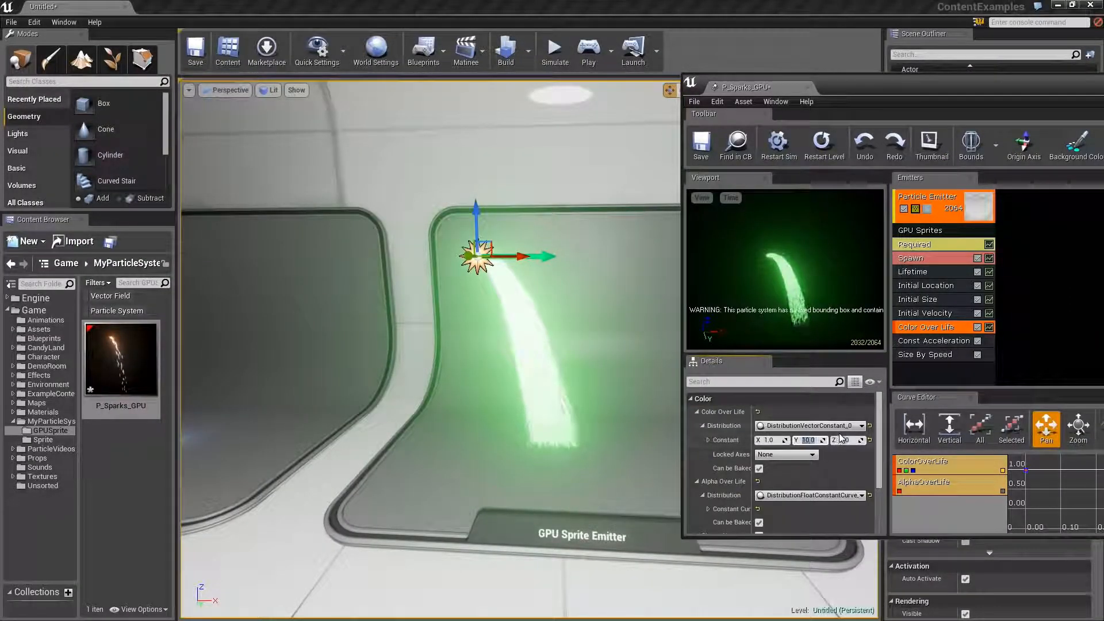
type("5")
key("Return")
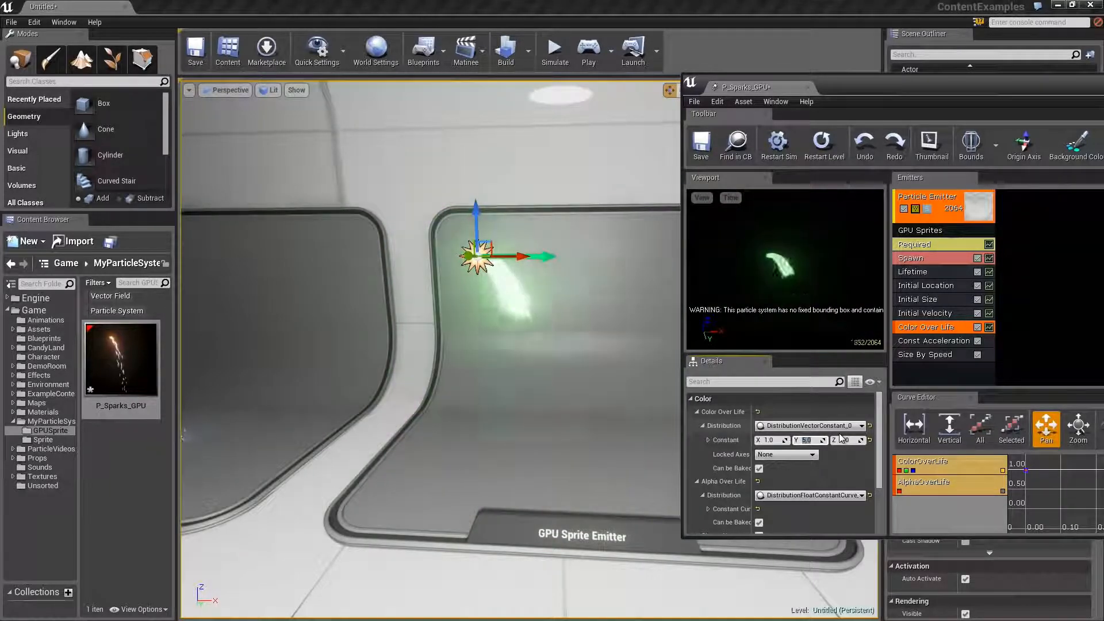
- Set the level viewport's exposure to Fixed at Log 0 = Brightness 1x
left_click(270, 91)
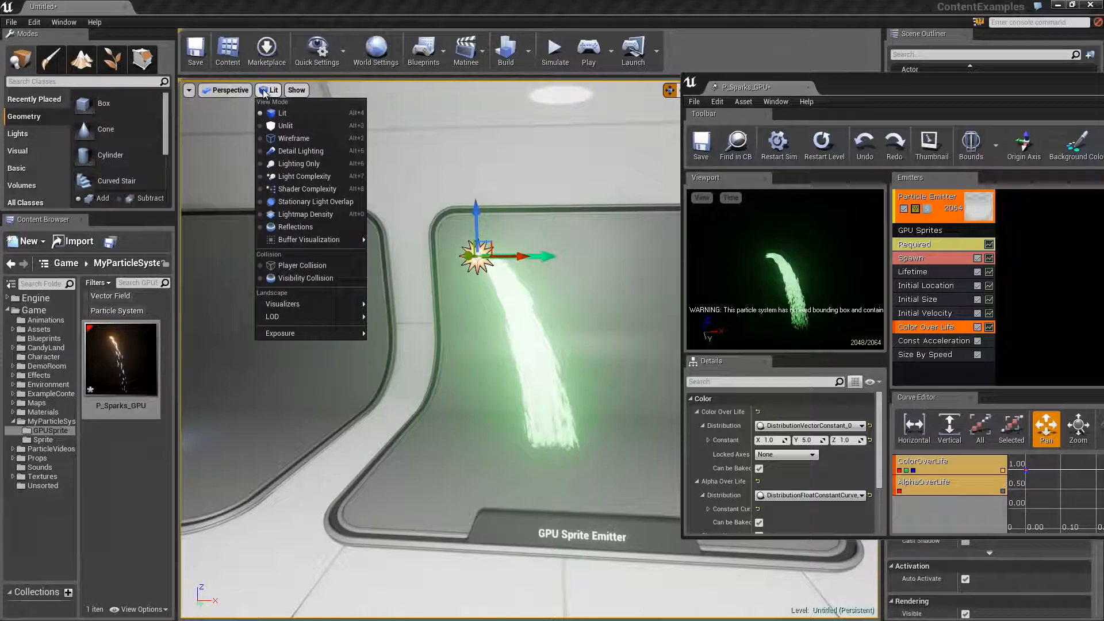
mouse_move(281, 335)
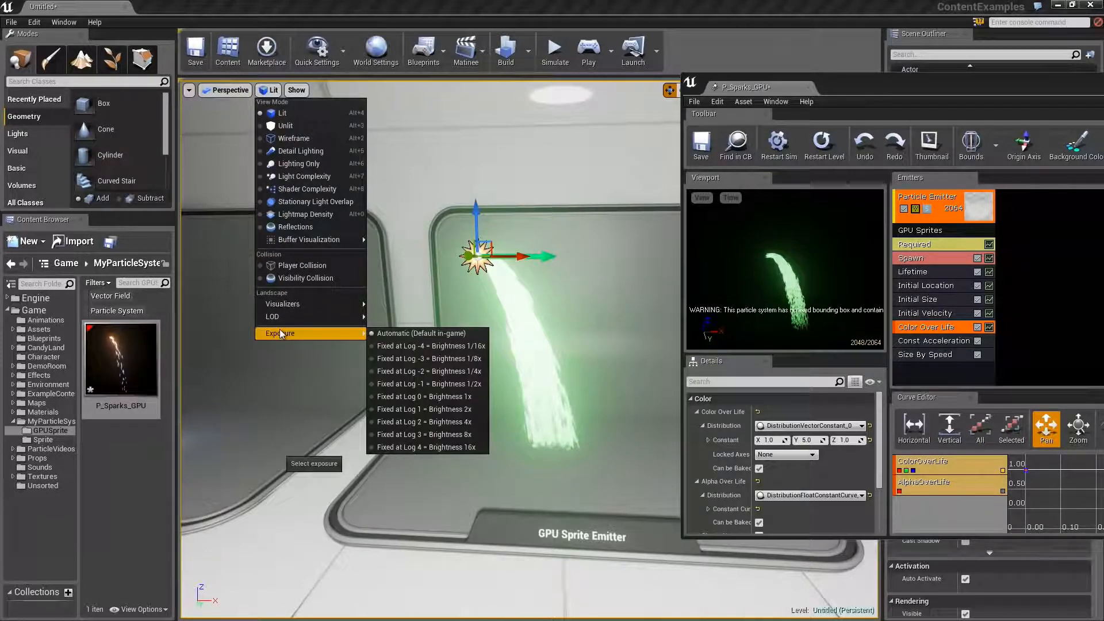
left_click(423, 397)
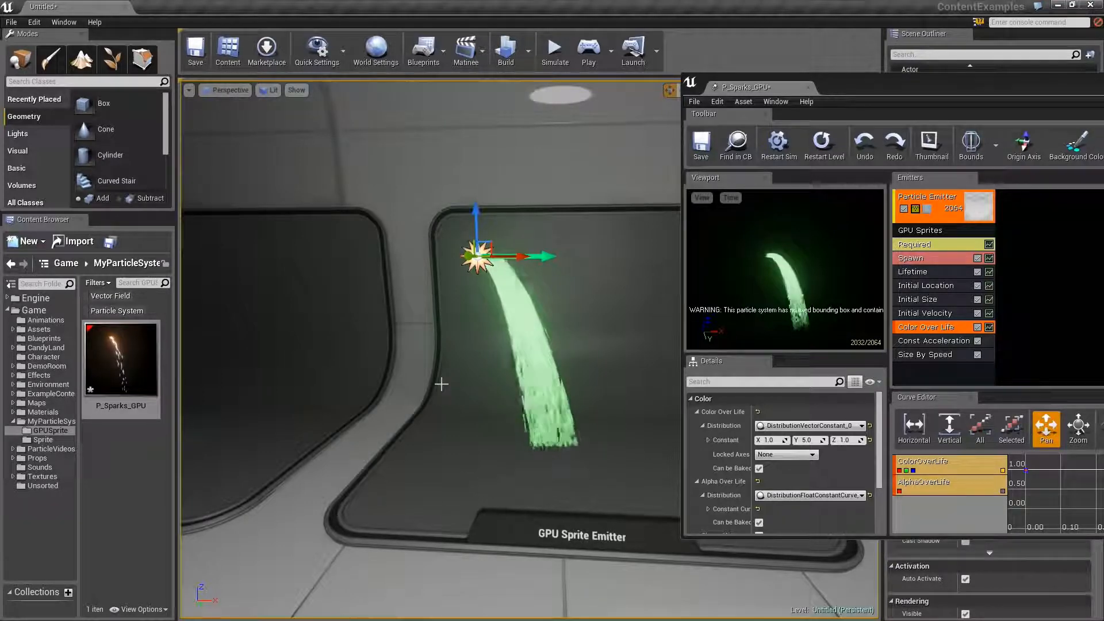
mouse_move(441, 383)
left_mouse_down()
mouse_move(438, 417)
mouse_move(374, 415)
mouse_move(489, 405)
mouse_move(438, 384)
left_mouse_up()
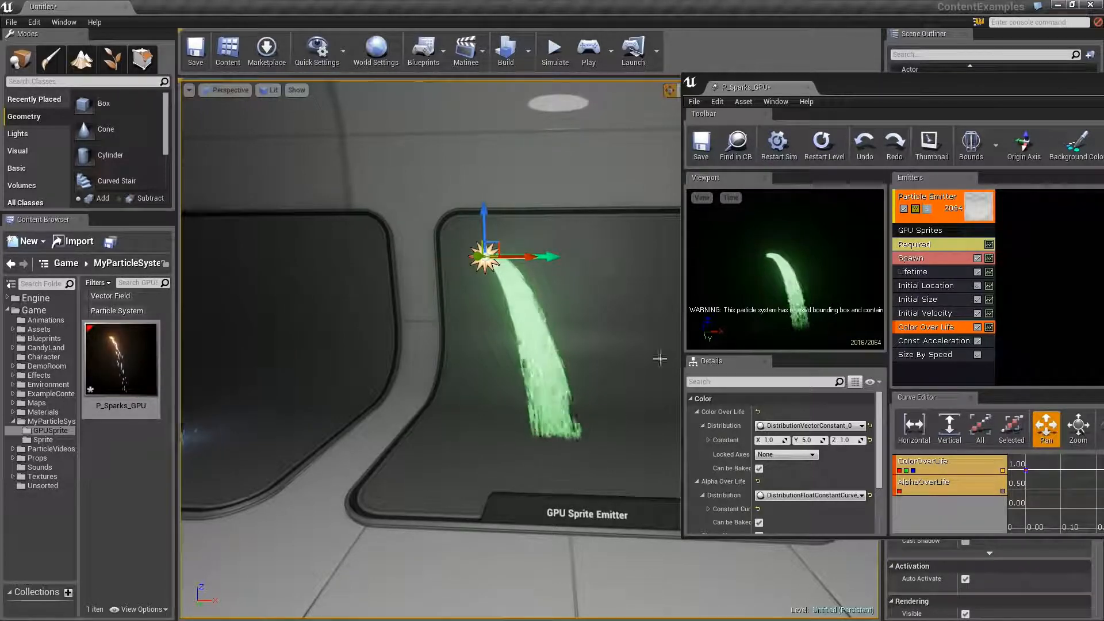
- Set the Color Over Life constant's Y value to 10 and check the glow on the GPU Sprite Emitter display
left_click(807, 440)
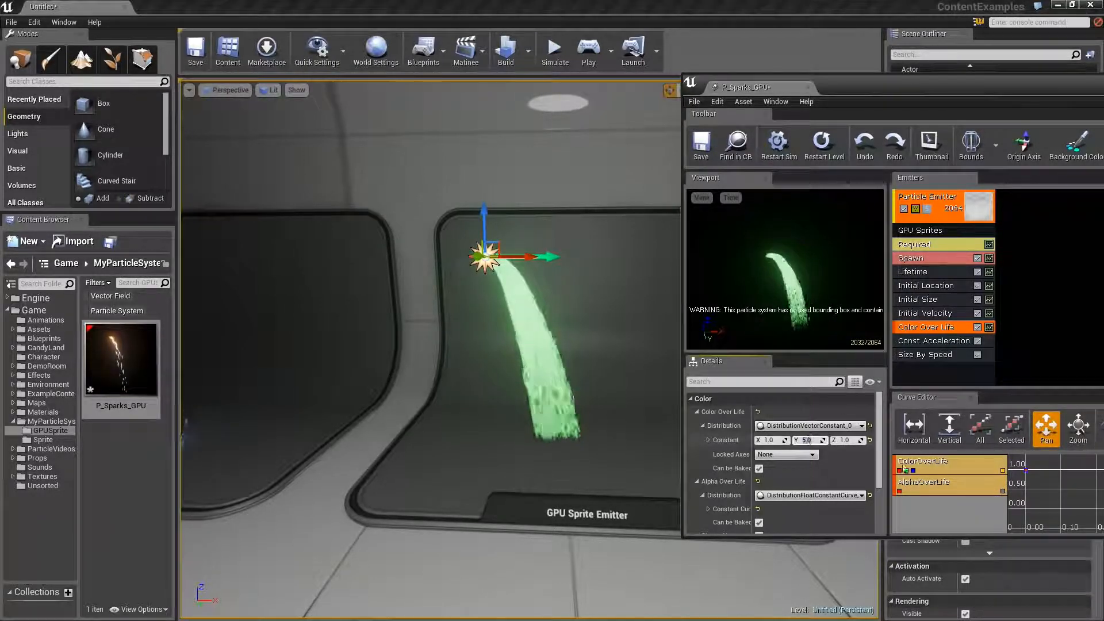
type("10")
key("Return")
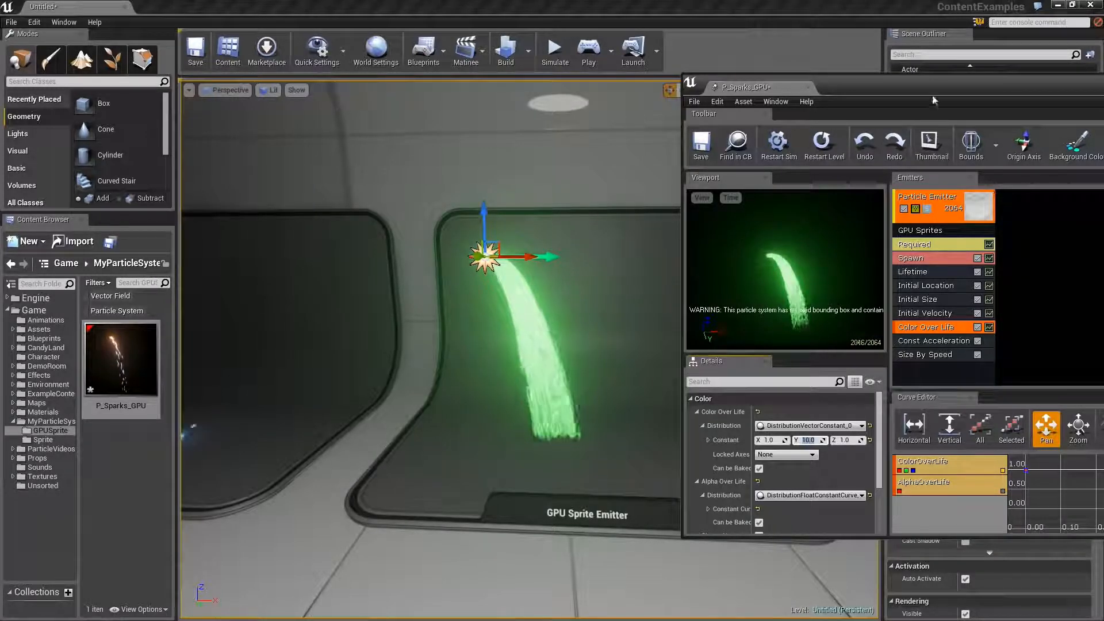
mouse_move(929, 94)
left_mouse_down()
mouse_move(567, 75)
mouse_move(1087, 103)
mouse_move(942, 106)
left_mouse_up()
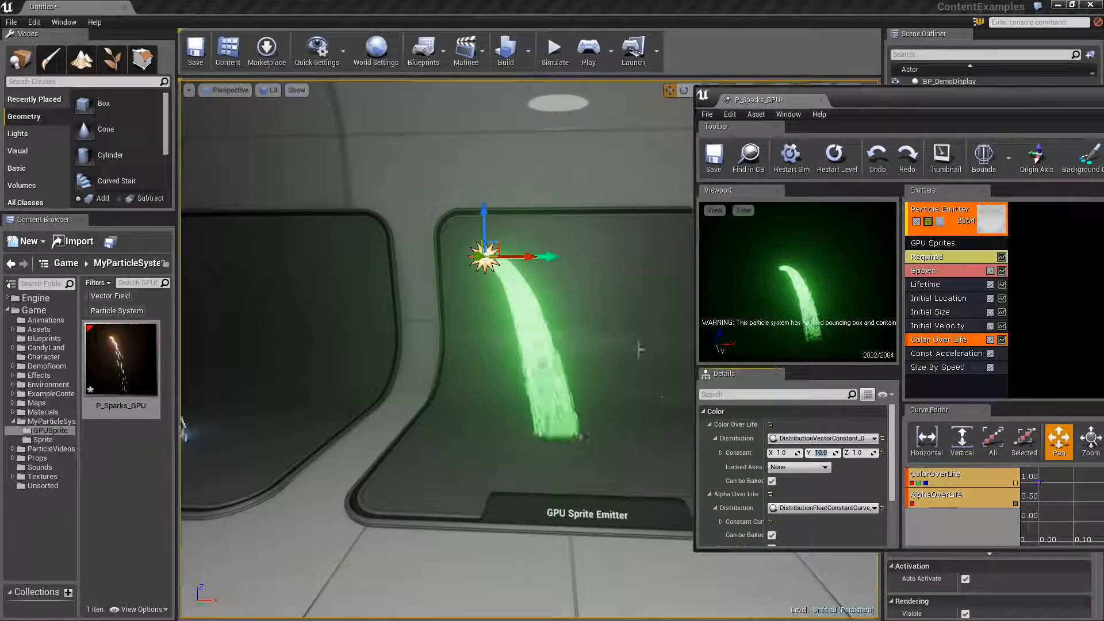
mouse_move(627, 330)
right_mouse_down()
mouse_move(582, 332)
mouse_move(628, 329)
right_mouse_up()
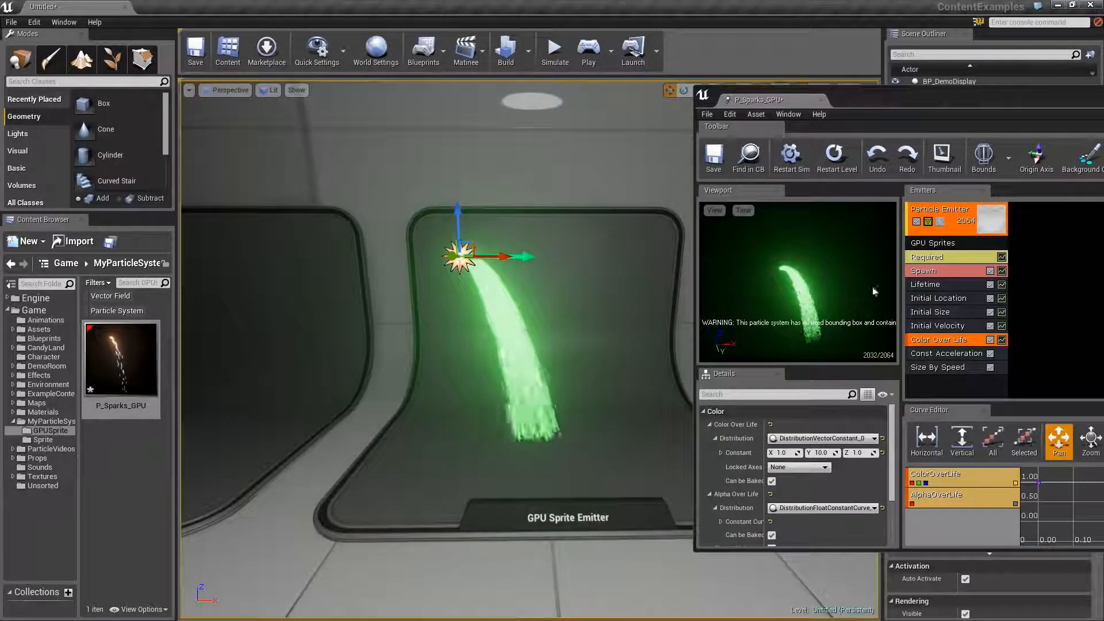
- Delete the Initial Location module from the emitter and check the particle stream in the level
left_click(928, 299)
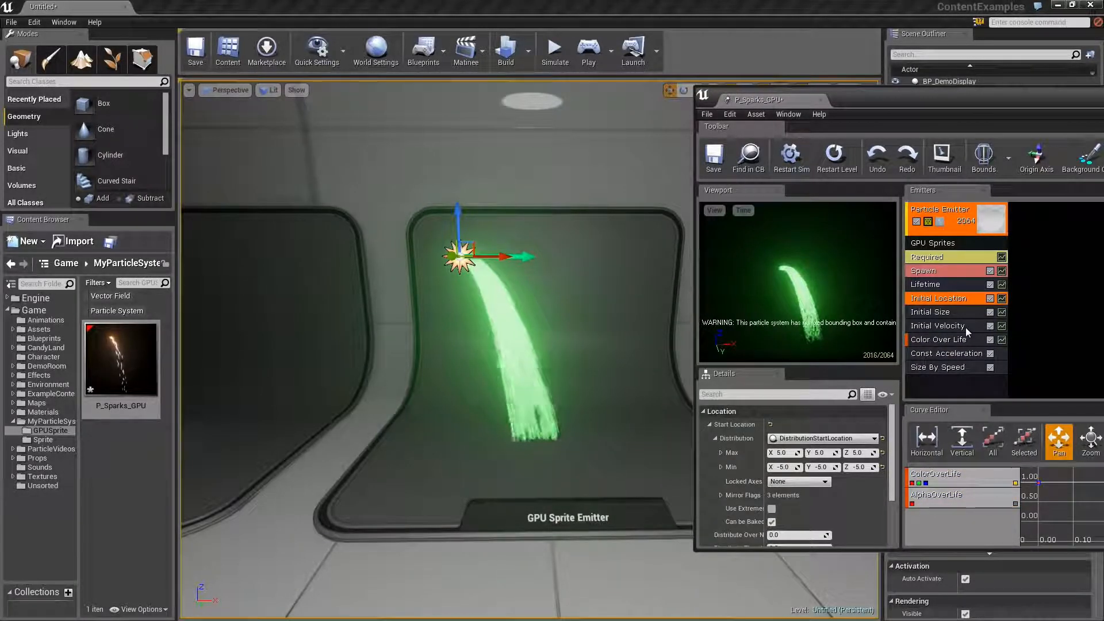
key("Delete")
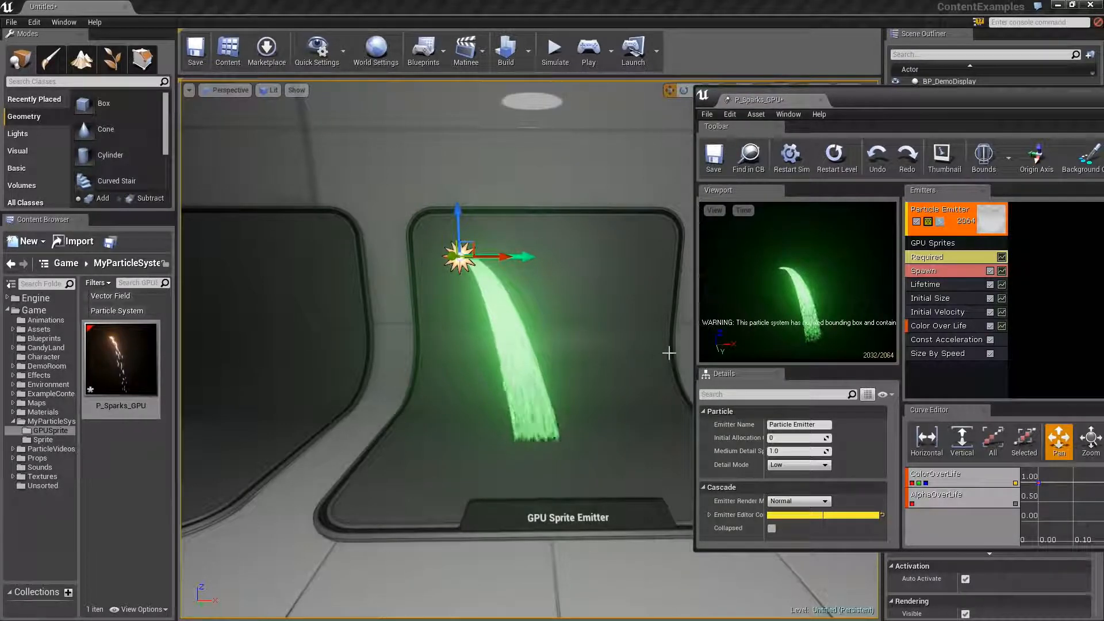
mouse_move(620, 349)
middle_mouse_down()
mouse_move(635, 455)
mouse_move(628, 345)
mouse_move(635, 357)
mouse_move(640, 457)
mouse_move(632, 363)
middle_mouse_up()
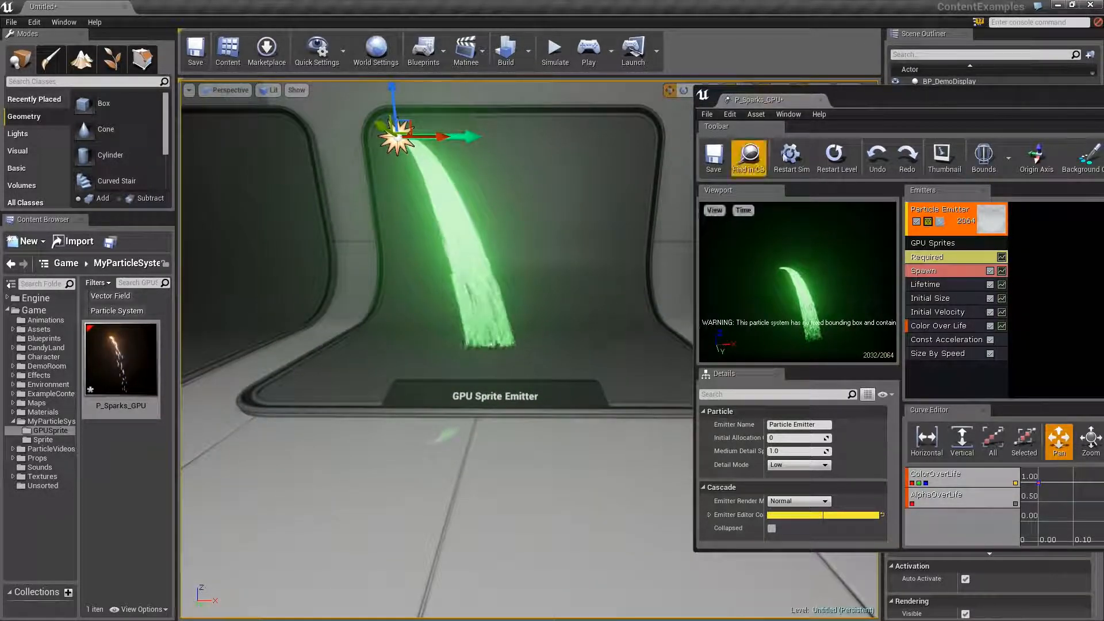
left_click_drag(855, 102, 1103, 118)
mouse_move(633, 210)
right_mouse_down()
mouse_move(698, 197)
mouse_move(621, 223)
right_mouse_up()
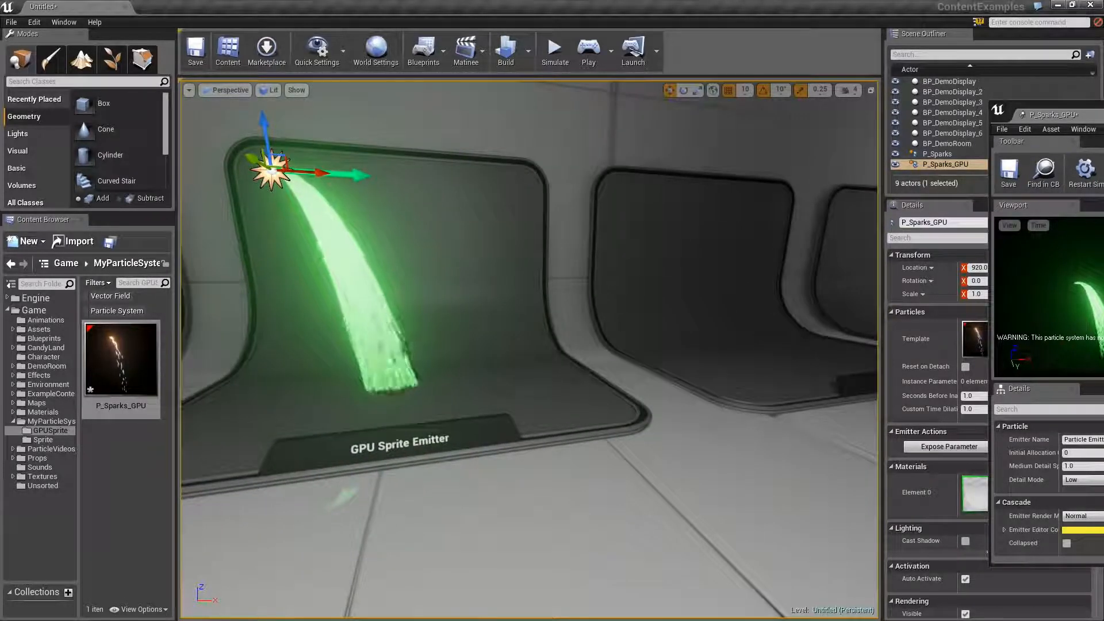
left_click_drag(1103, 118, 581, 105)
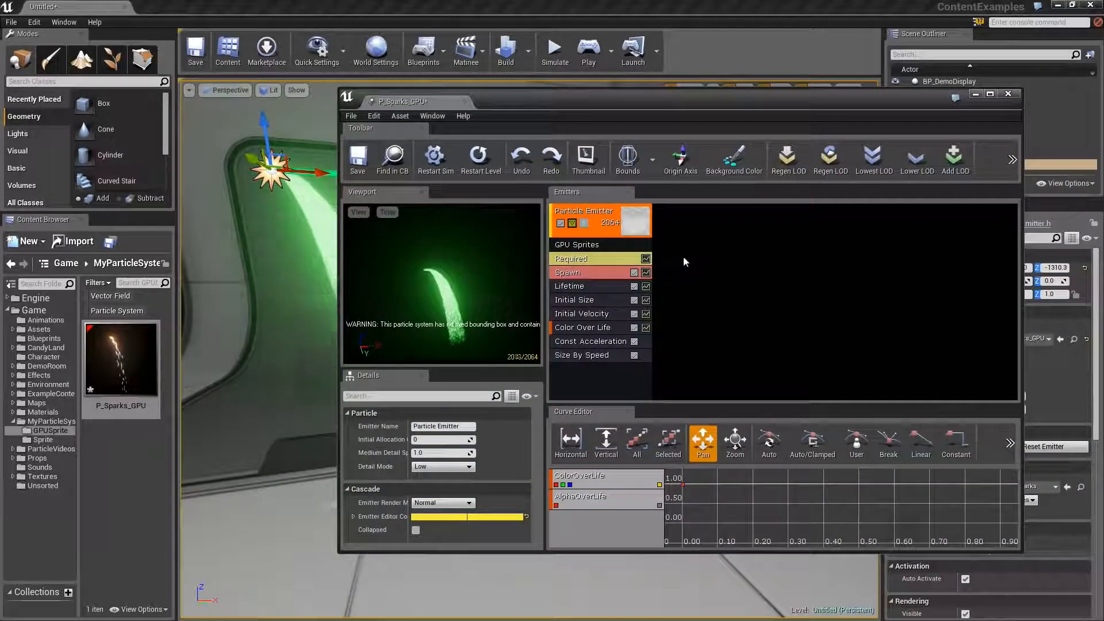
double_click(674, 99)
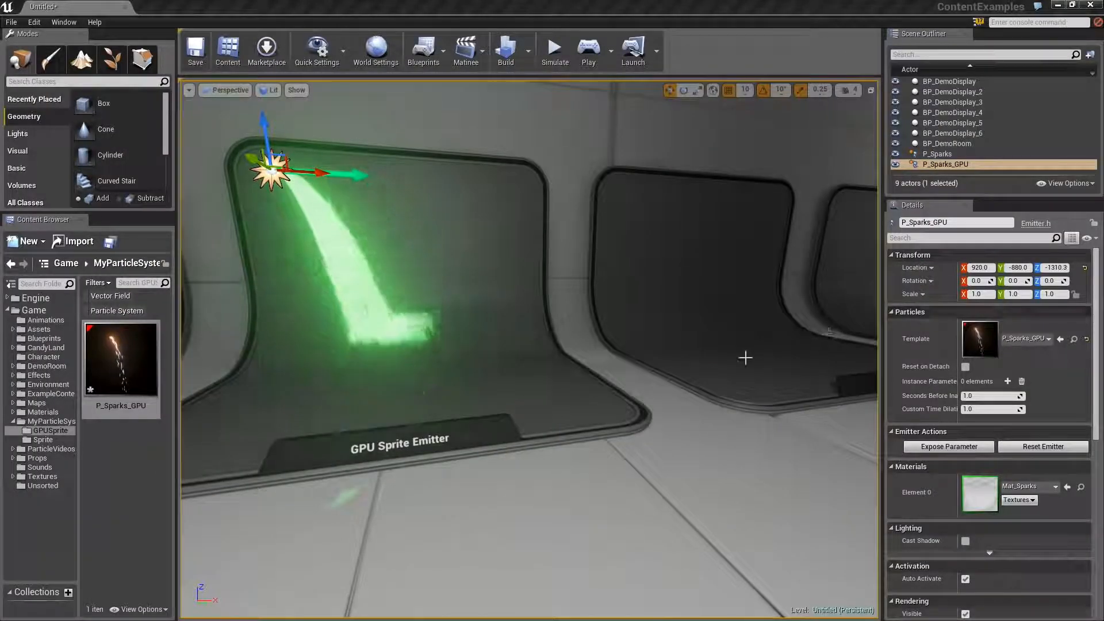
right_click_drag(744, 357, 669, 304)
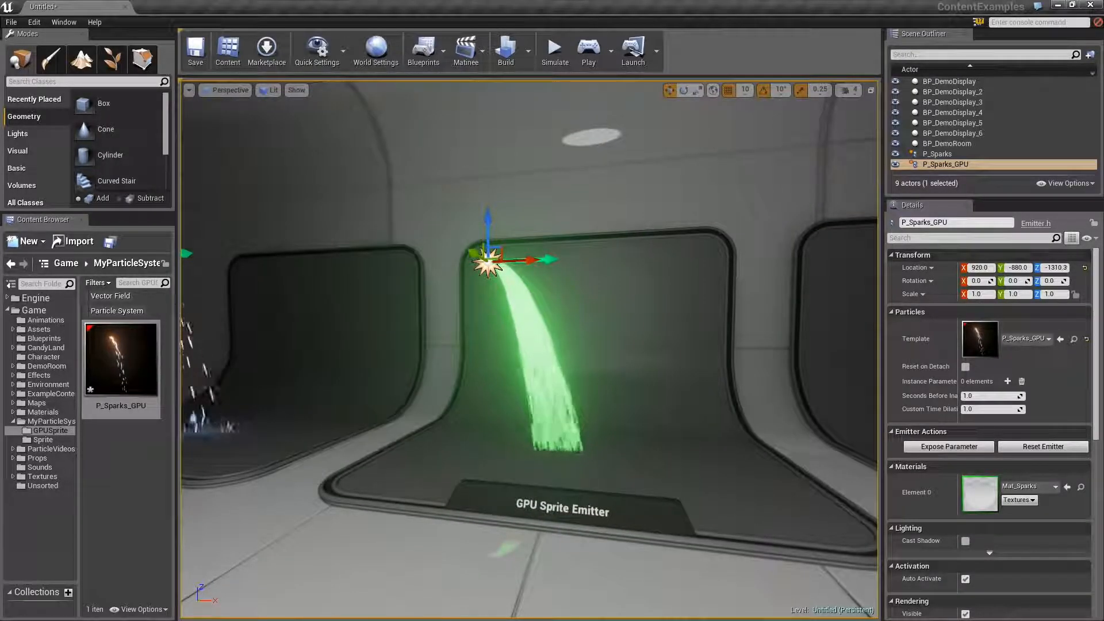
- Maximize the particle editor, show the bounds and set fixed bounds for the particle system, and move the window aside to reveal the level
left_click_drag(1103, 92, 615, 114)
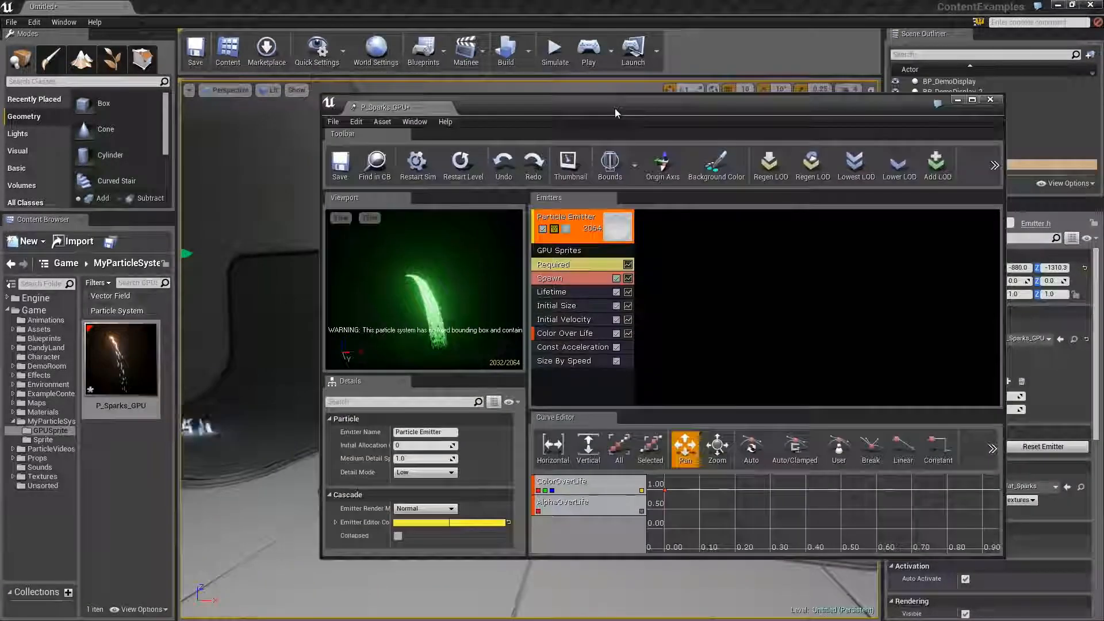
double_click(615, 109)
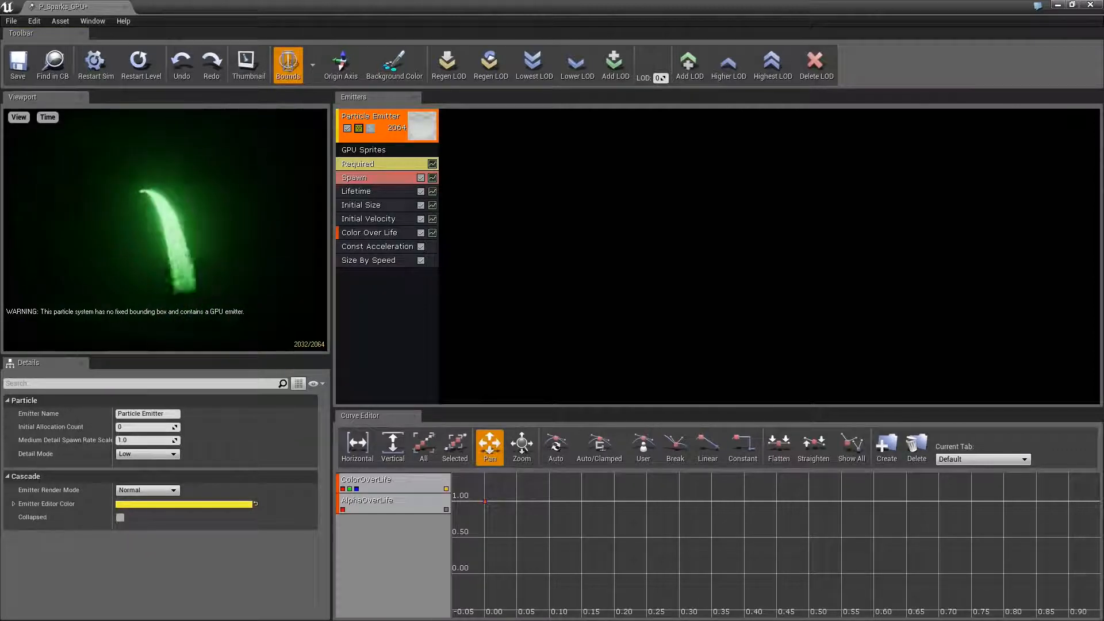
left_click(312, 67)
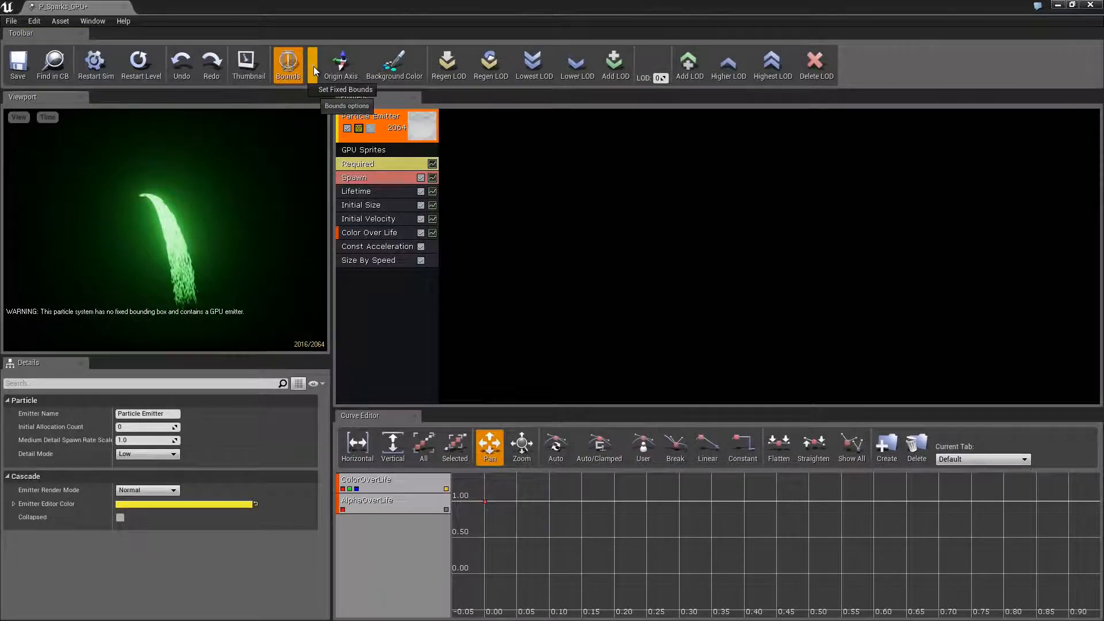
left_click(344, 89)
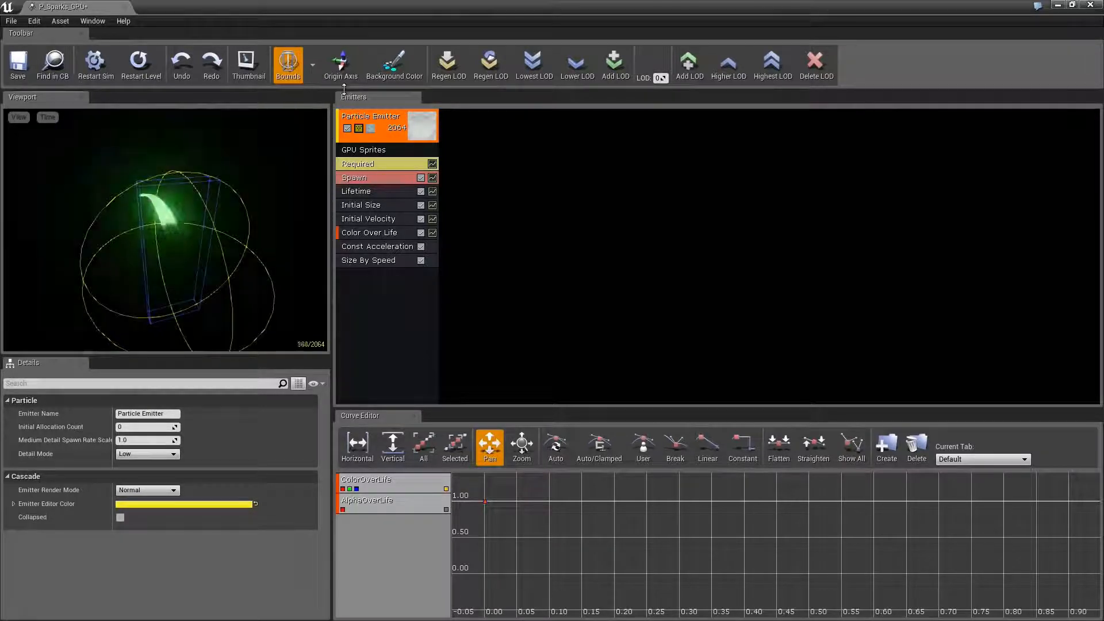
left_click_drag(321, 9, 1103, 134)
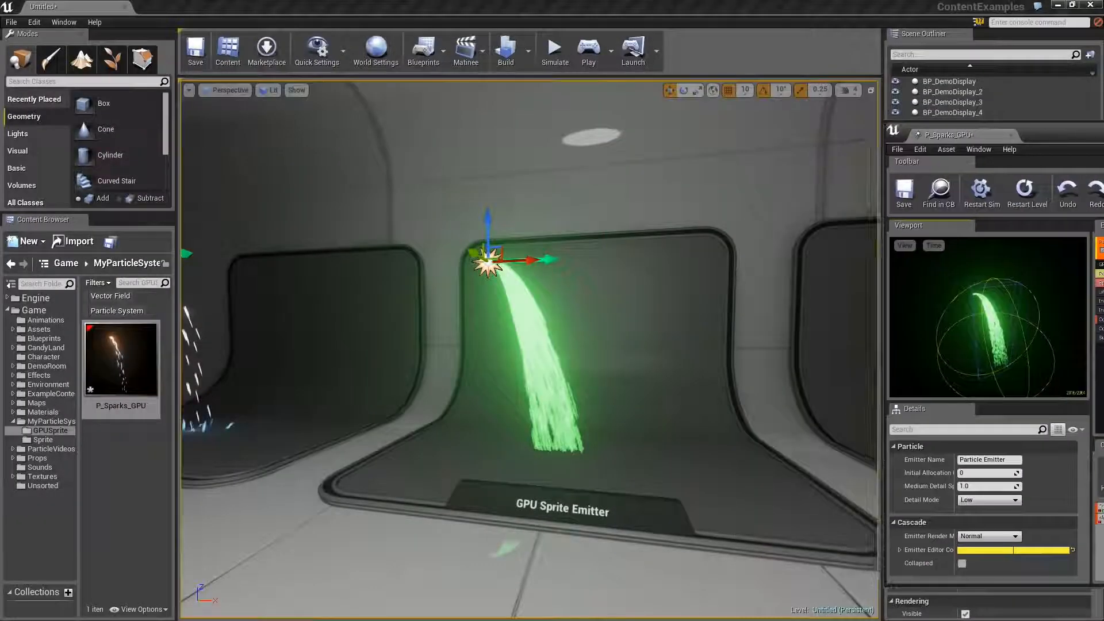
- Examine the green particle stream on the GPU Sprite Emitter display from several view angles alongside its fixed bounds in the particle editor
mouse_move(529, 345)
right_mouse_down()
mouse_move(725, 348)
mouse_move(529, 346)
right_mouse_up()
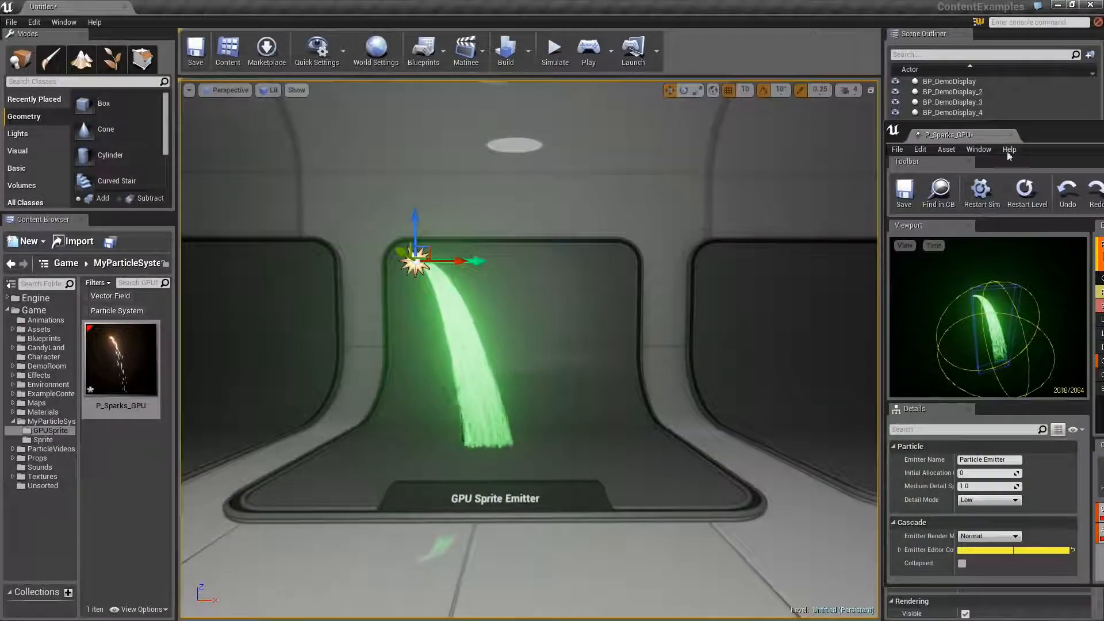
left_click_drag(1070, 134, 799, 115)
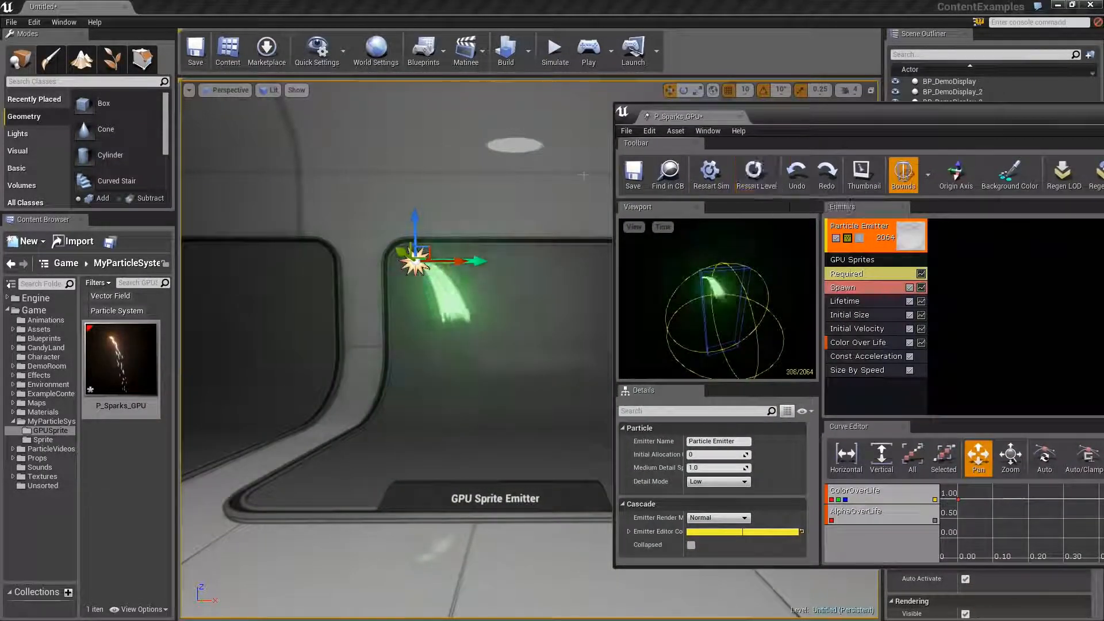
mouse_move(584, 175)
right_mouse_down()
mouse_move(678, 175)
mouse_move(601, 175)
right_mouse_up()
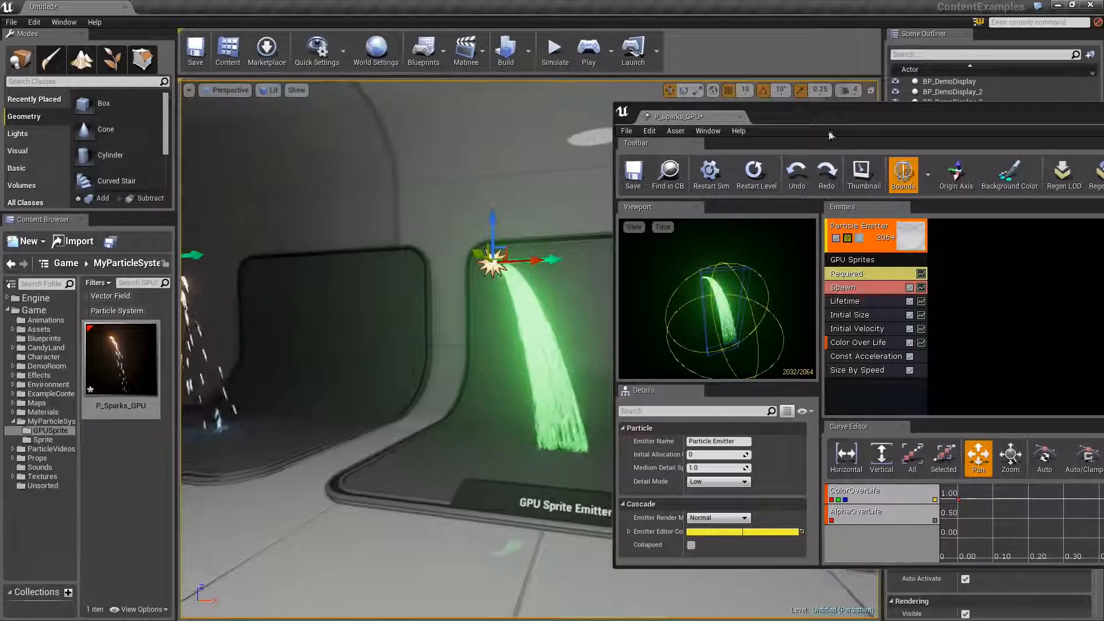
left_click_drag(854, 118, 1103, 143)
right_click_drag(695, 247, 656, 246)
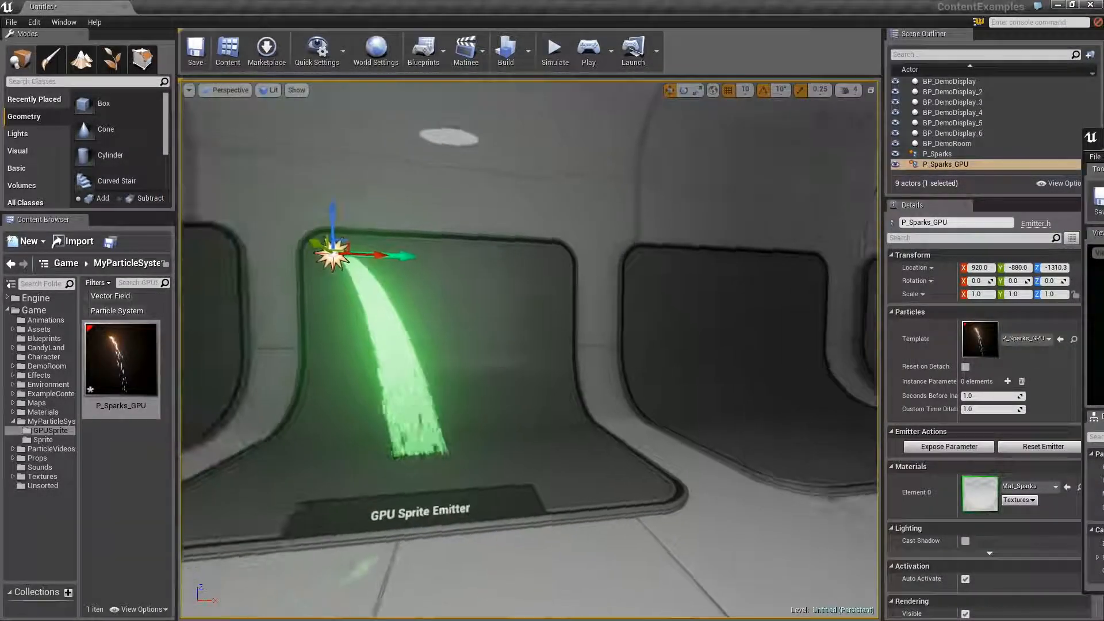
left_click_drag(1099, 139, 315, 115)
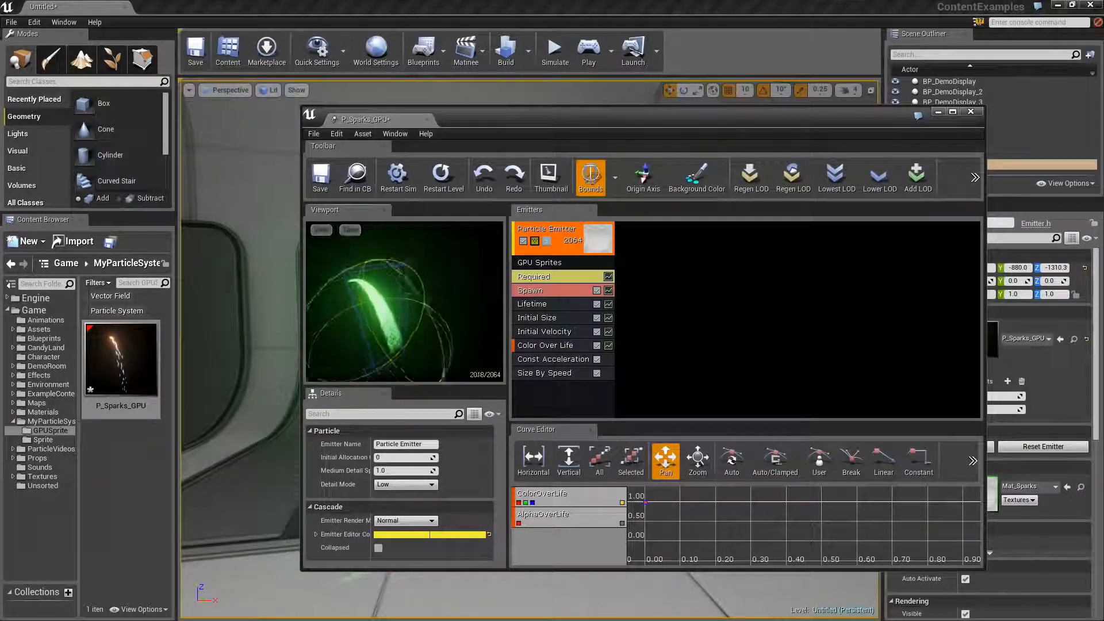
left_click_drag(405, 302, 437, 302)
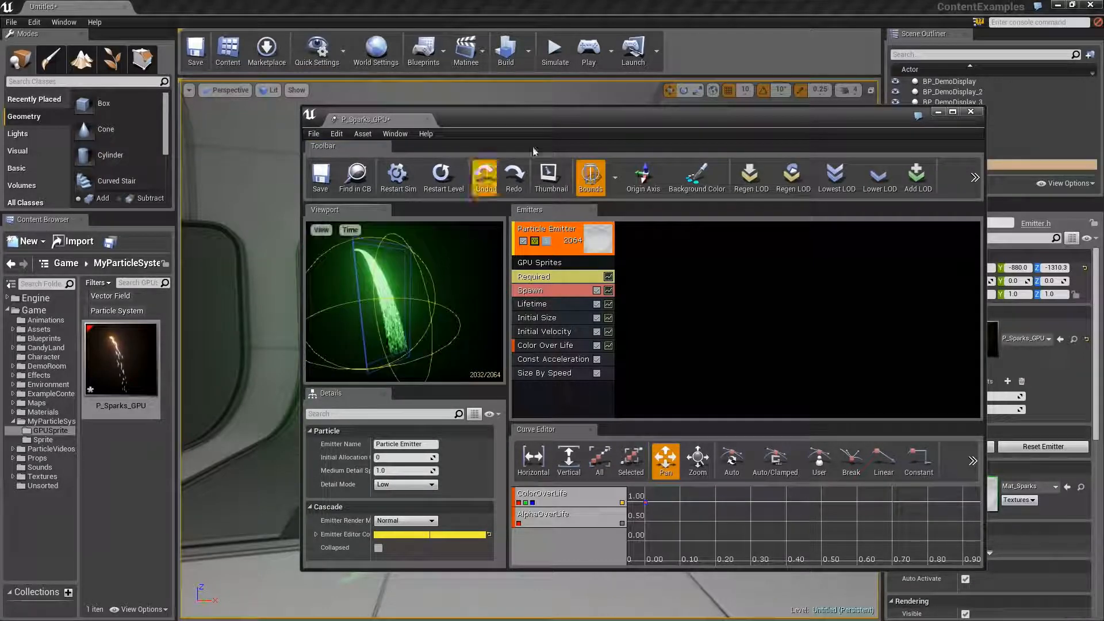
left_click_drag(460, 115, 1073, 117)
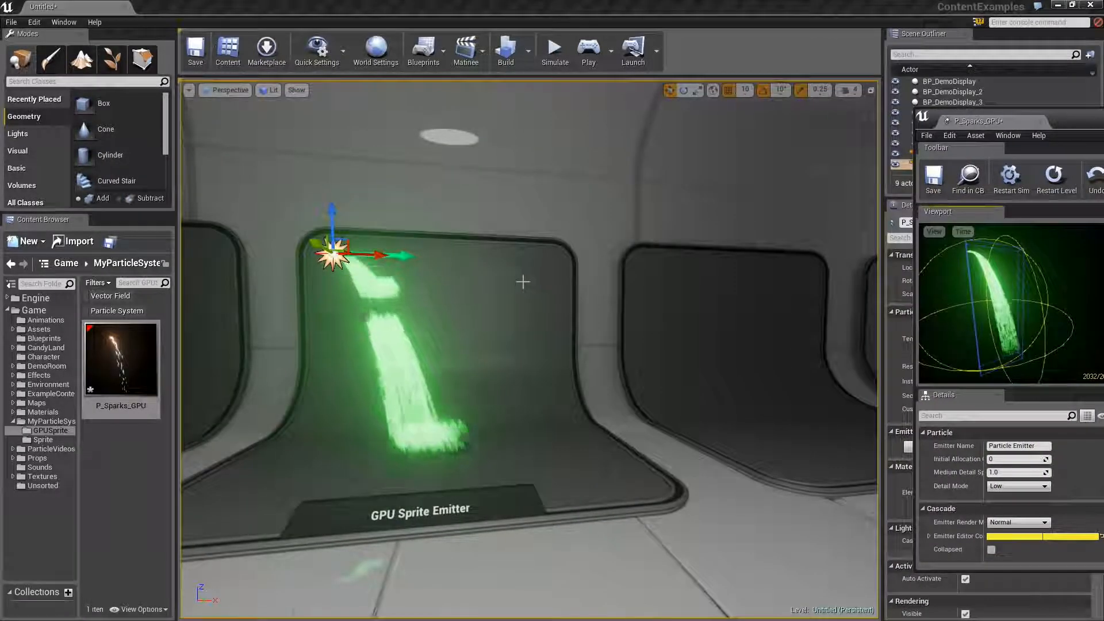
mouse_move(523, 279)
right_mouse_down()
mouse_move(575, 278)
mouse_move(522, 278)
right_mouse_up()
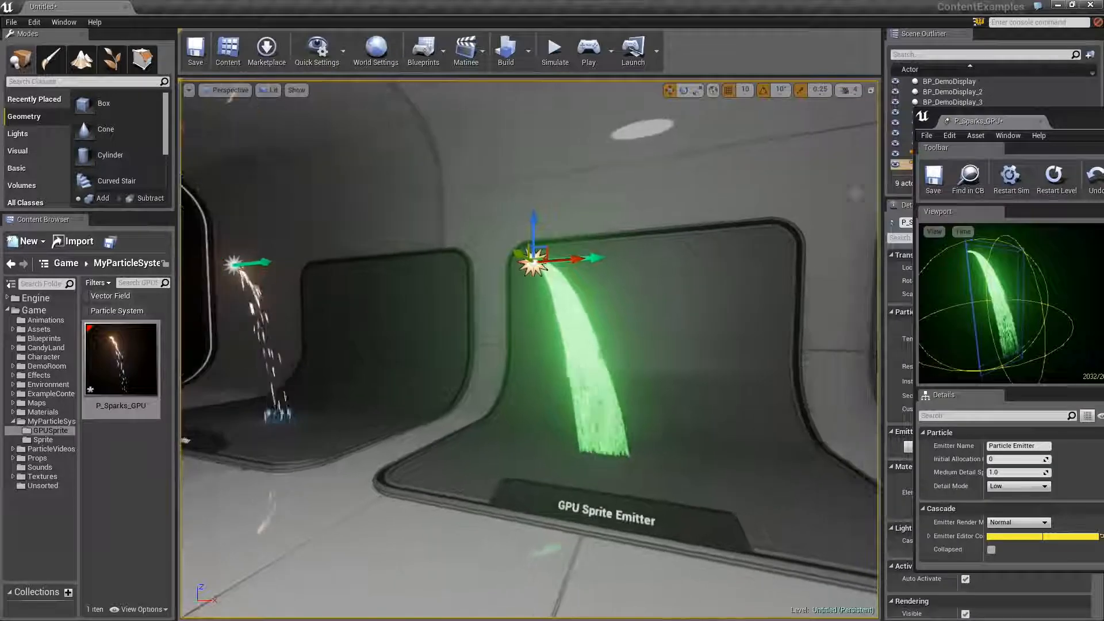
left_click_drag(1081, 120, 520, 110)
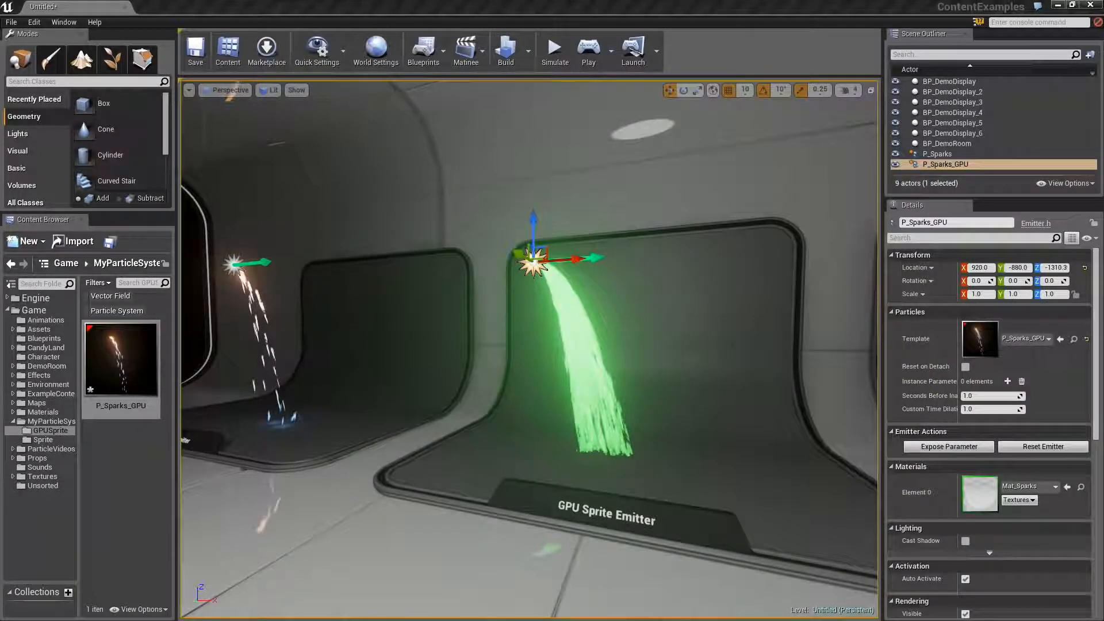
key("f")
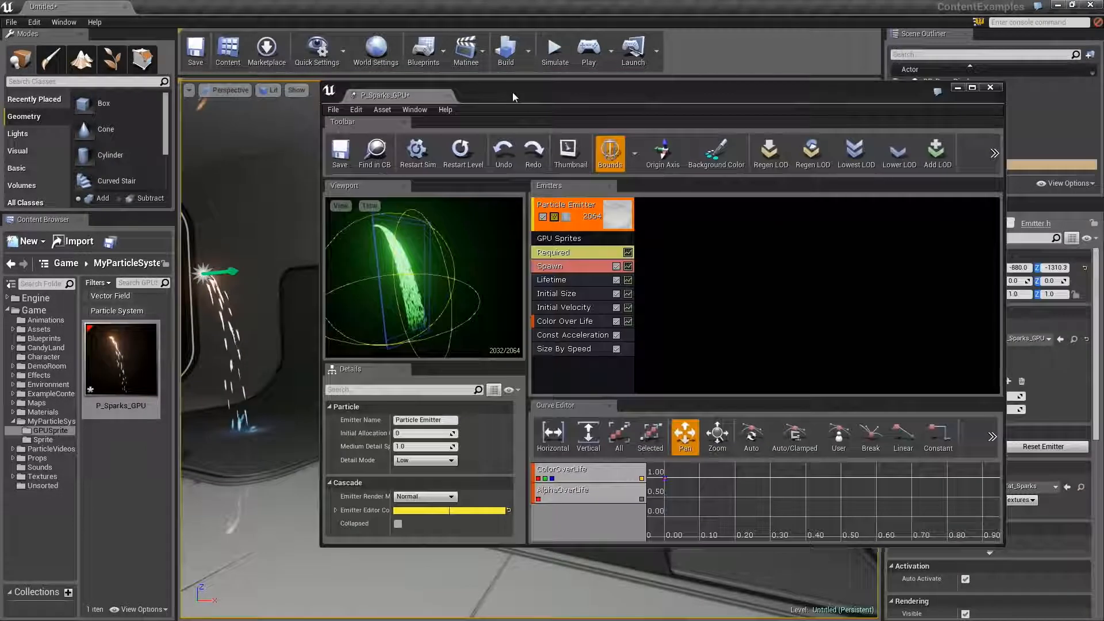
- Add a Collision (Scene Depth) module to the particle emitter and check how the particles bounce in the level
right_click(556, 374)
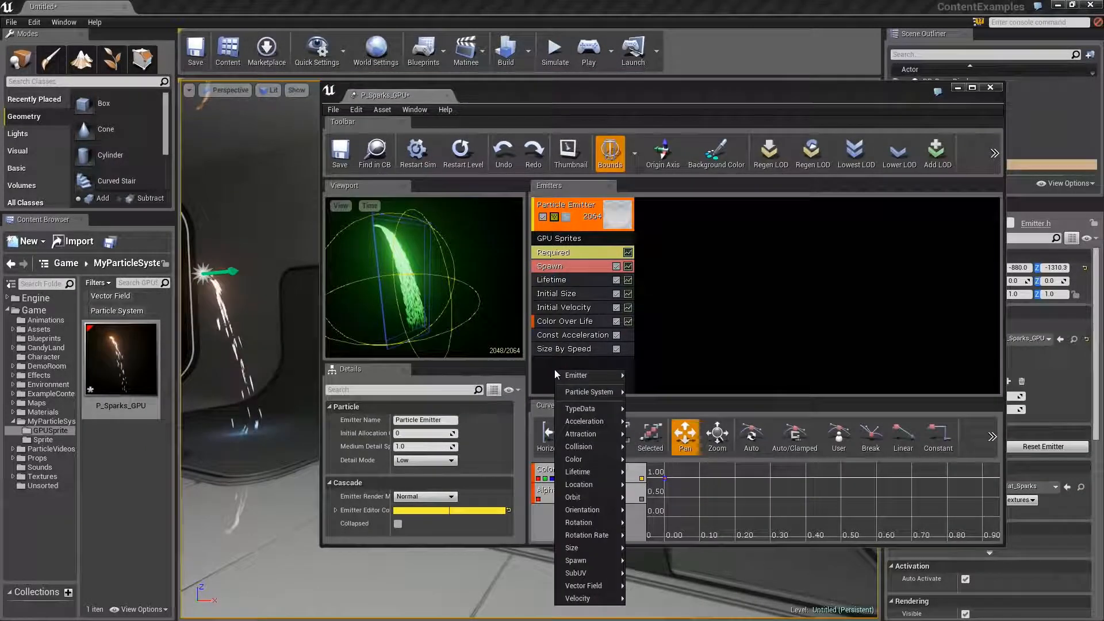
mouse_move(577, 449)
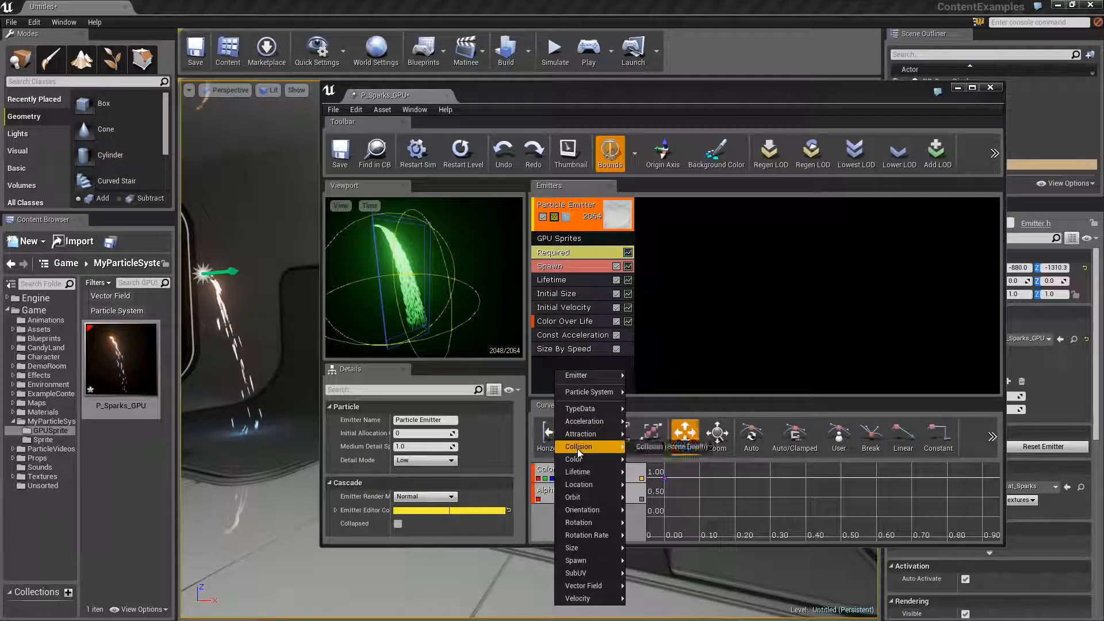
left_click(672, 449)
left_click_drag(564, 104, 1080, 117)
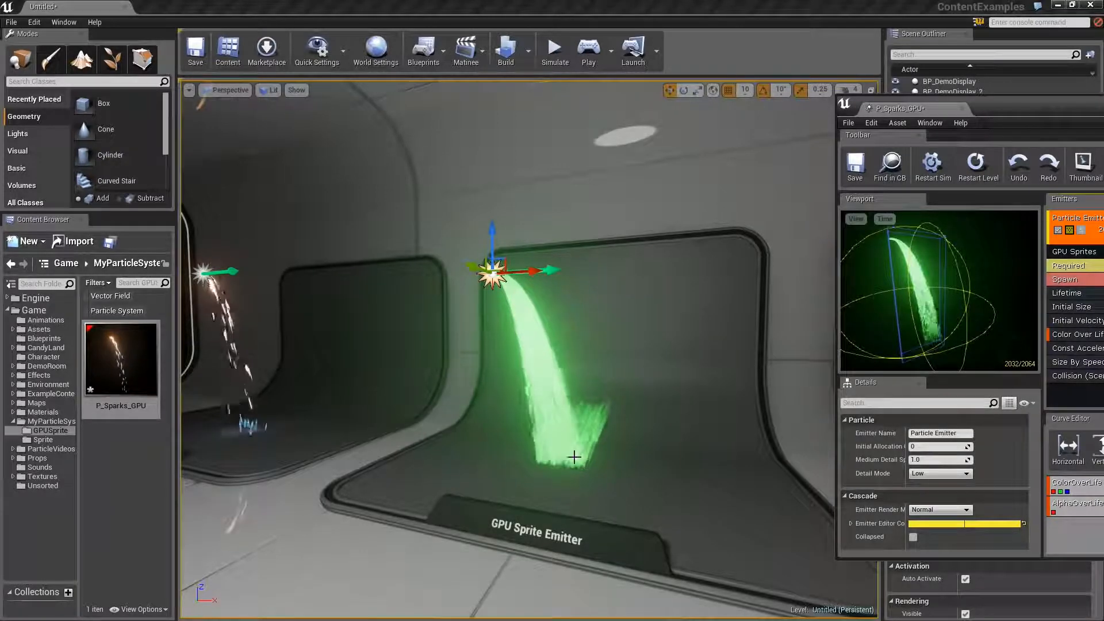
left_click_drag(1077, 112, 648, 43)
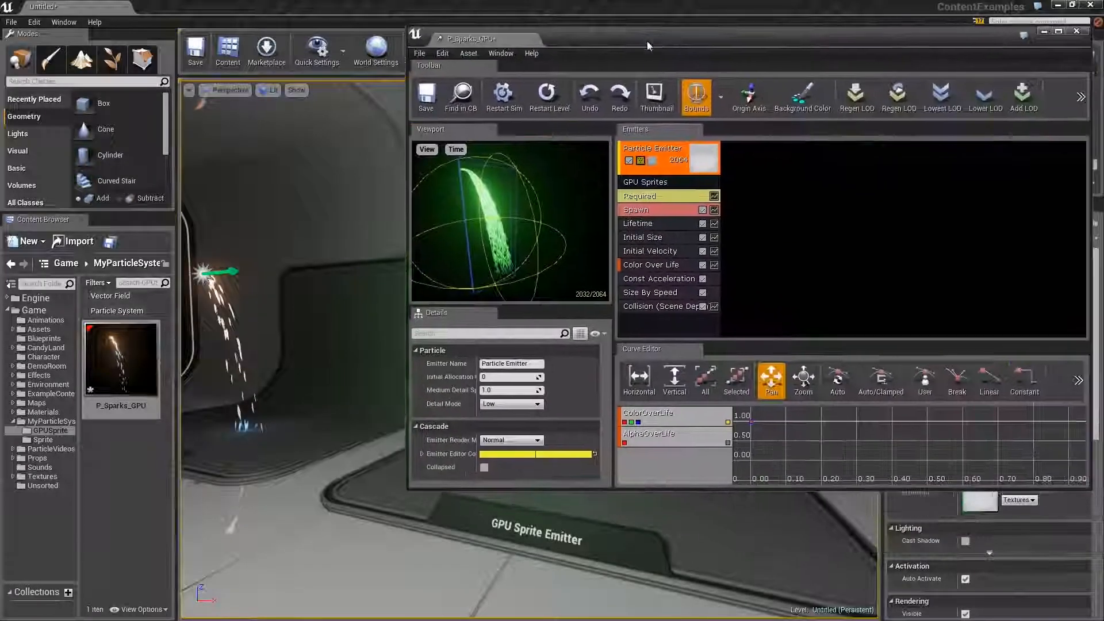
- Set the Collision module's Resilience constant to 0.1 and check the reduced bounce on the display
left_click(660, 310)
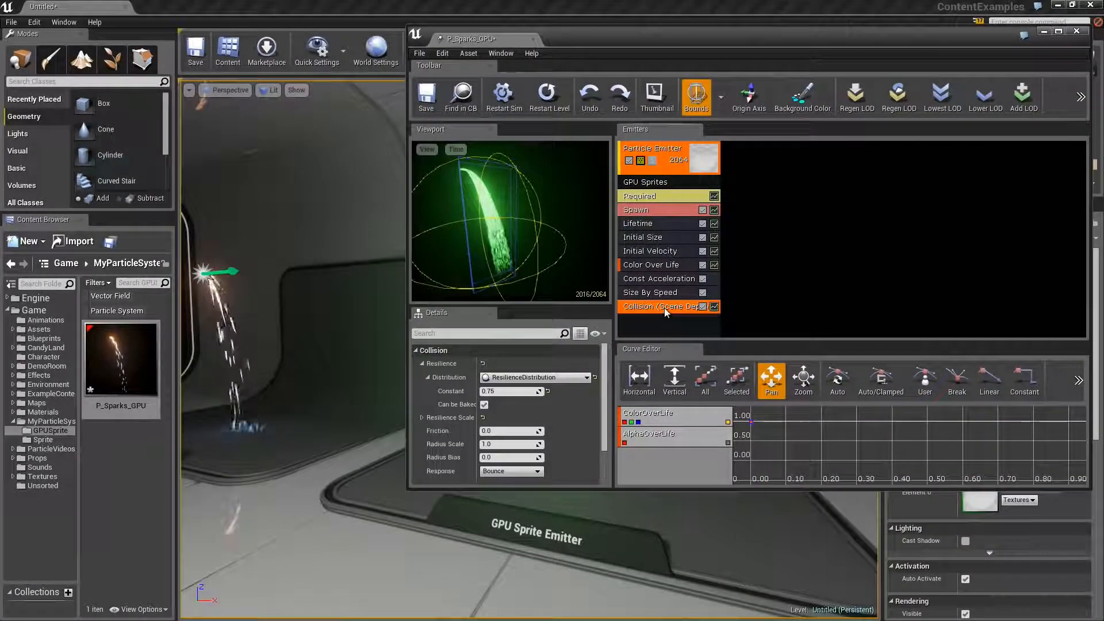
left_click(509, 391)
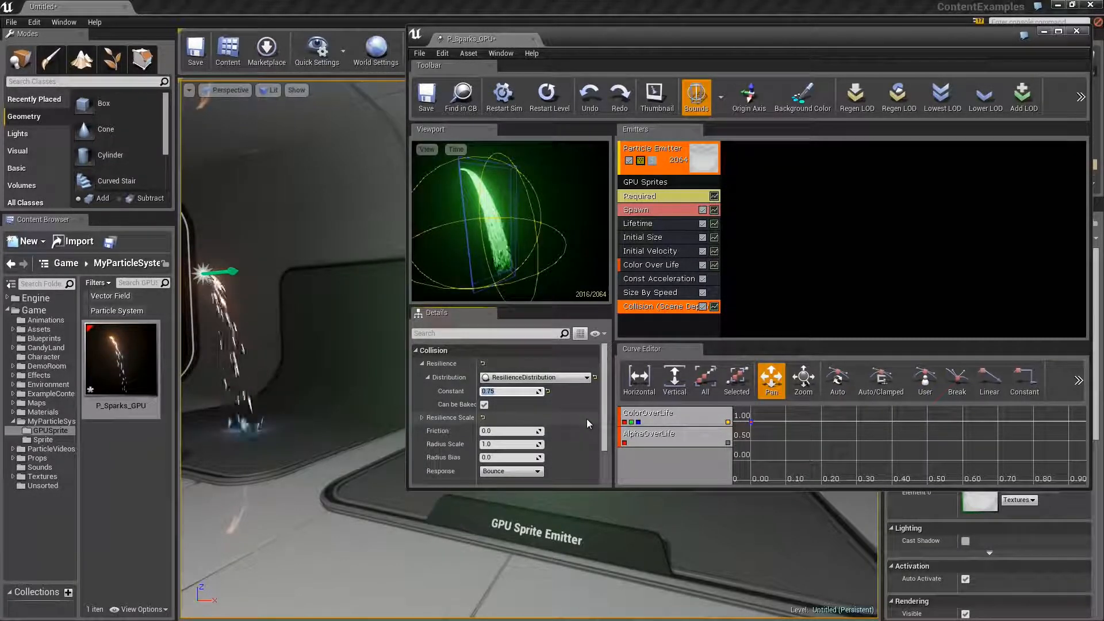
type("1")
key("Return")
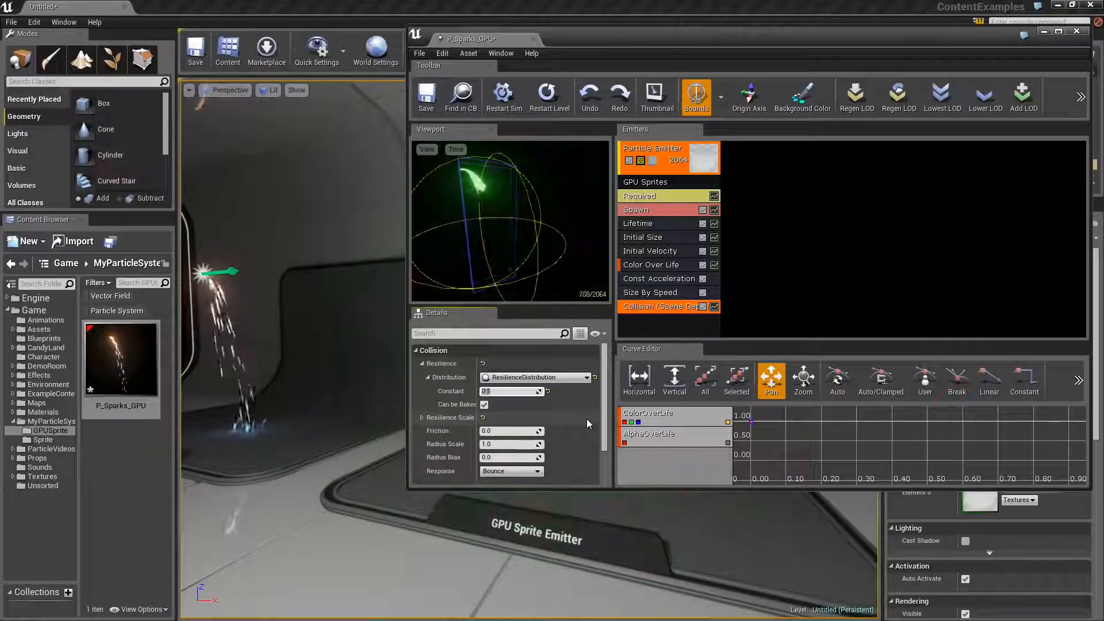
left_click_drag(646, 42, 1077, 76)
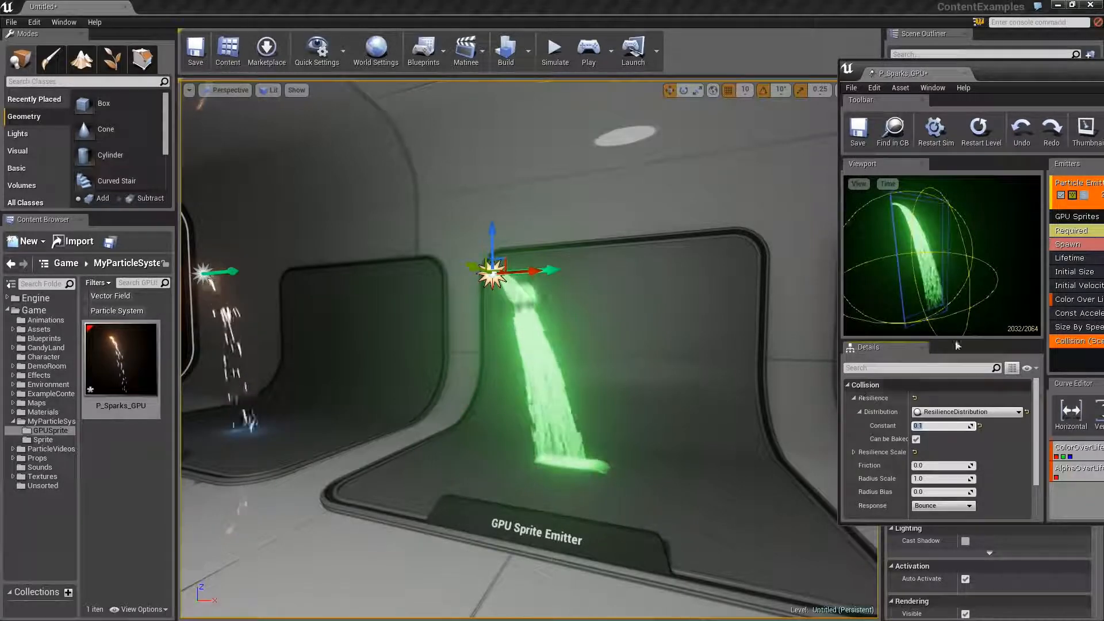
- Set the Lifetime module's distribution to a Min of 1.5 and a Max of 1.85
left_click(1084, 259)
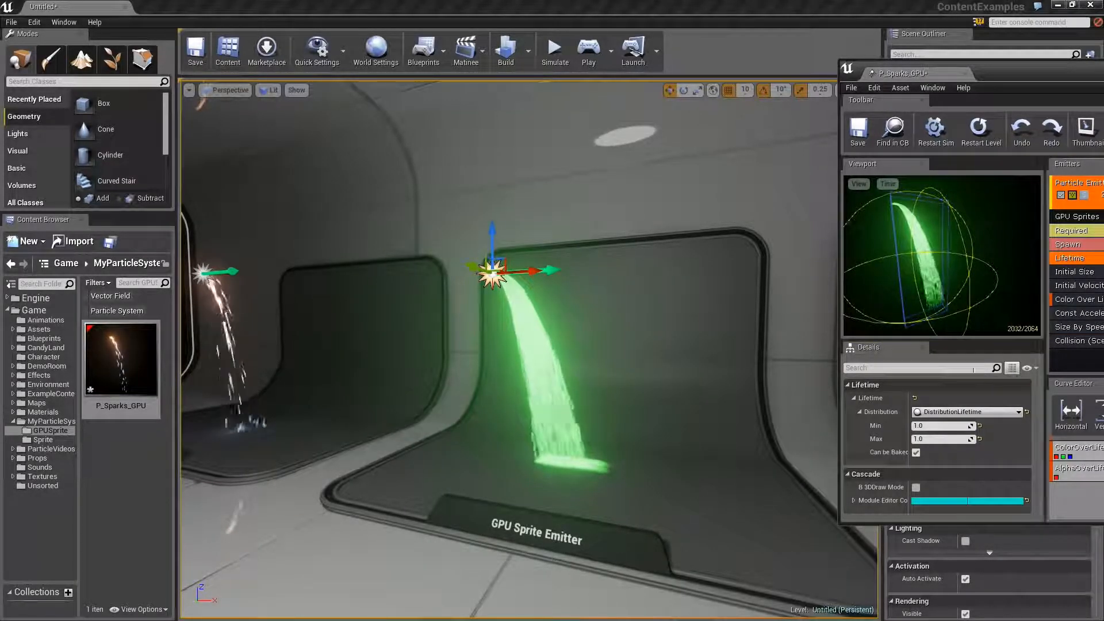
left_click(944, 426)
type("1.5")
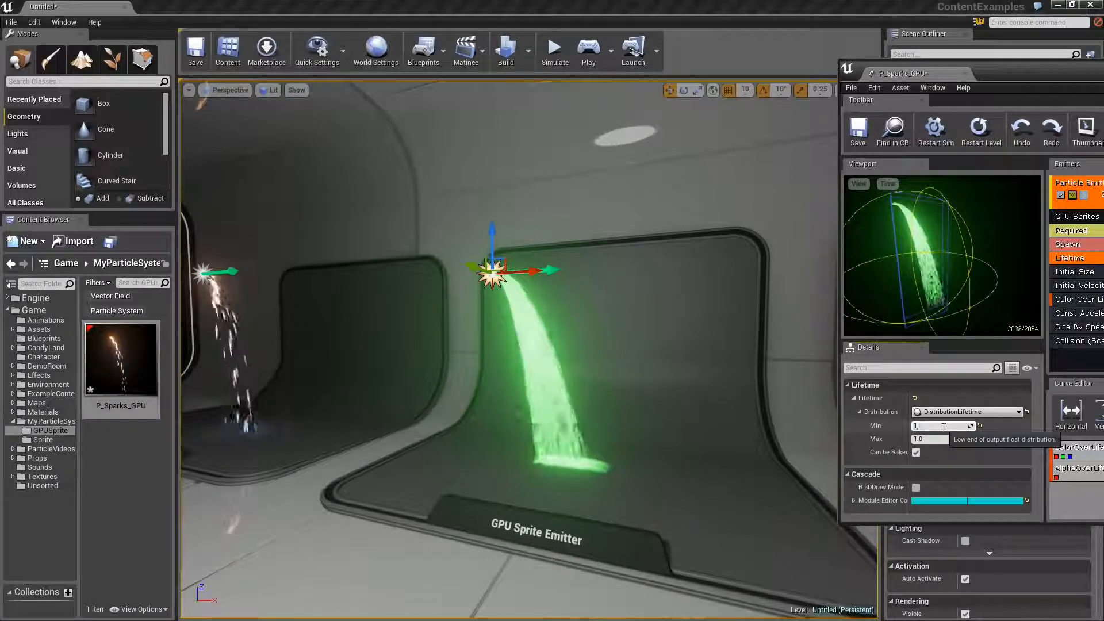
key("Tab")
type("1.85")
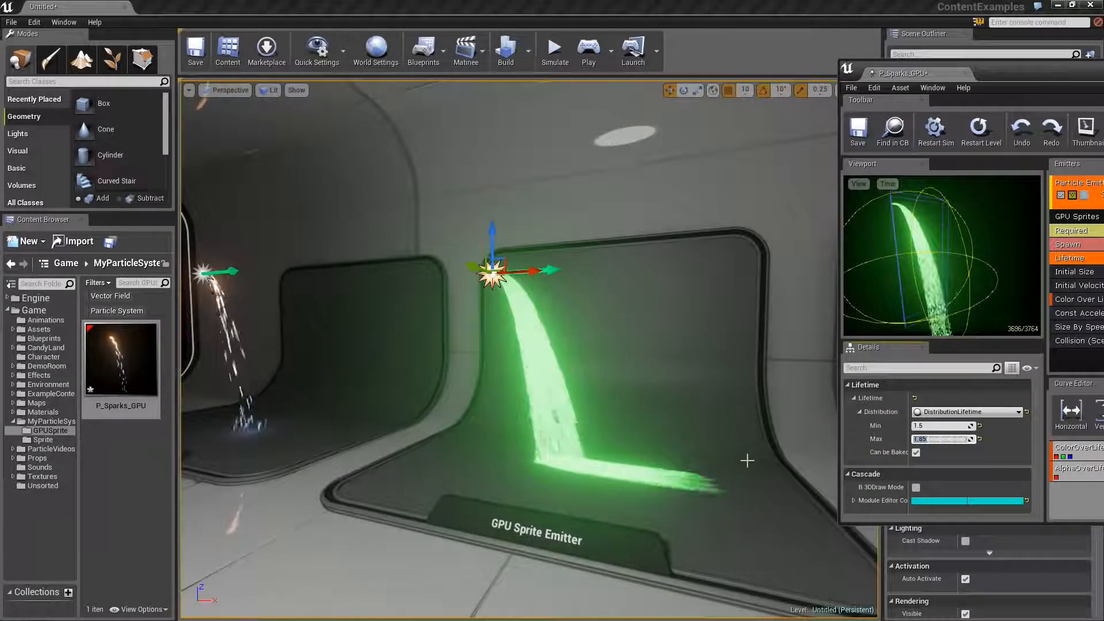
- Set the Collision module's Resilience constant to 0.3 and move the particle editor aside to check the stream in the level
left_click_drag(1052, 80, 953, 82)
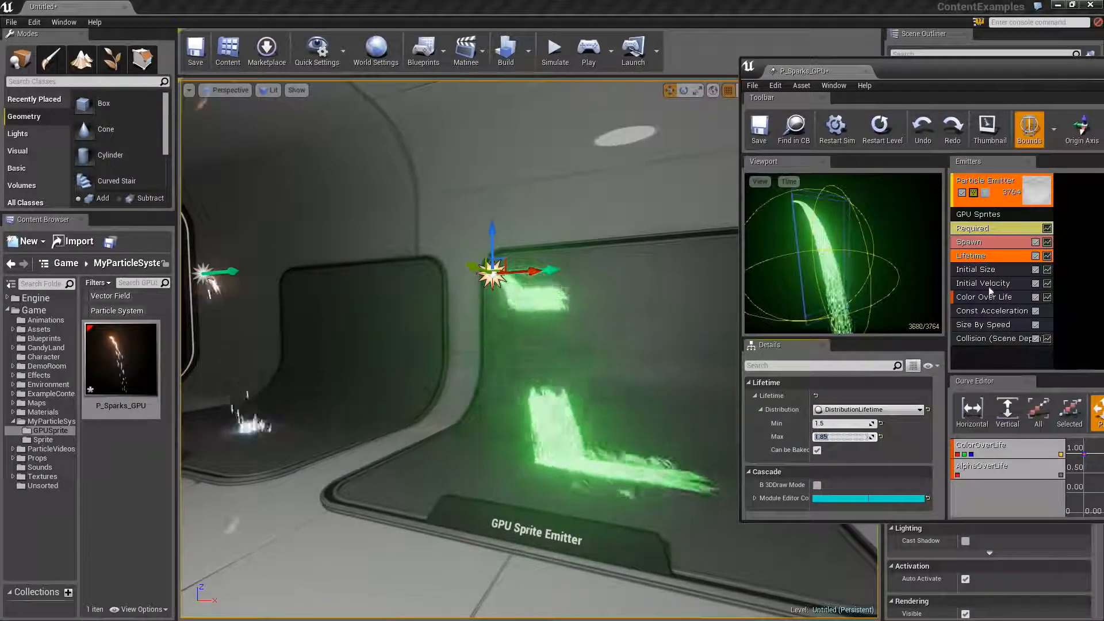
left_click(989, 338)
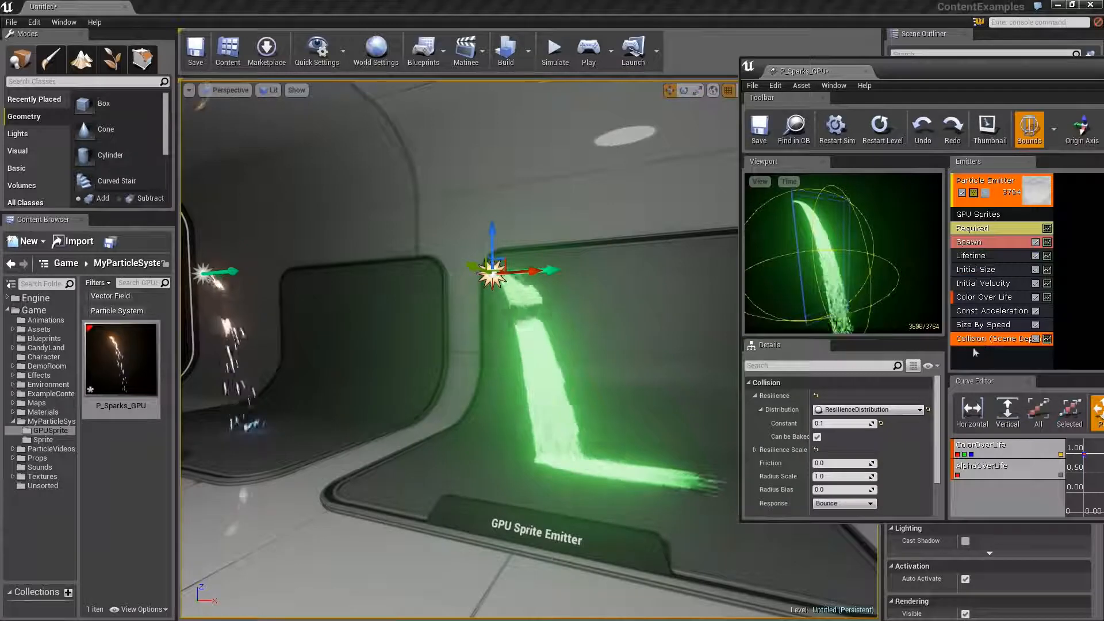
left_click(828, 424)
type("0.3")
key("Return")
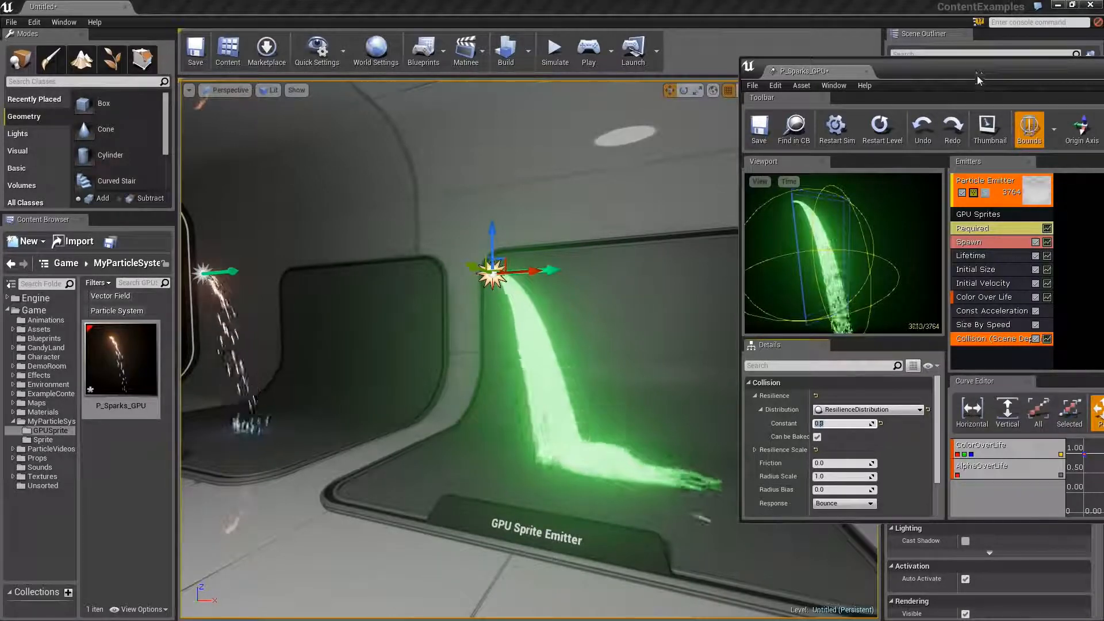
left_click_drag(976, 74, 614, 81)
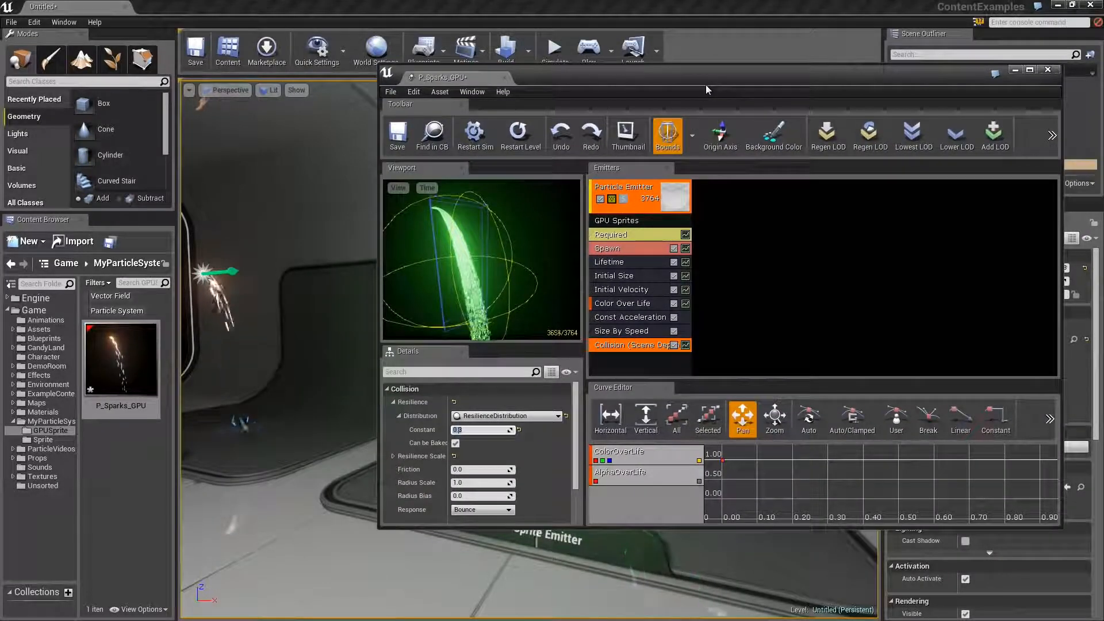
left_click_drag(862, 79, 1103, 109)
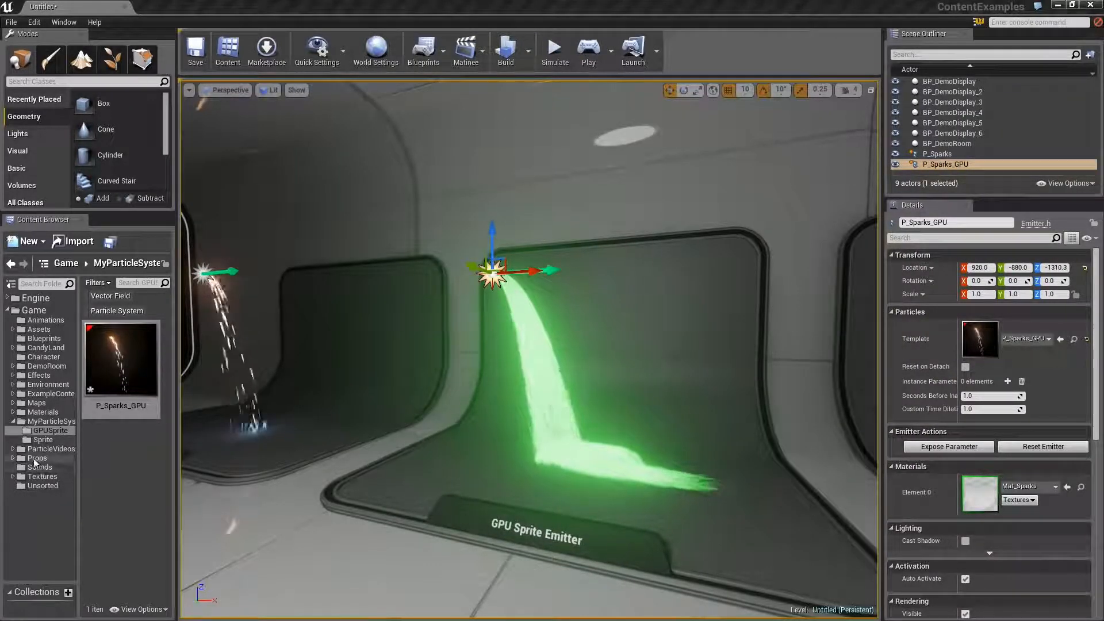
- Place SM_Chair from the Props folder in the green particle stream to test the collision, and delete the chair
left_click(37, 458)
scroll(138, 402, "down", 2)
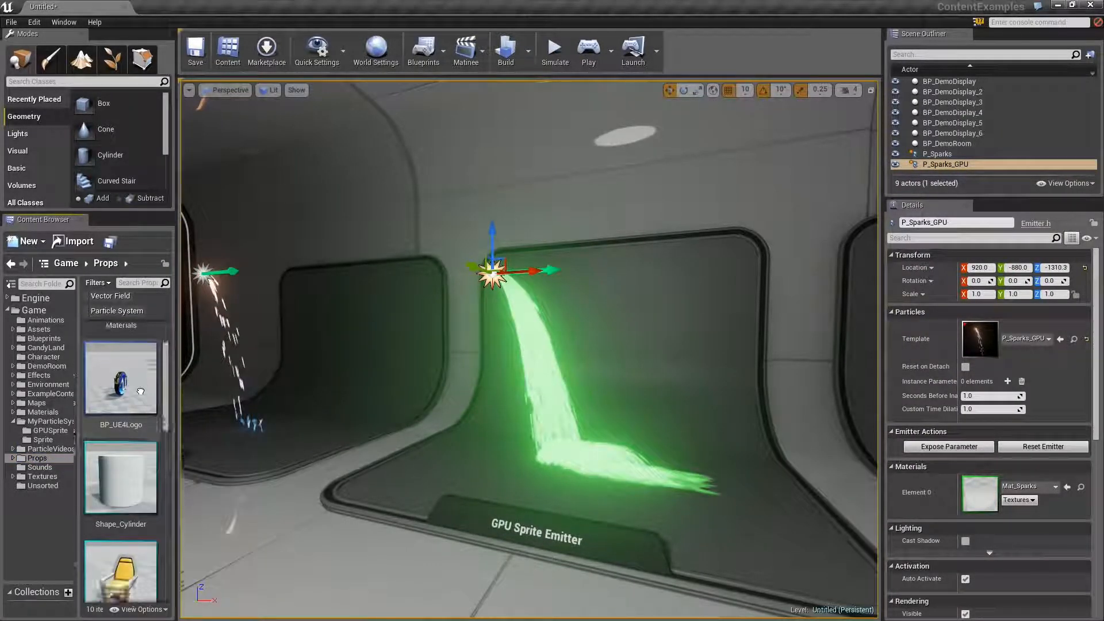
scroll(141, 392, "down", 1)
left_click_drag(121, 543, 659, 460)
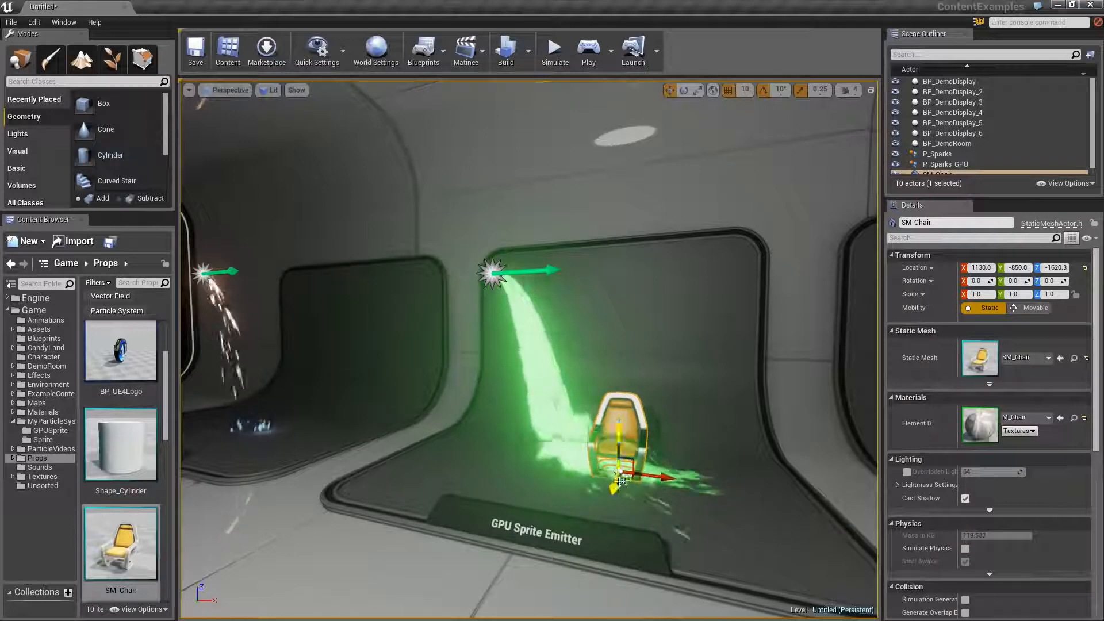
left_click_drag(543, 460, 462, 450)
key("Delete")
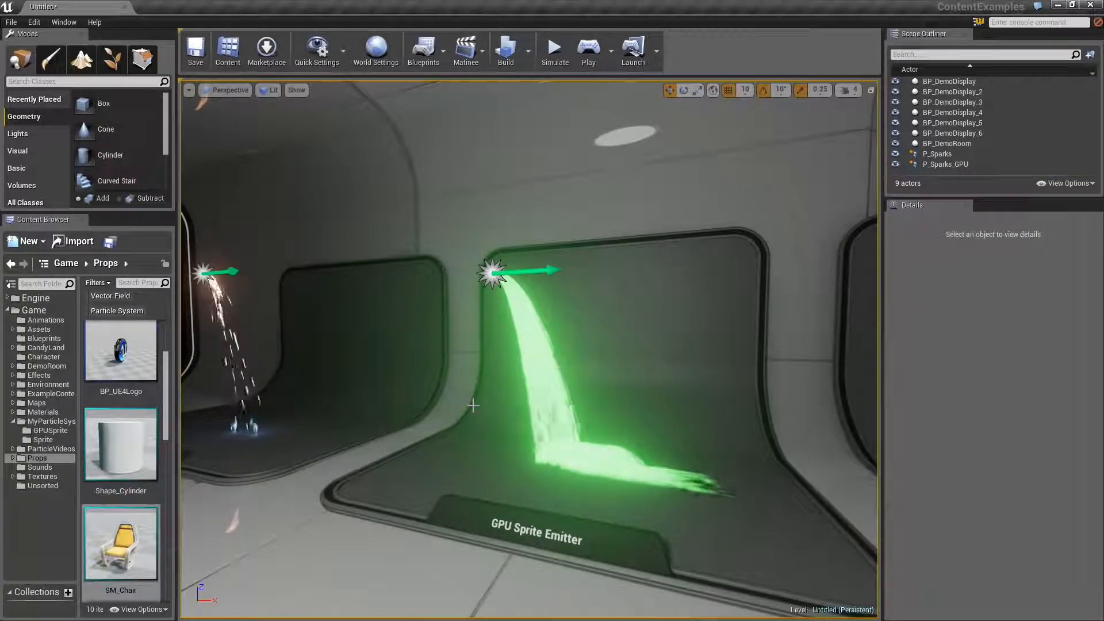
- Maximize the particle editor to review the emitter's module stack, and restore the window to reveal the level
left_click_drag(1103, 118, 551, 80)
double_click(551, 80)
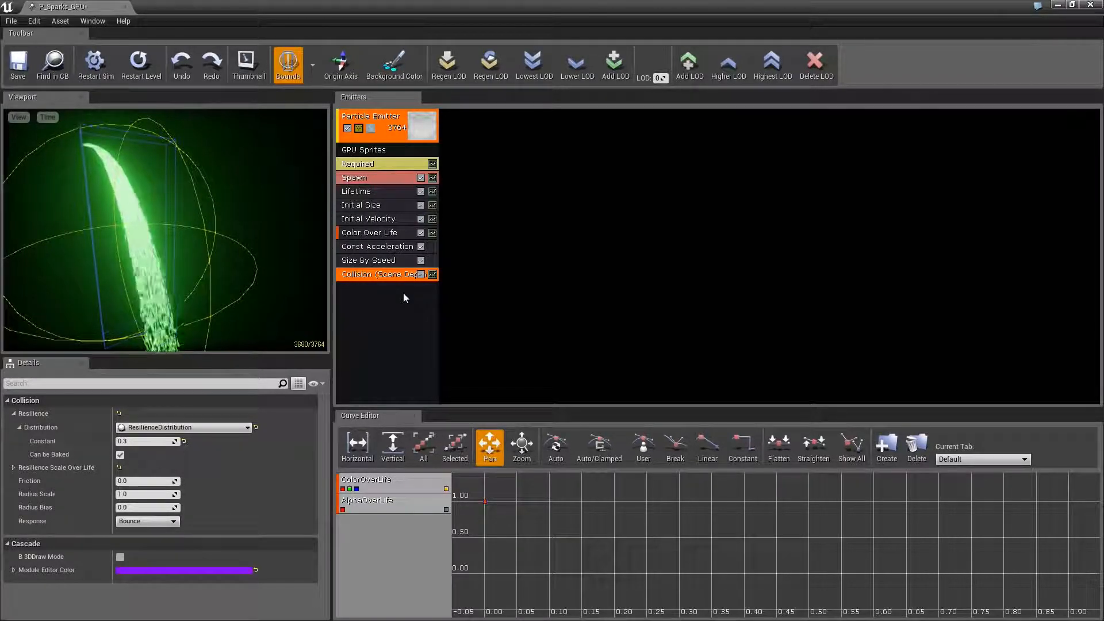
left_click_drag(468, 10, 685, 30)
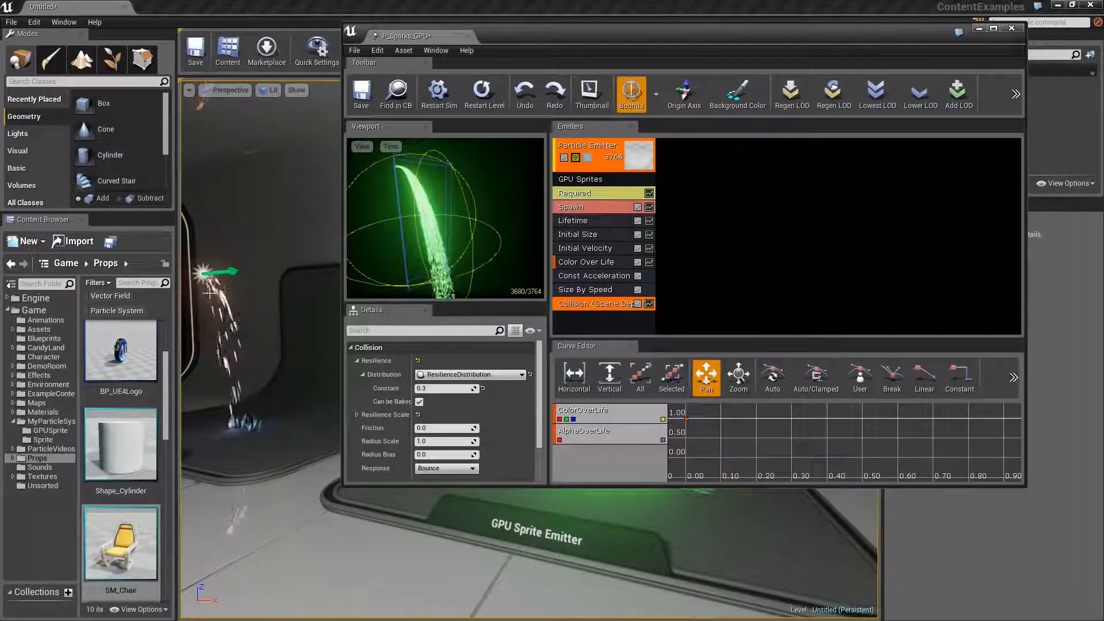
- Reset the asset filters for the Game folder and widen the Content Browser
left_click(40, 311)
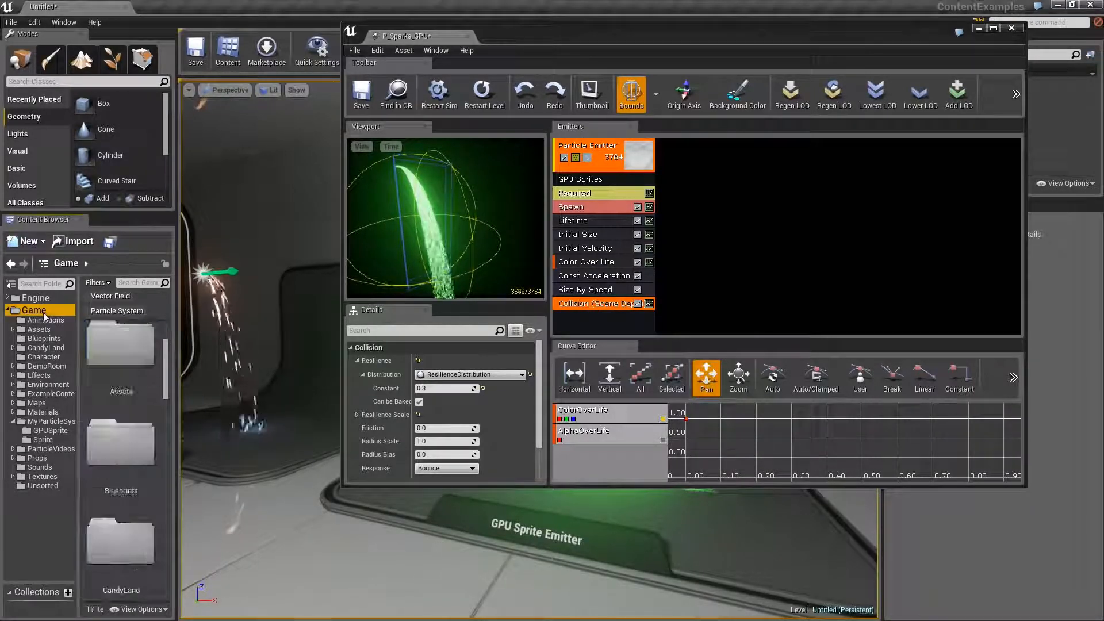
left_click(98, 282)
left_click(111, 297)
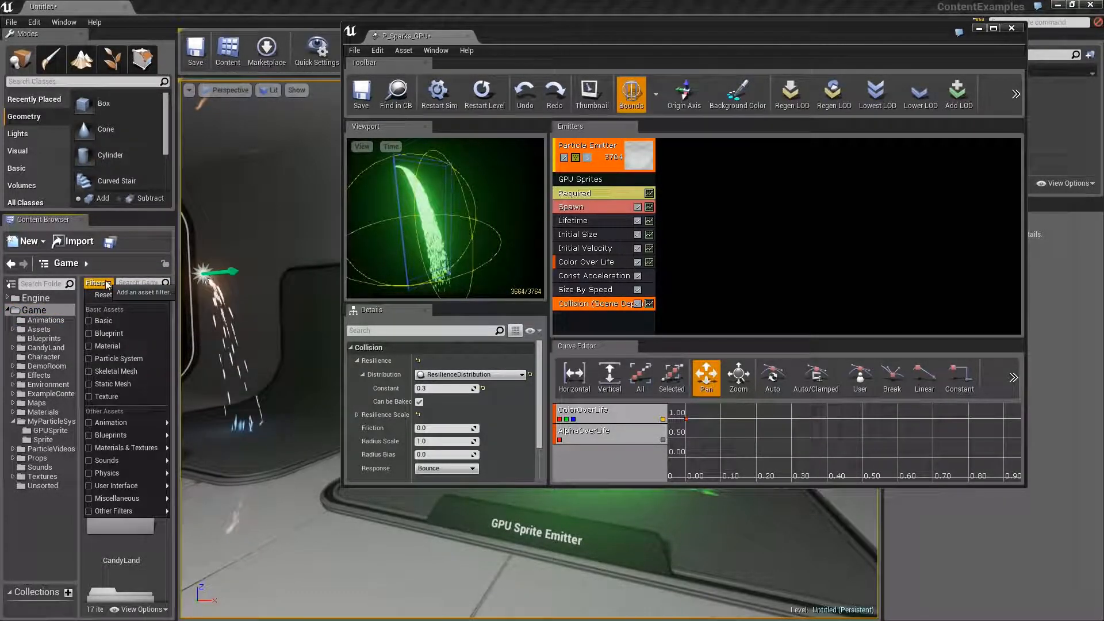
left_click_drag(177, 314, 275, 314)
left_click_drag(119, 314, 91, 314)
- Filter the Game folder's assets to show only Vector Field assets and select vel_219
left_click(109, 282)
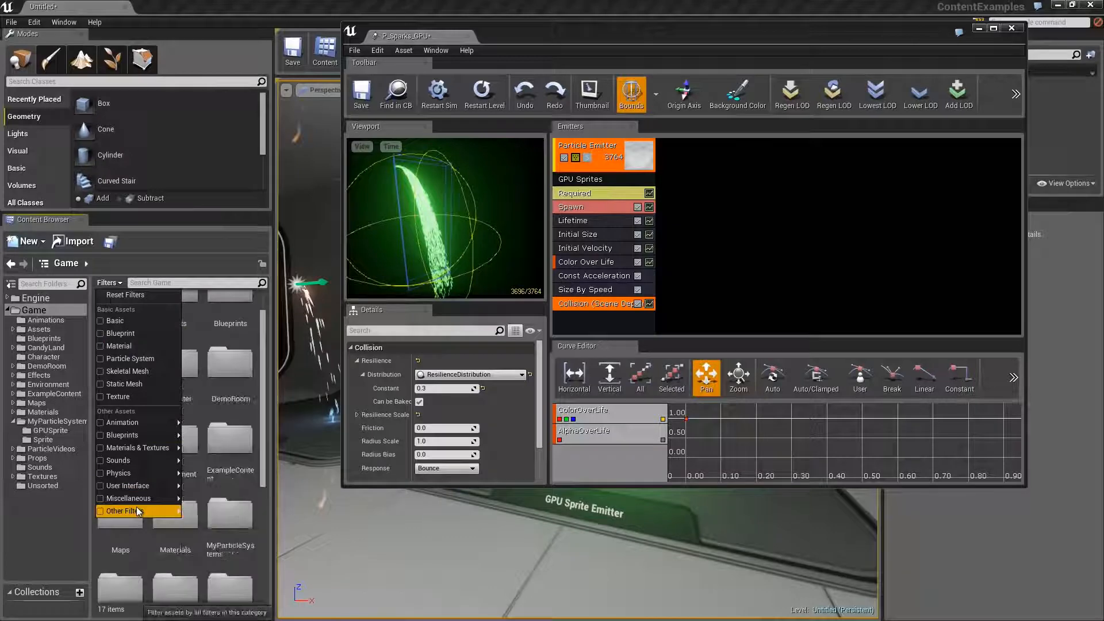
mouse_move(141, 500)
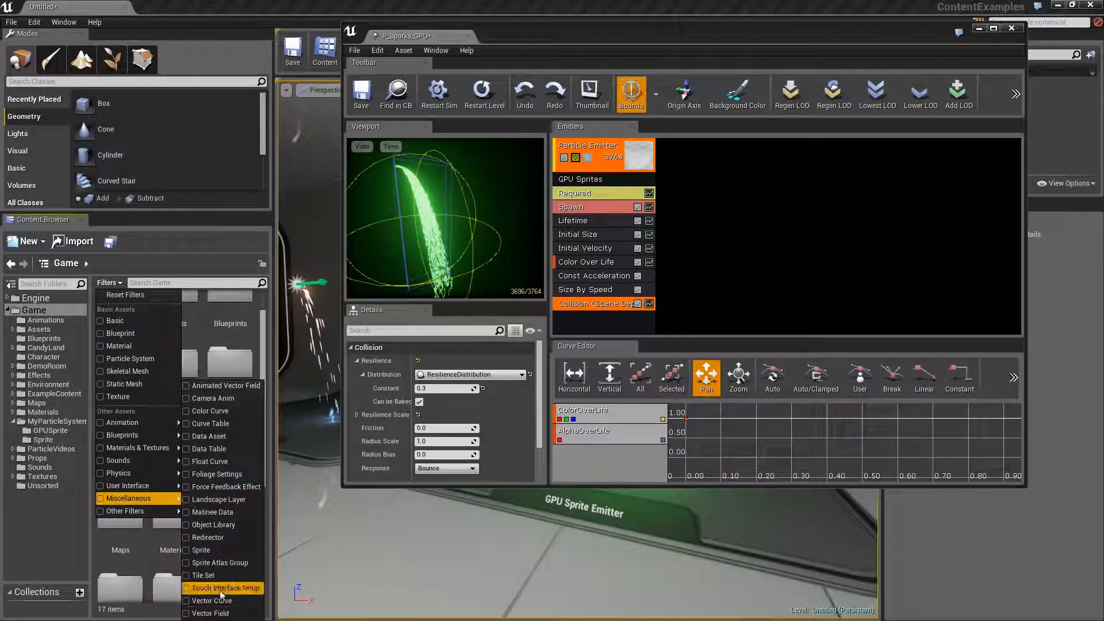
left_click(213, 613)
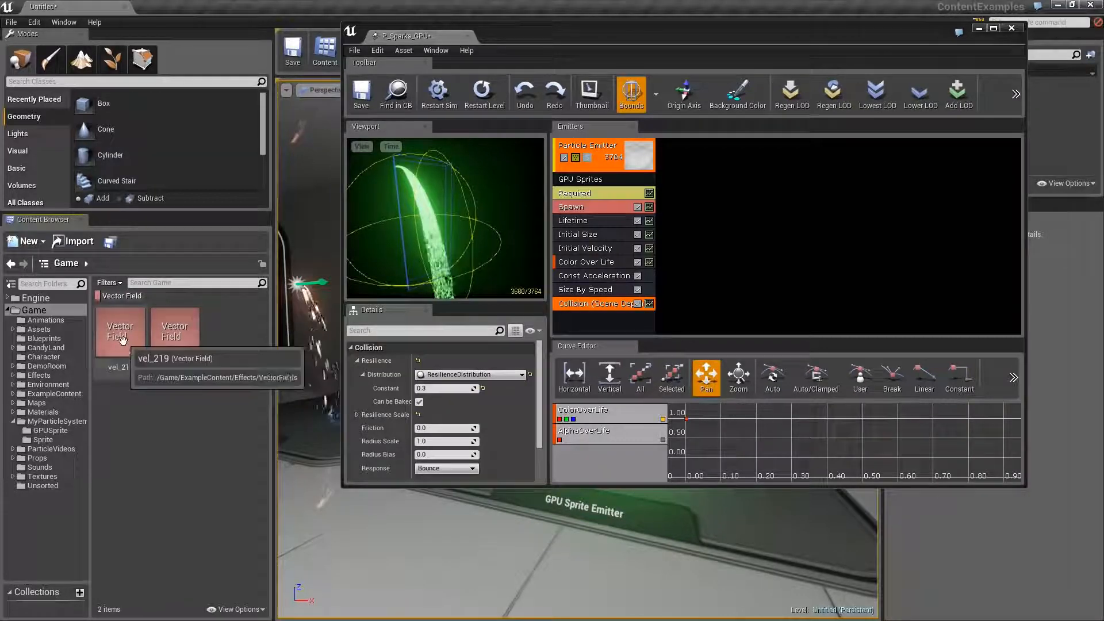
left_click(122, 336)
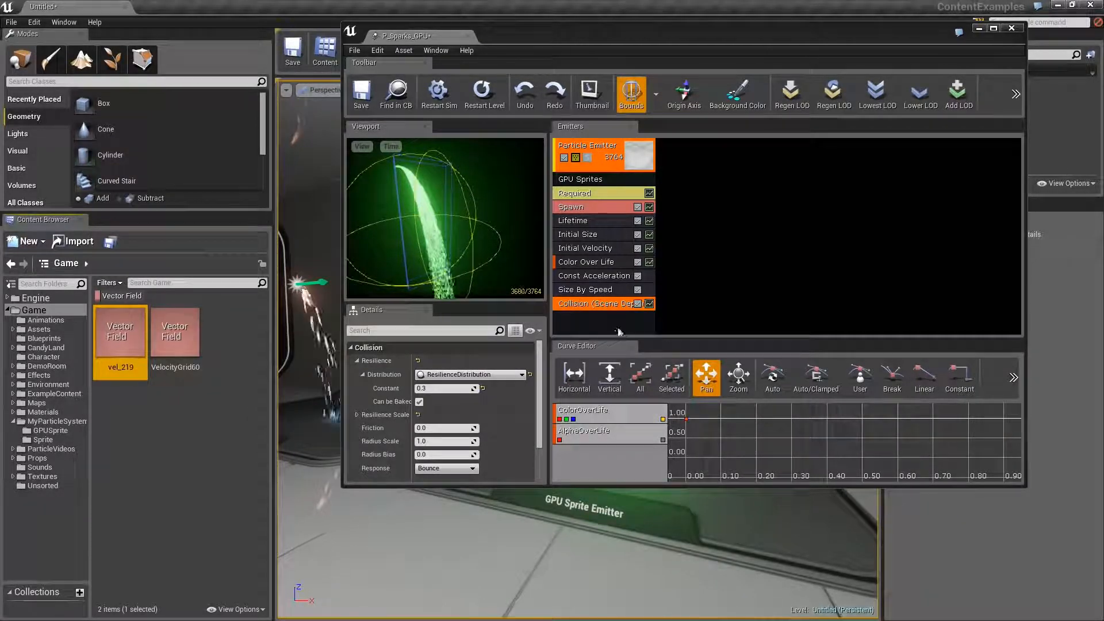
- Add a Local Vector Field module to the GPU sprite emitter and assign vel_219 as its vector field
right_click(583, 324)
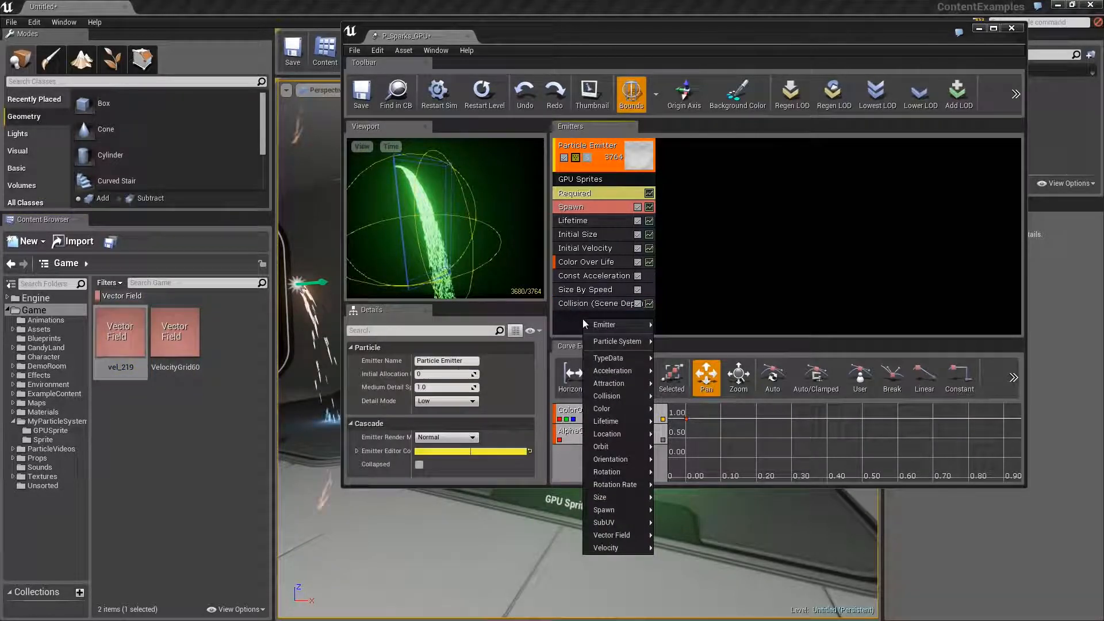
mouse_move(604, 539)
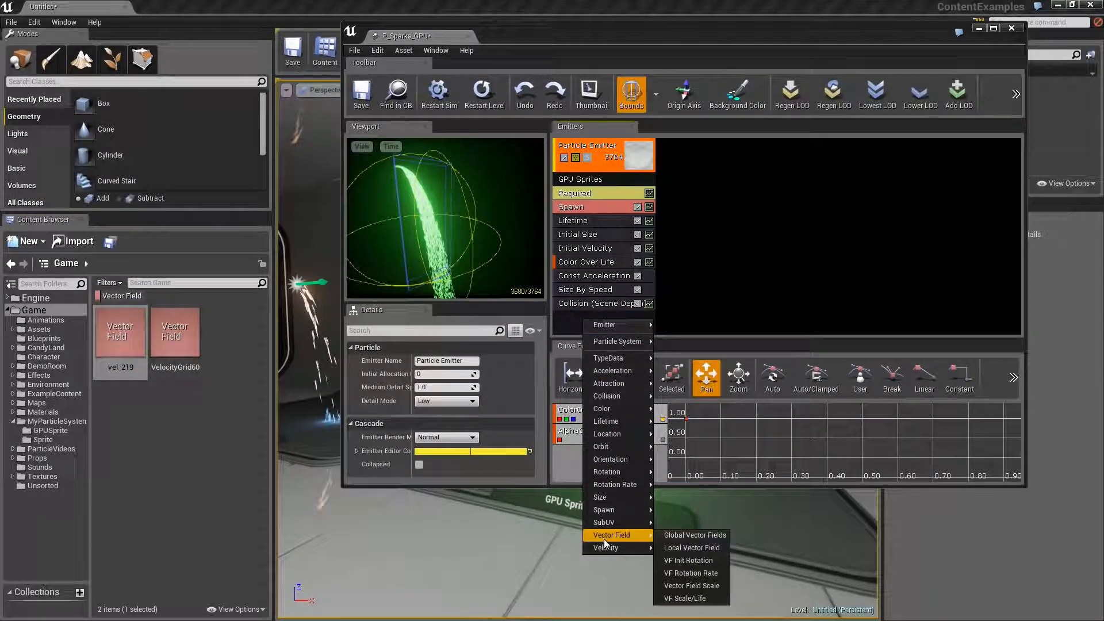
left_click(694, 548)
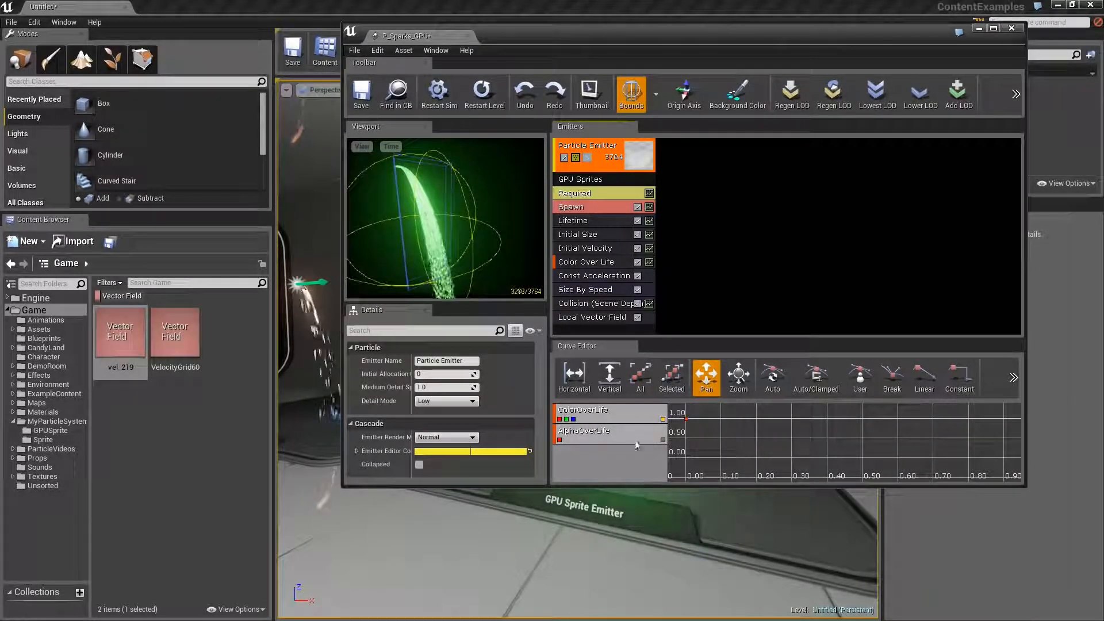
left_click(605, 319)
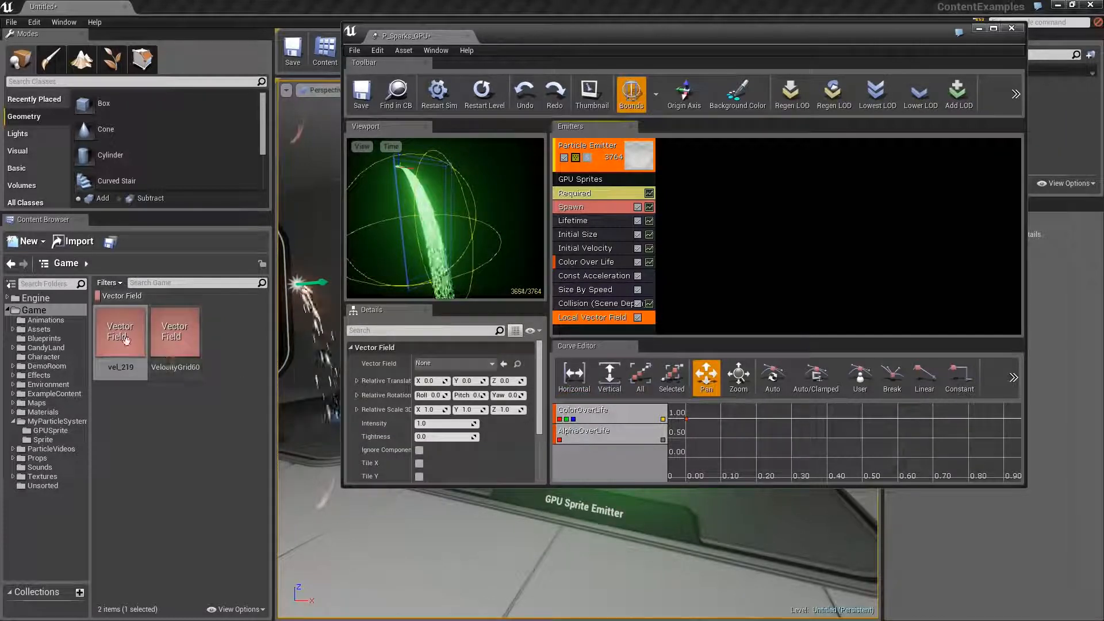
left_click_drag(126, 340, 452, 364)
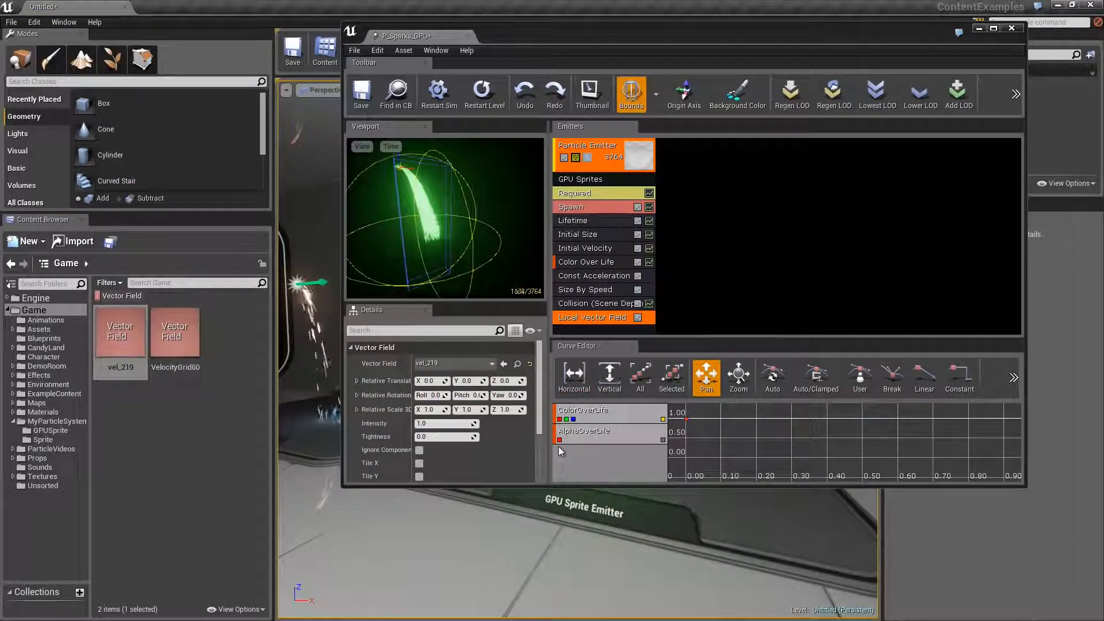
- Maximize the particle editor, hide the bounds, and check that Vector Fields display is enabled in the preview
double_click(606, 39)
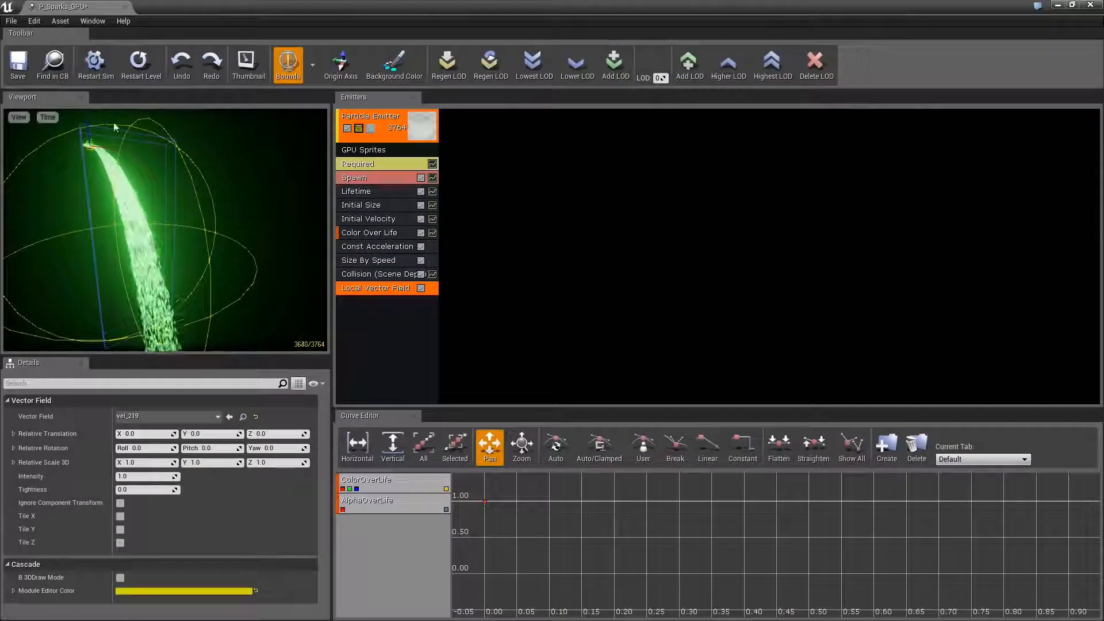
left_click_drag(32, 141, 104, 164)
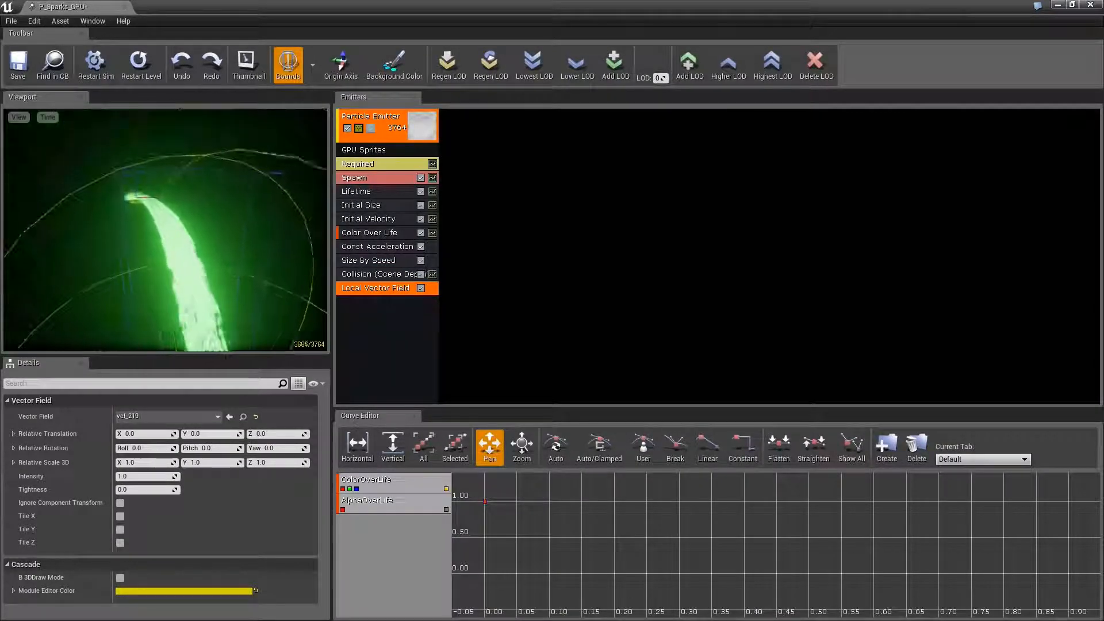
left_click_drag(186, 164, 185, 136)
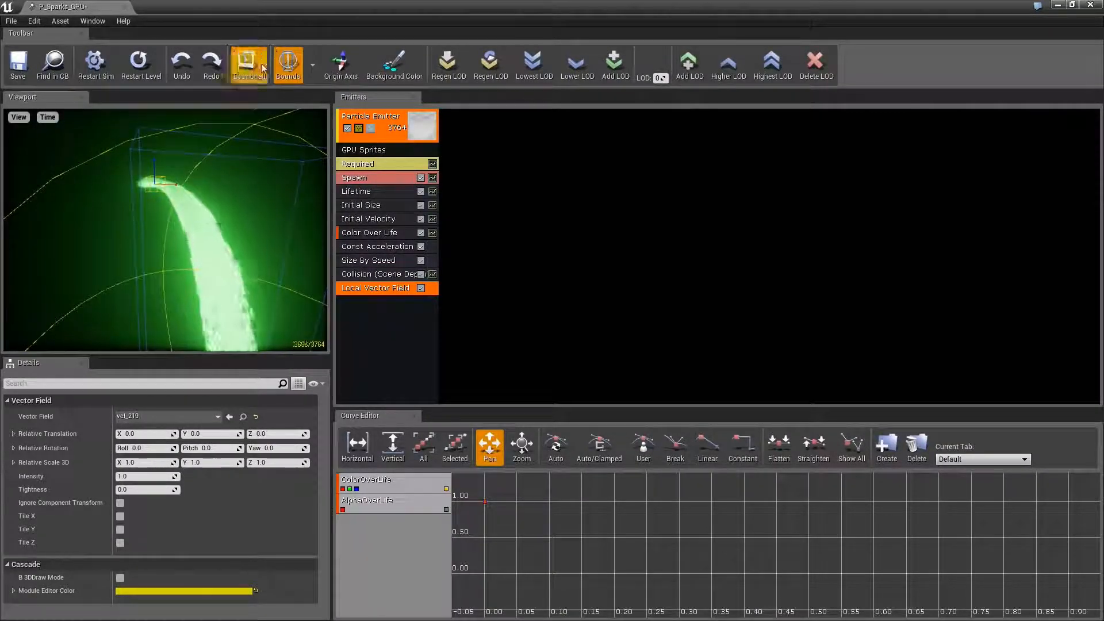
left_click(289, 66)
left_click(19, 118)
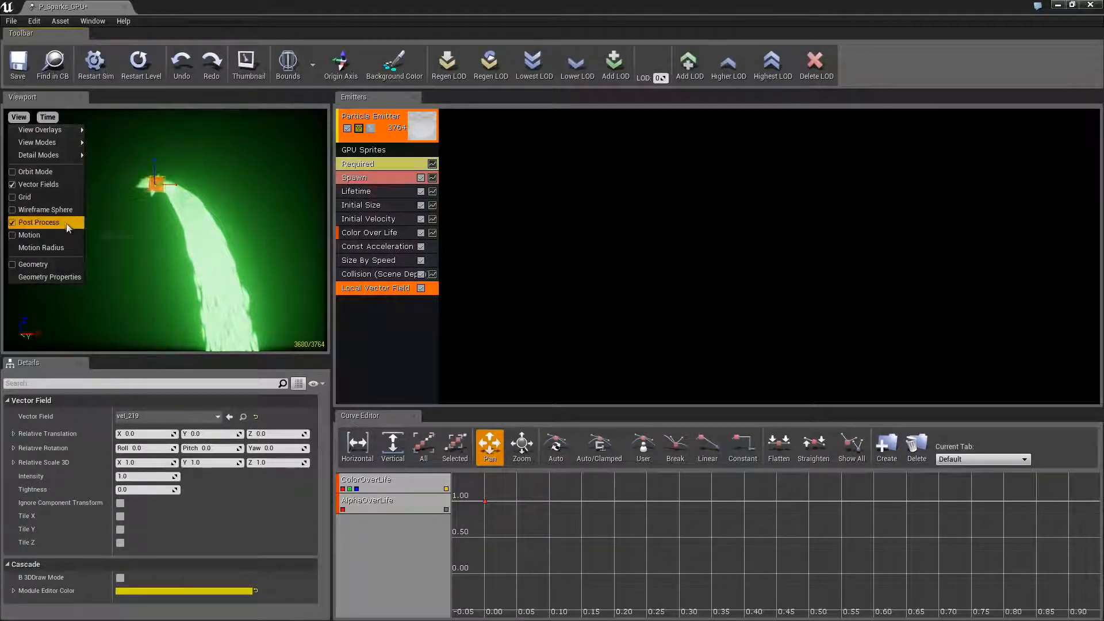
left_click(207, 211)
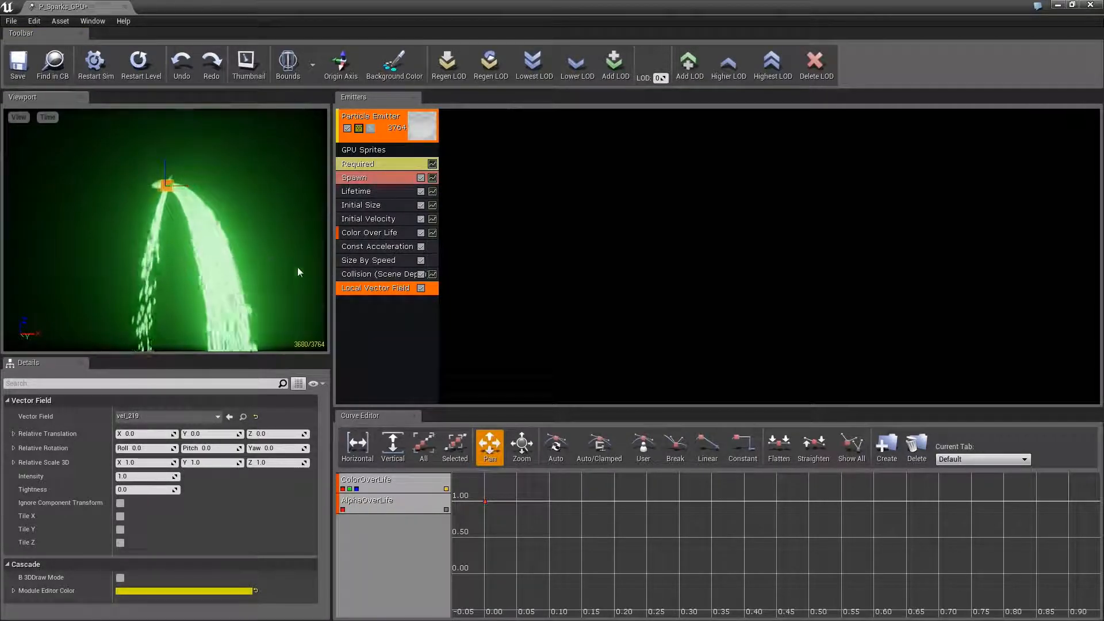
- Set the local vector field's Relative Scale 3D to 20 on all axes and its Relative Translation to about X 86.79, Z -62
left_click(151, 463)
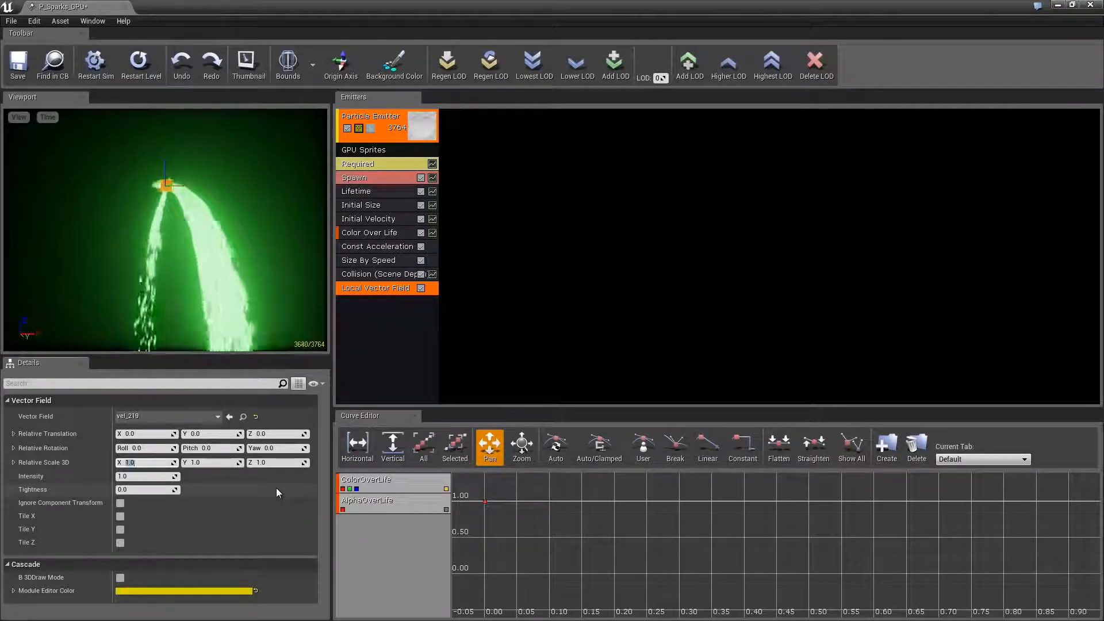
type("20")
key("Tab")
type("2")
key("Tab")
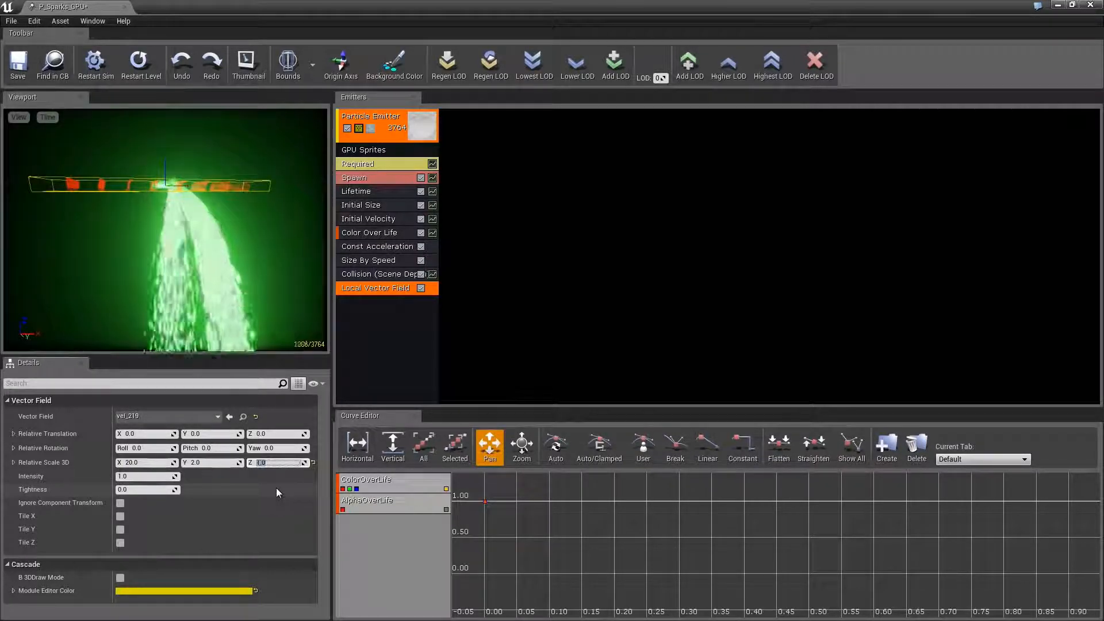
key("shift+Tab")
type("20")
key("Tab")
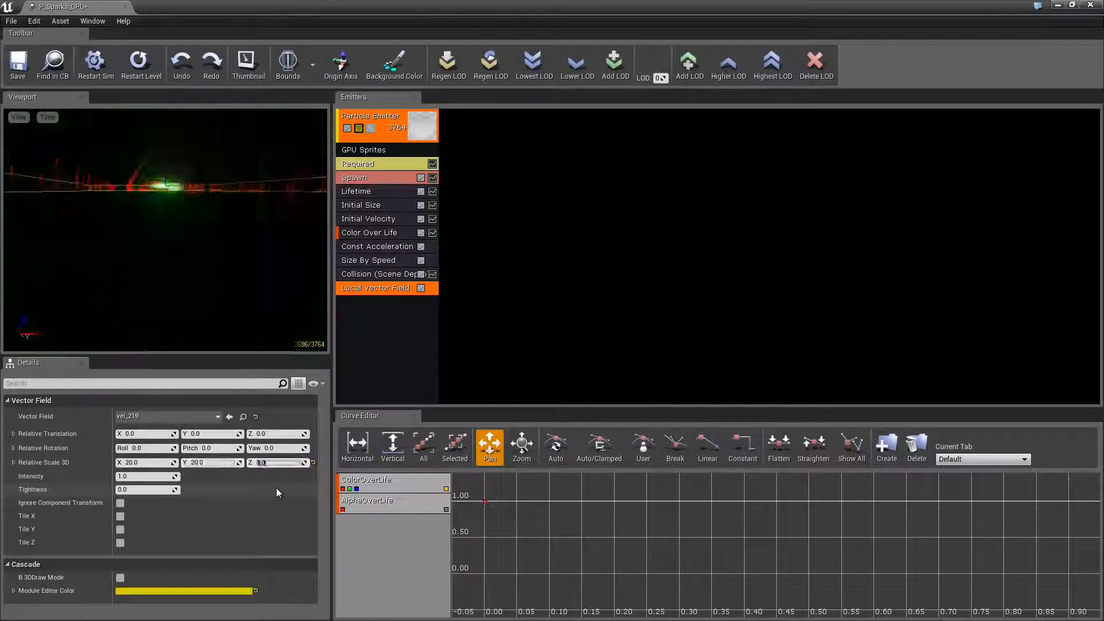
type("20")
key("Return")
right_click_drag(147, 213, 148, 213)
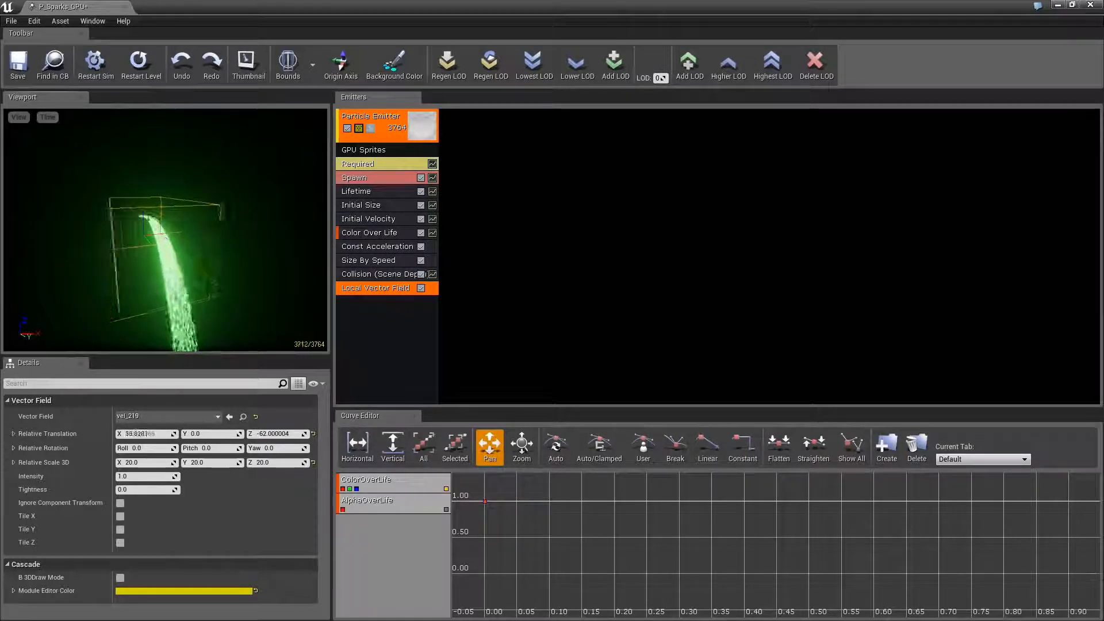
right_click_drag(148, 213, 198, 213)
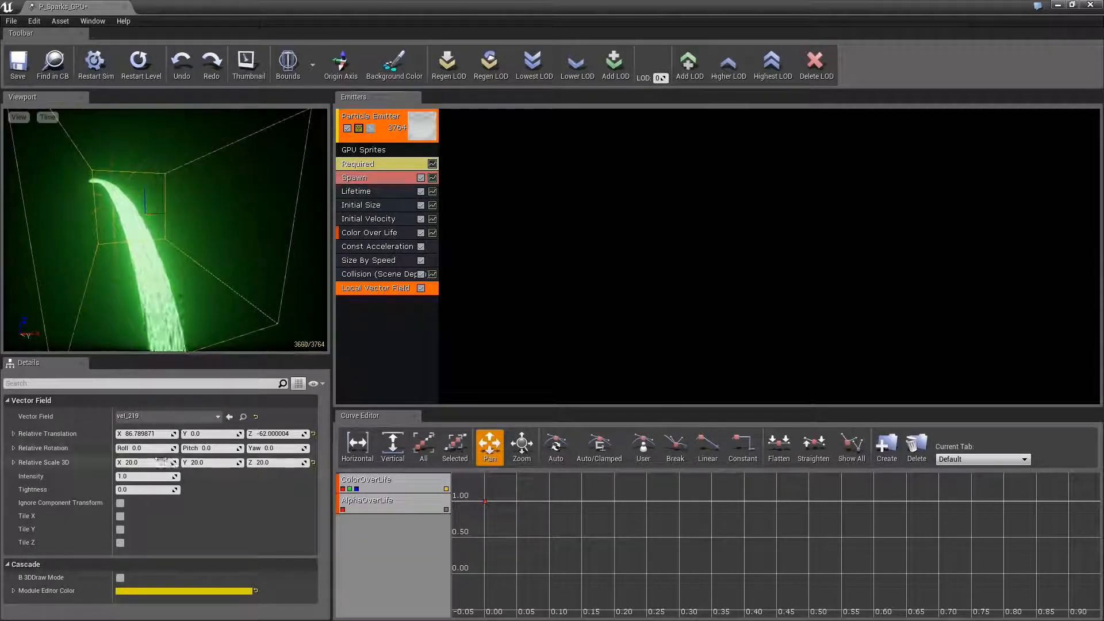
- Raise the local vector field's Intensity to about 18.52 and set its Tightness to 0.5
left_click_drag(138, 478, 139, 491)
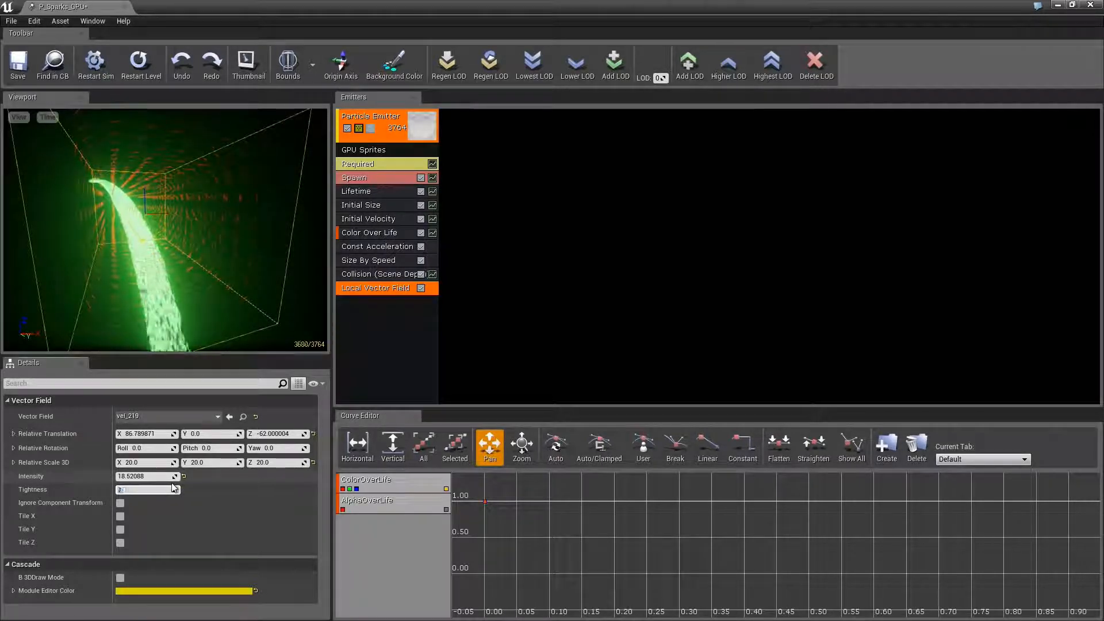
type(".5")
key("Return")
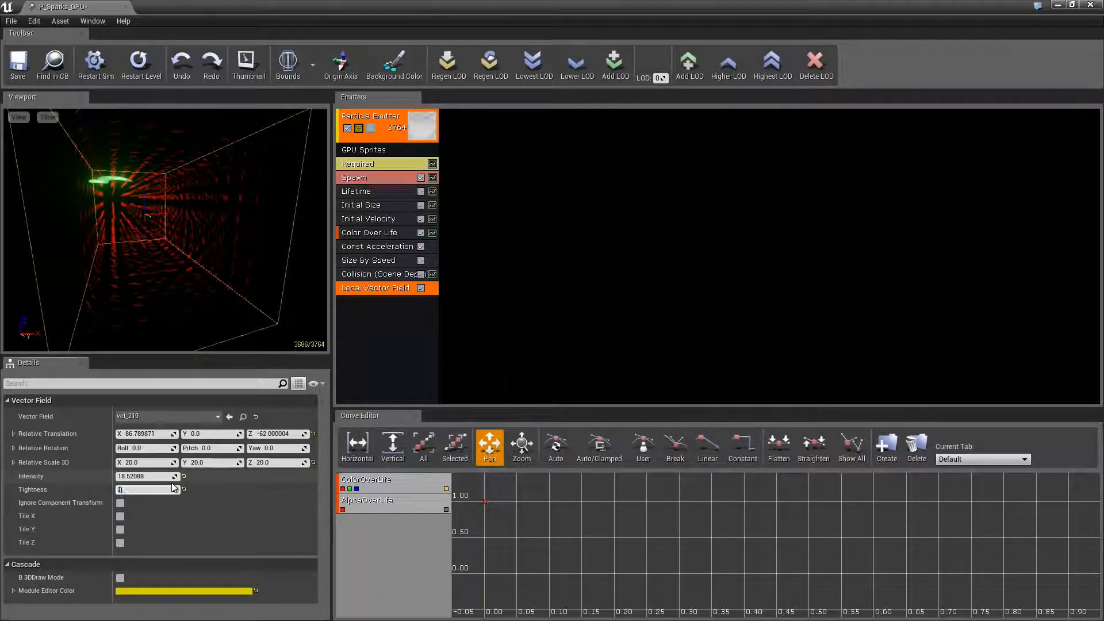
left_click_drag(157, 318, 205, 284)
left_click_drag(133, 250, 180, 279)
- Set the Lifetime module's Min to 5 and Max to 7 and inspect the particles' path through the vector field
left_click(361, 191)
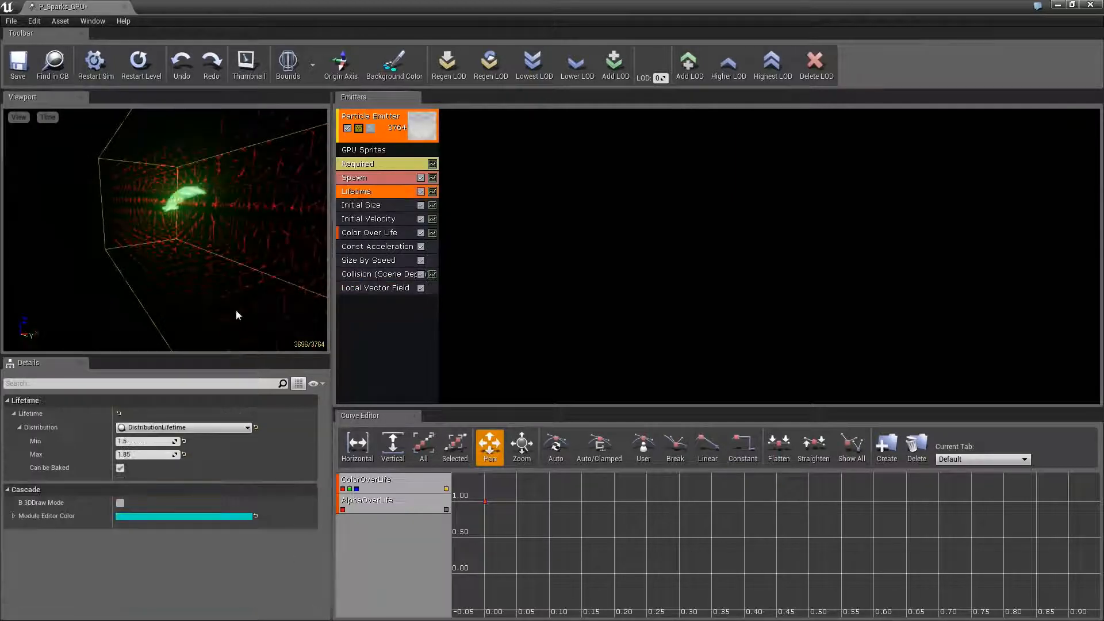
left_click(146, 441)
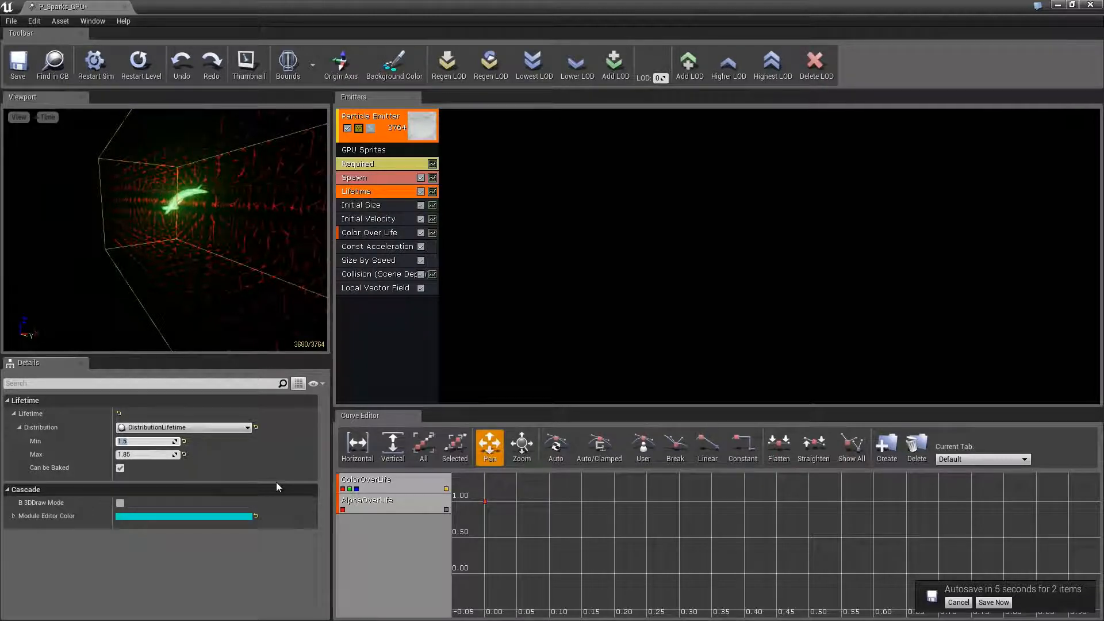
type("5")
key("Tab")
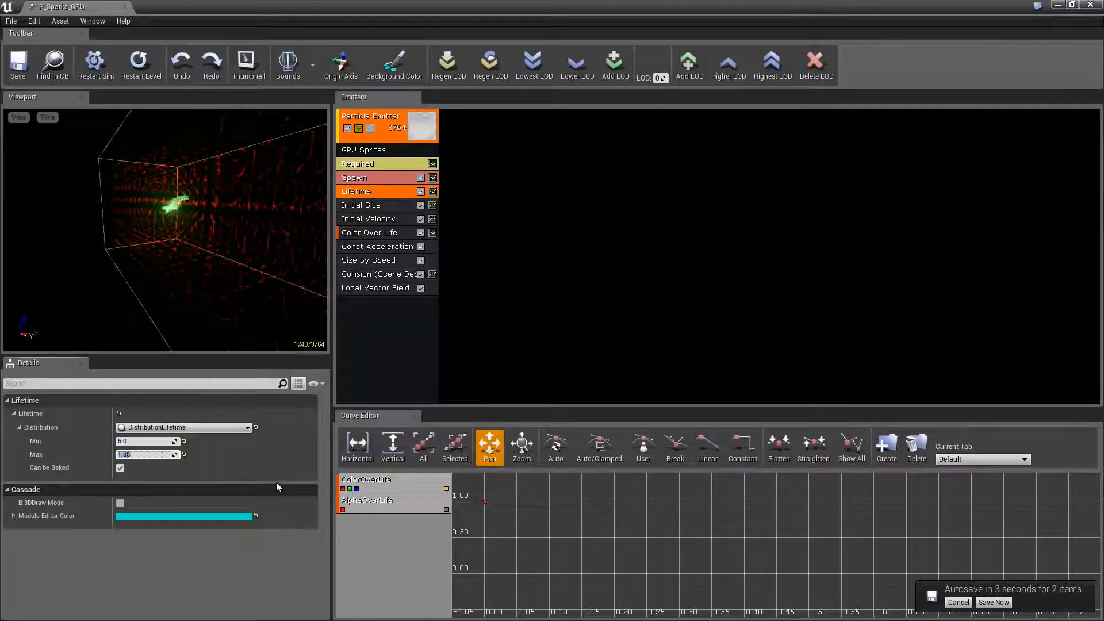
type("7")
key("Return")
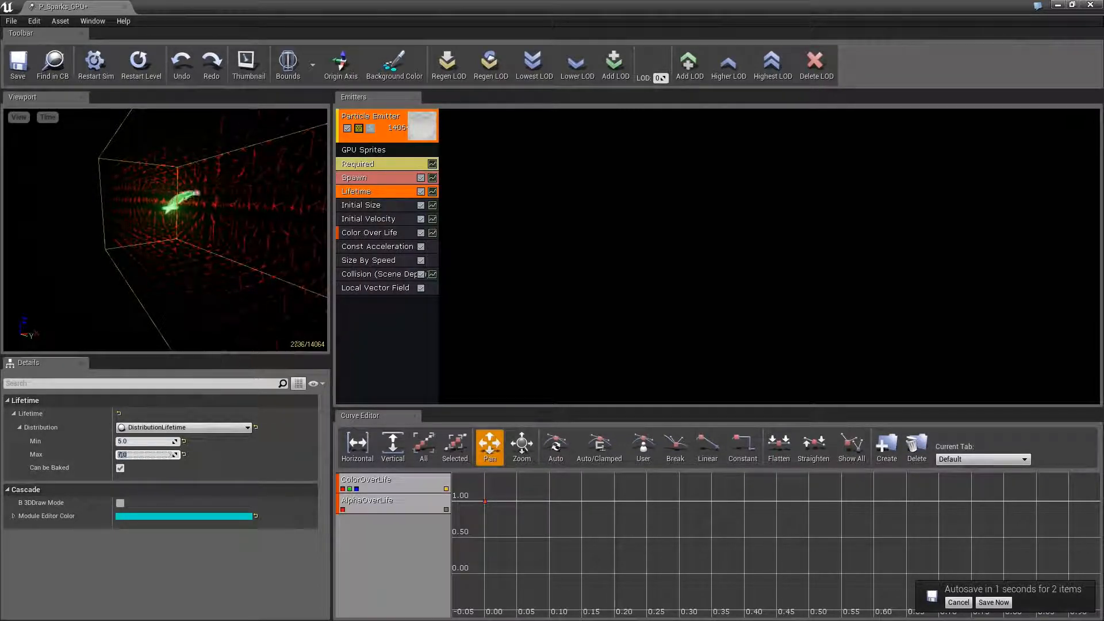
left_click_drag(203, 222, 75, 218)
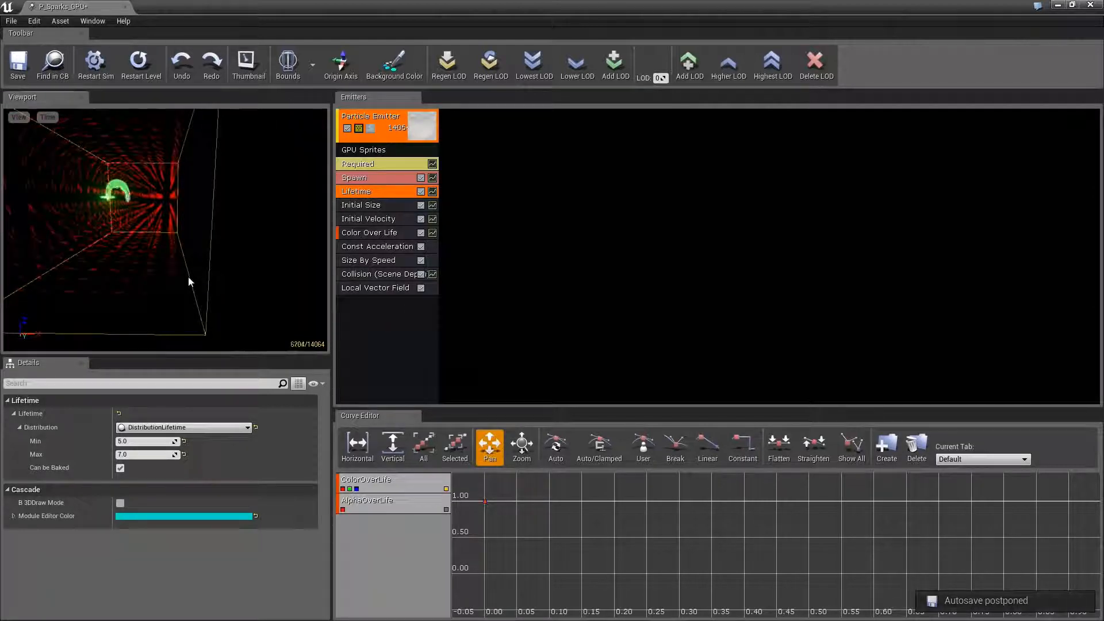
left_click_drag(189, 282, 171, 259)
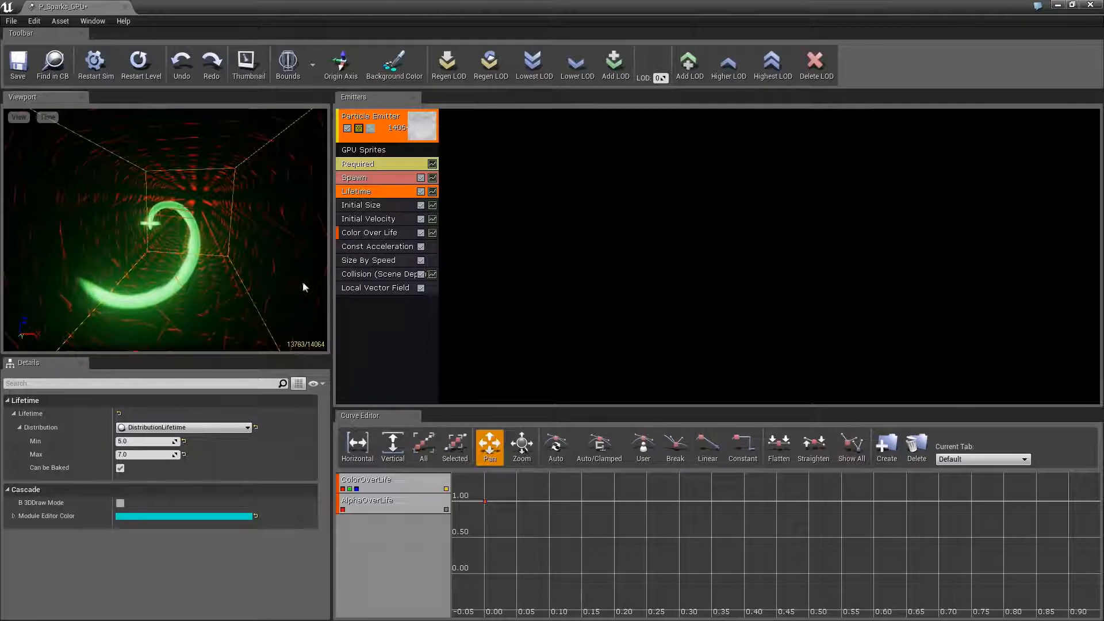
- Set the Size By Speed module's Speed Scale Y to 3 and its Max Scale X to 3
left_click(367, 262)
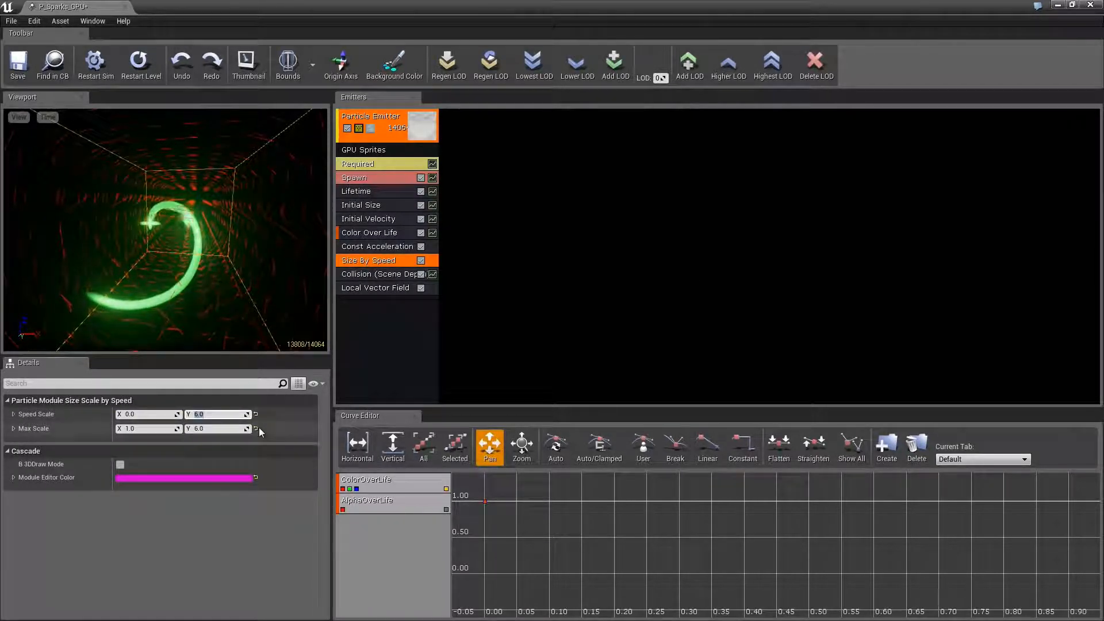
key("Tab")
type("3")
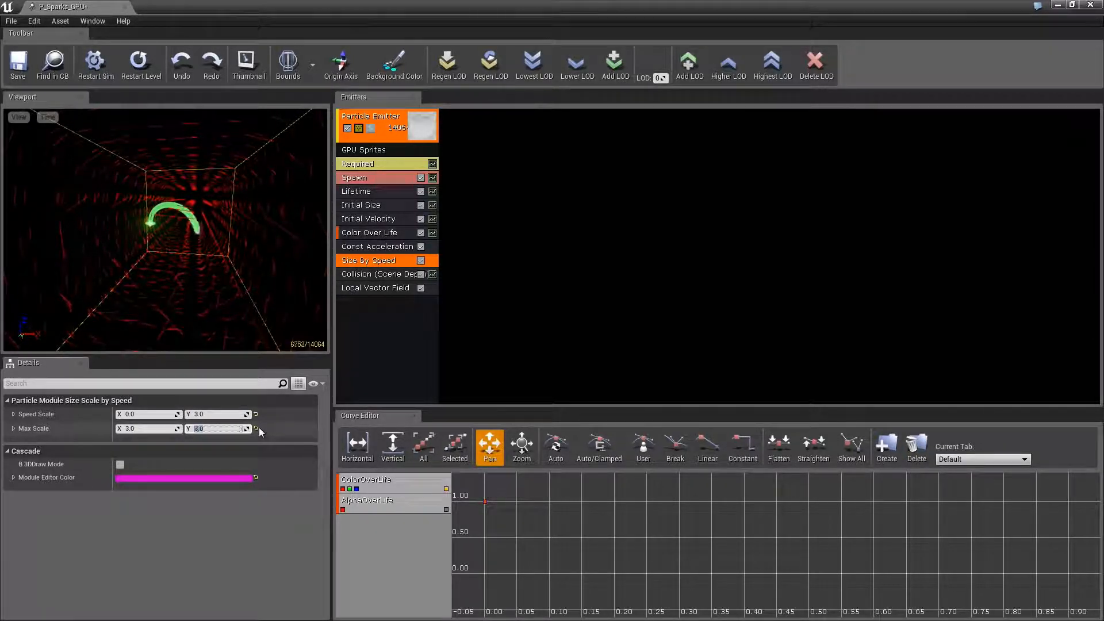
- Raise the local vector field's Intensity to about 128.2 and inspect the particle swirl from several angles
left_click(379, 289)
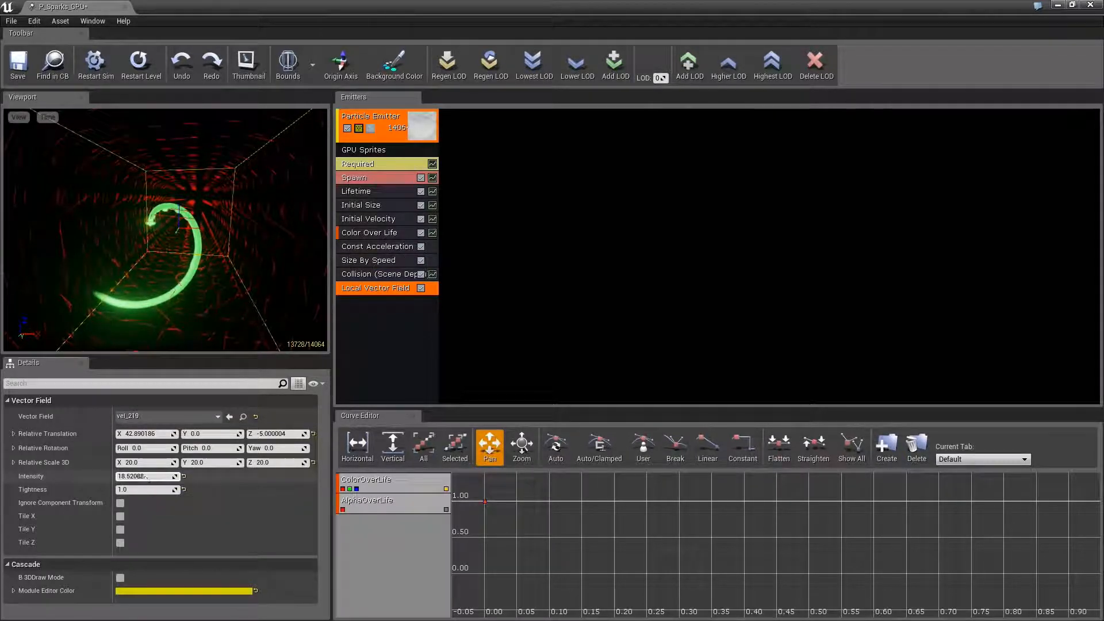
left_click_drag(144, 476, 137, 476)
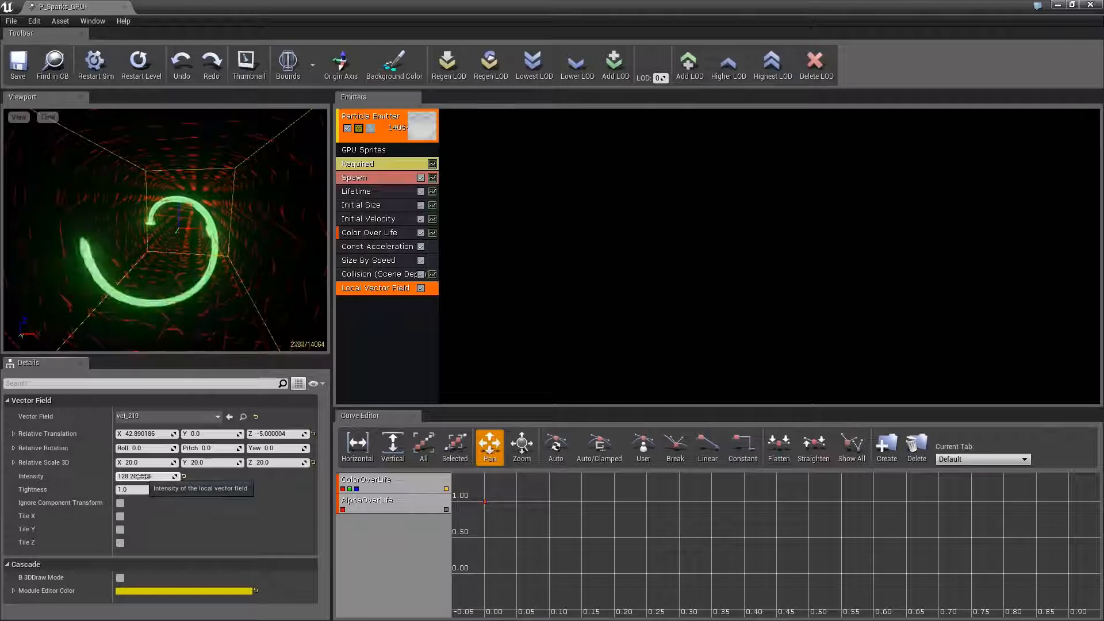
left_click_drag(189, 241, 374, 243)
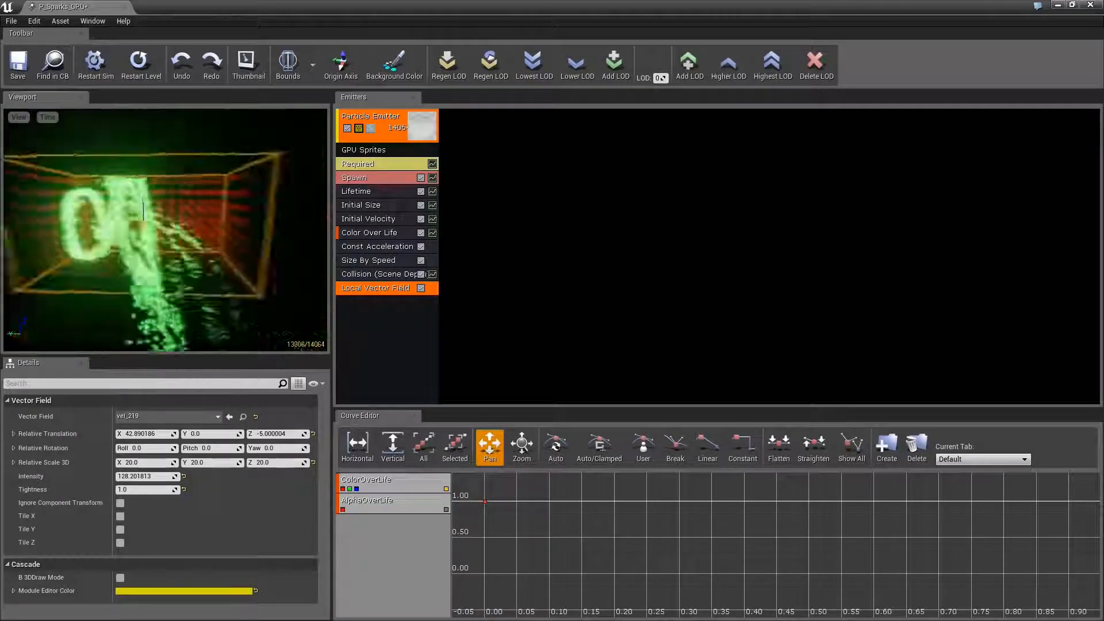
left_click_drag(167, 221, 233, 227)
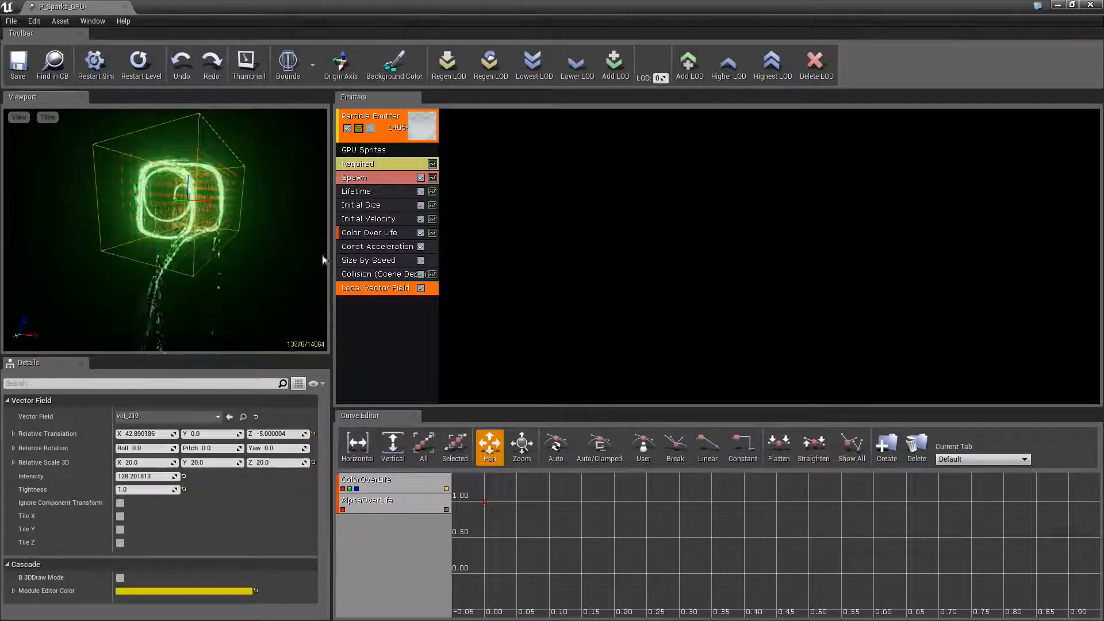
- Enlarge the local vector field by setting its Relative Scale 3D to 30 on all axes
left_click(149, 463)
type("30")
key("Tab")
type("30")
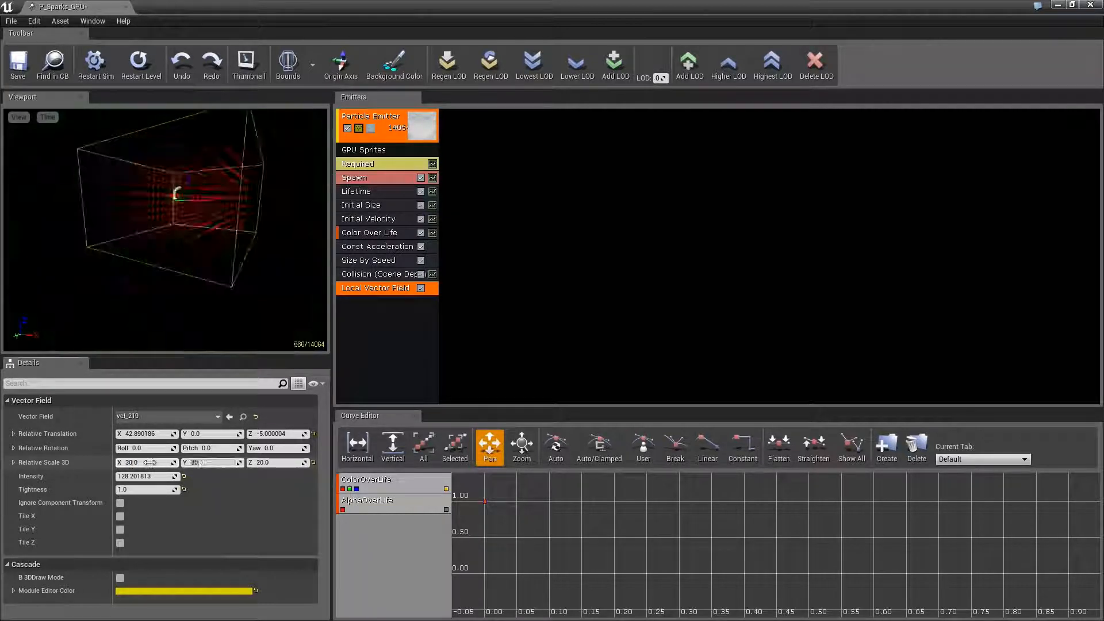
key("Tab")
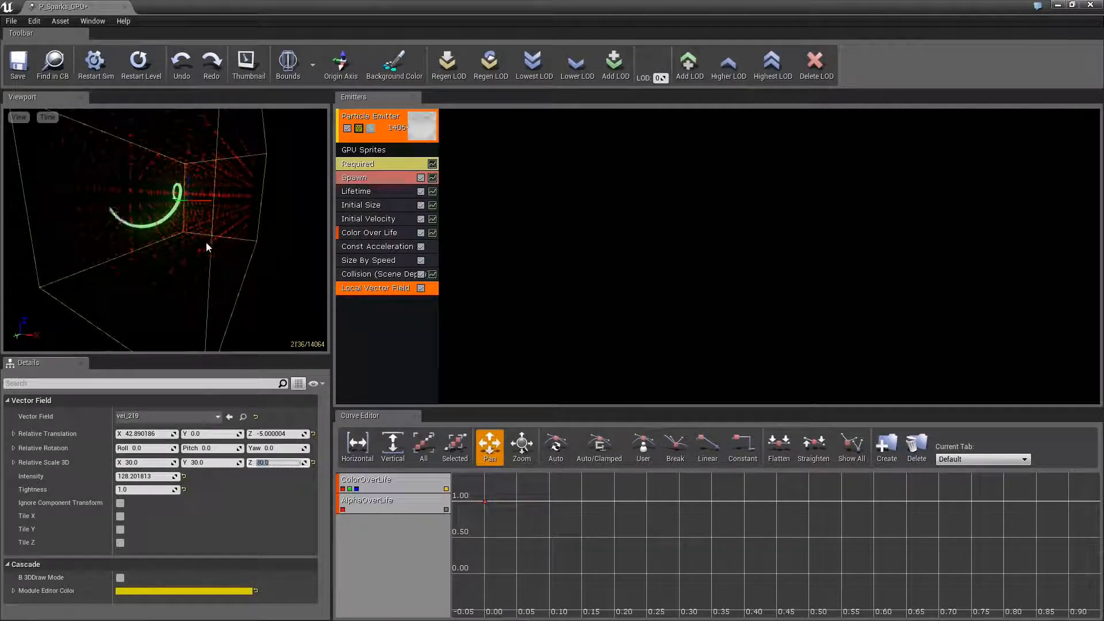
- Inspect the enlarged vector field's swirl from several angles and add a VF Rotation Rate module to the GPU emitter
left_click_drag(208, 247, 124, 250)
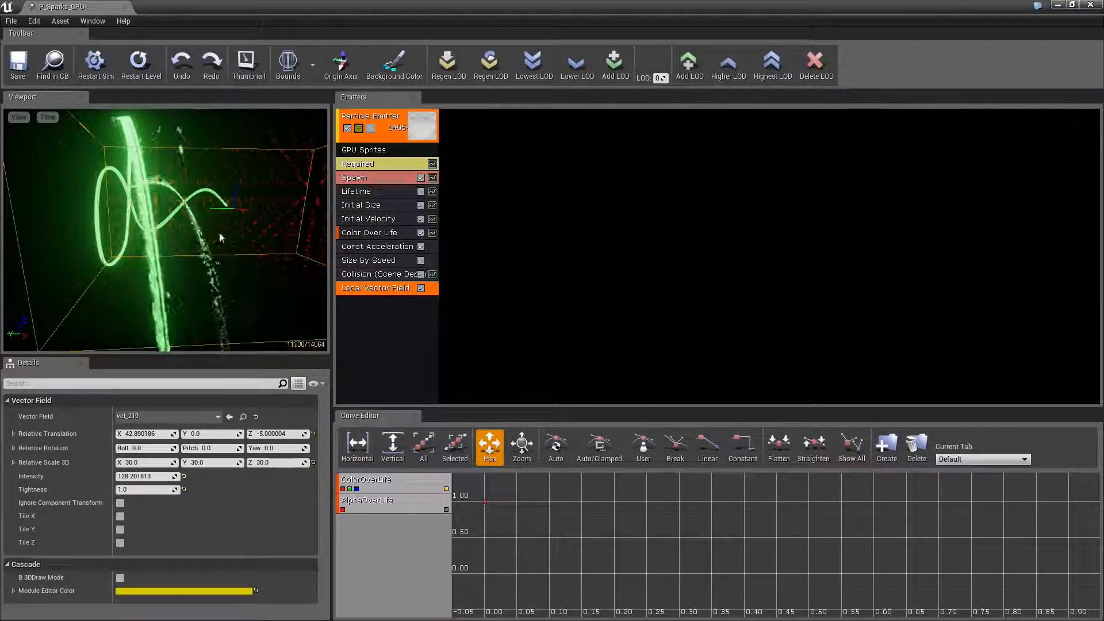
left_click_drag(218, 232, 208, 190)
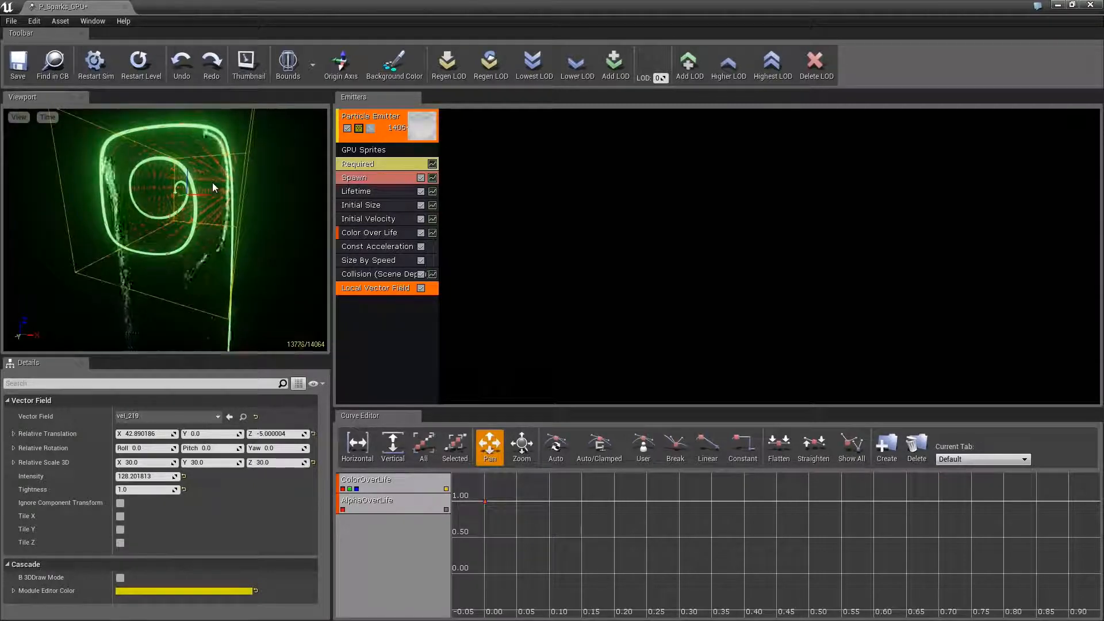
right_click(356, 308)
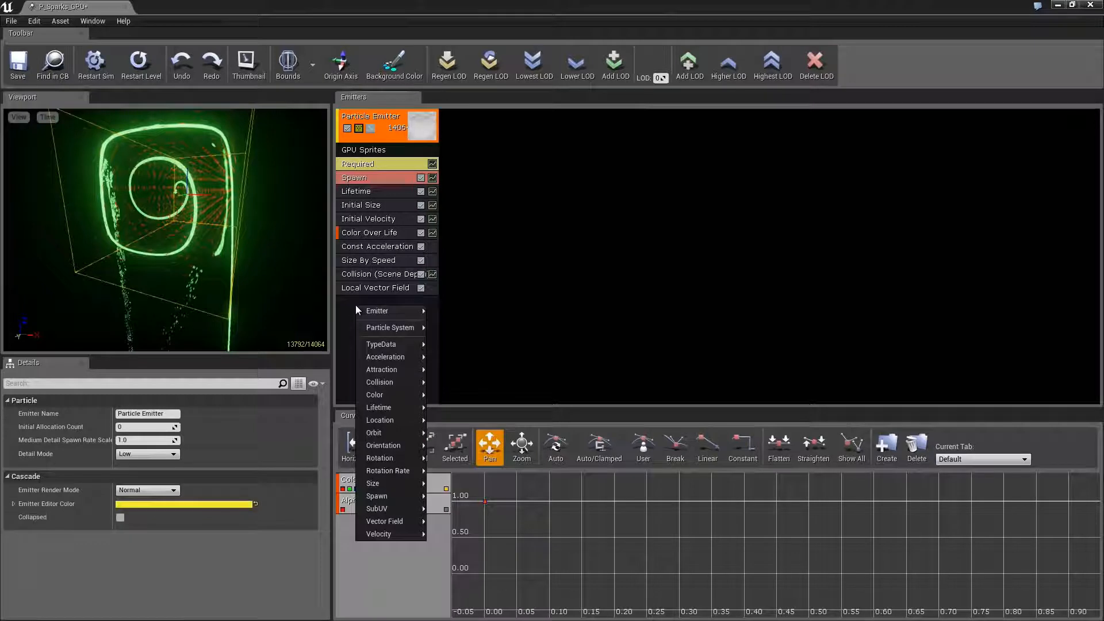
mouse_move(389, 526)
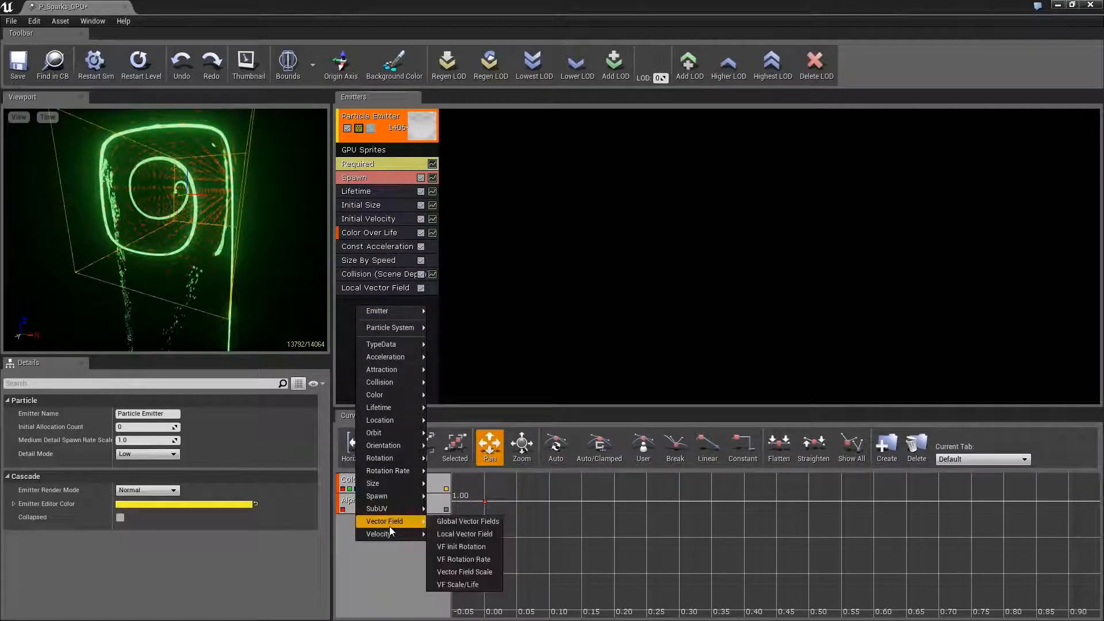
left_click(491, 559)
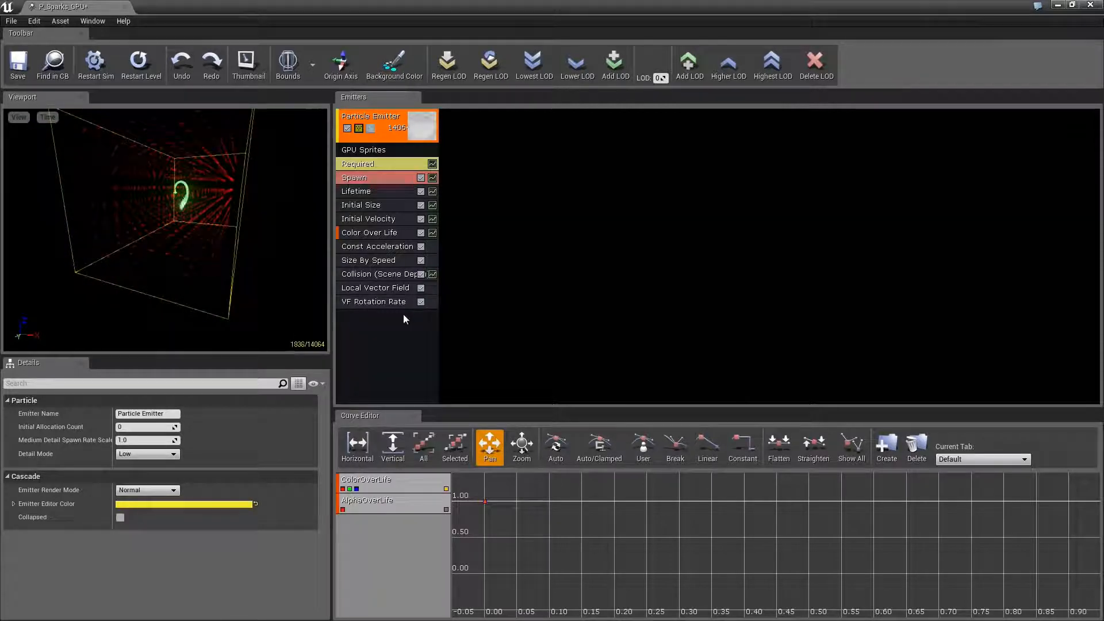
- Set the VF Rotation Rate module's Rotation Rate to X 0.1, Y 0.15 and Z 0.07
left_click(388, 302)
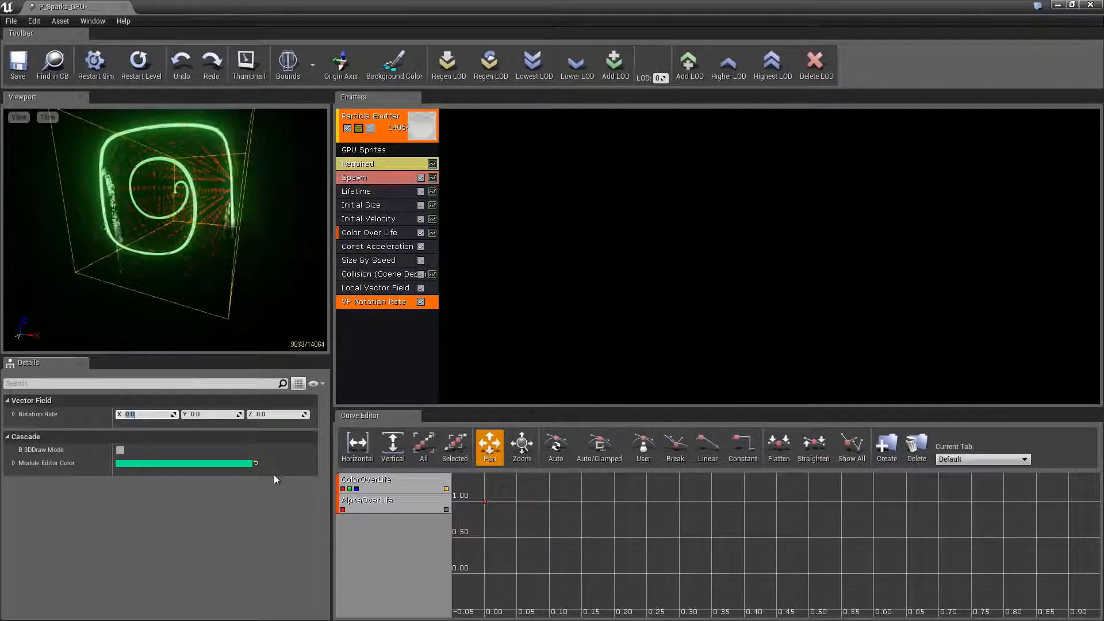
type(".1")
key("Tab")
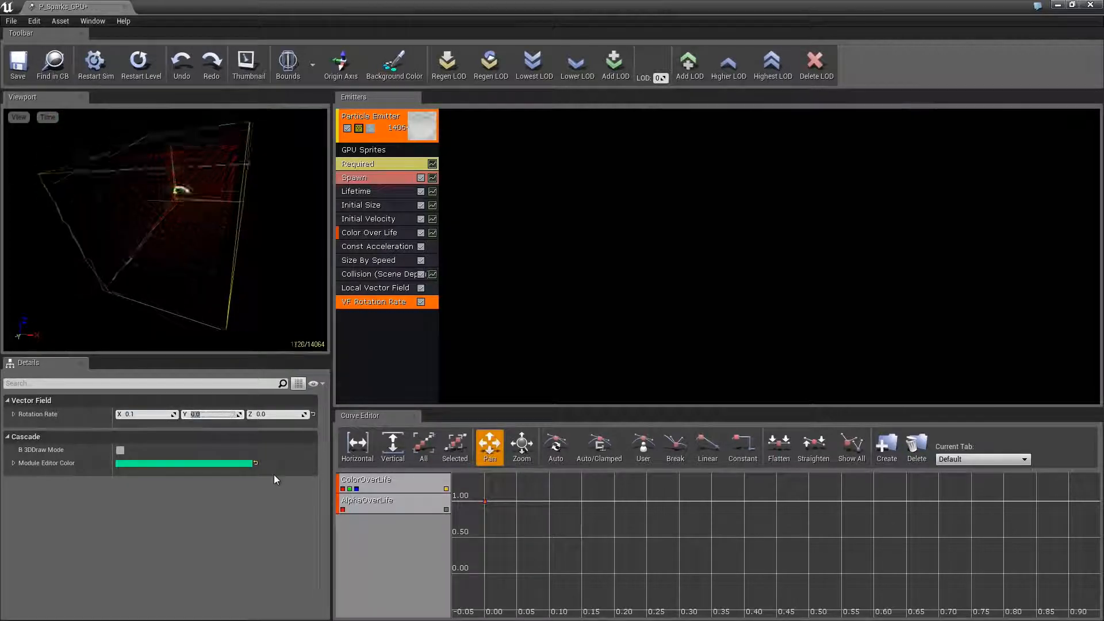
type(".15")
key("Tab")
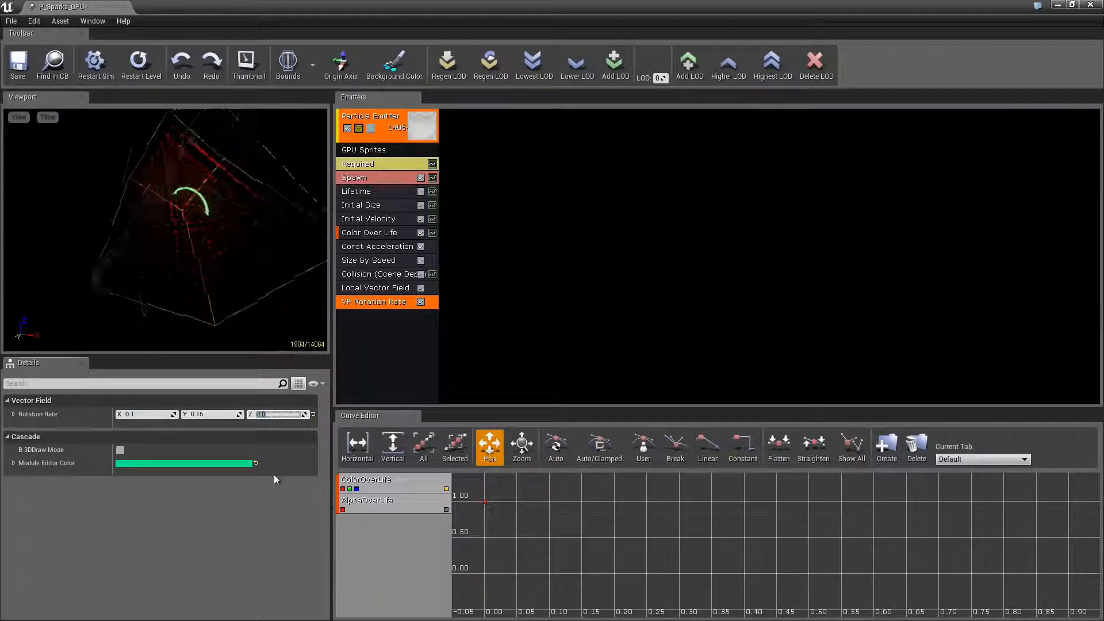
type(".07")
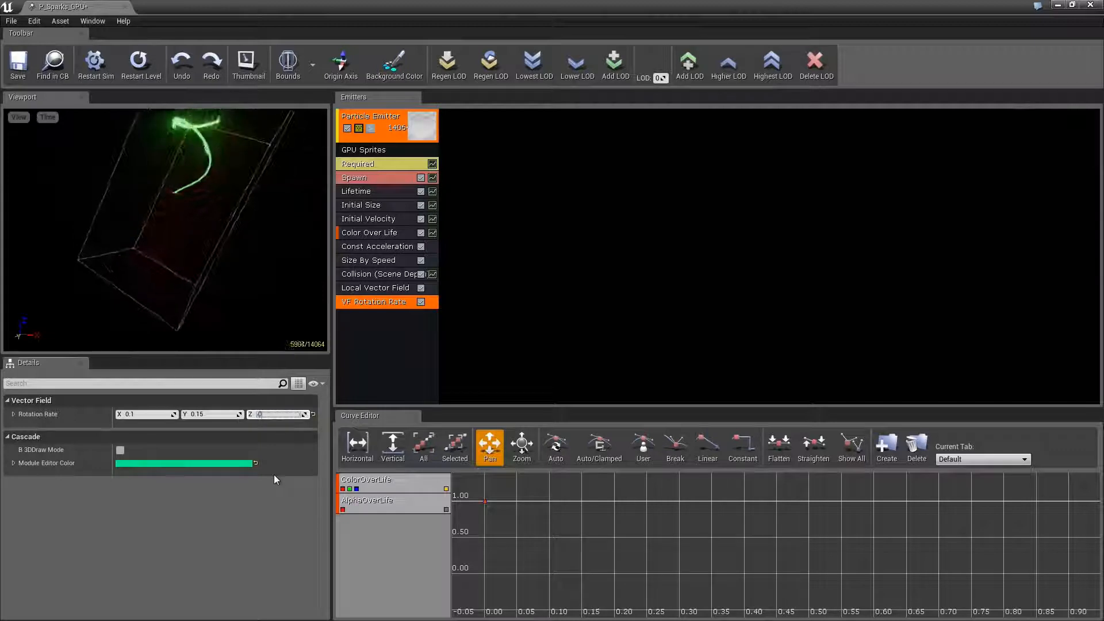
key("Return")
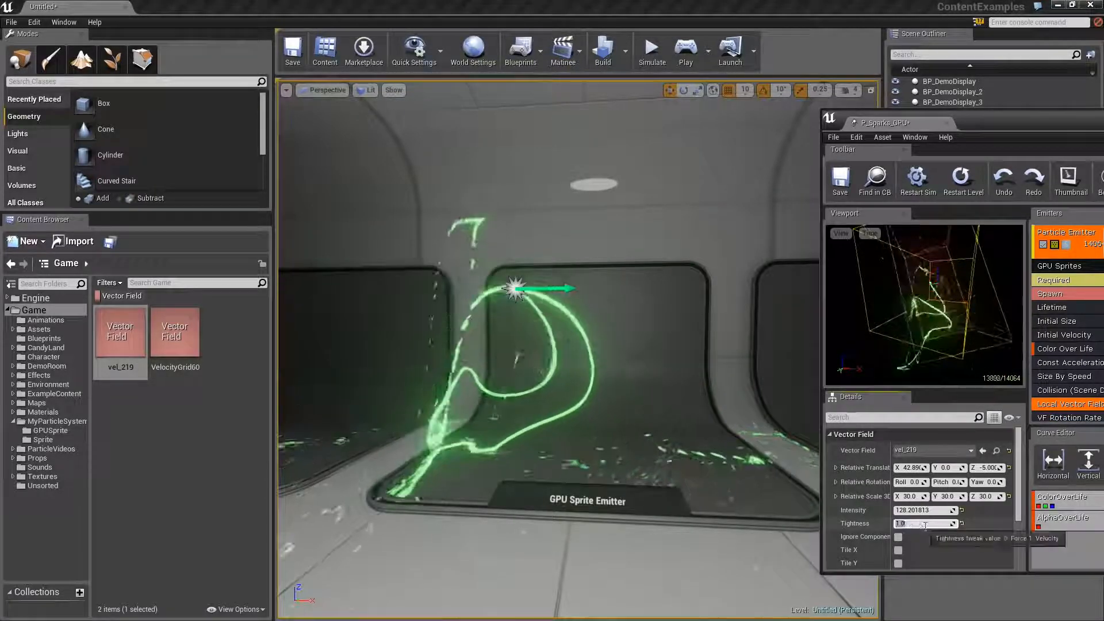
- Set the local vector field's Tightness to 0.4 and reposition the P_Sparks_GPU emitter lower in its level display bay
type("0.4")
key("Return")
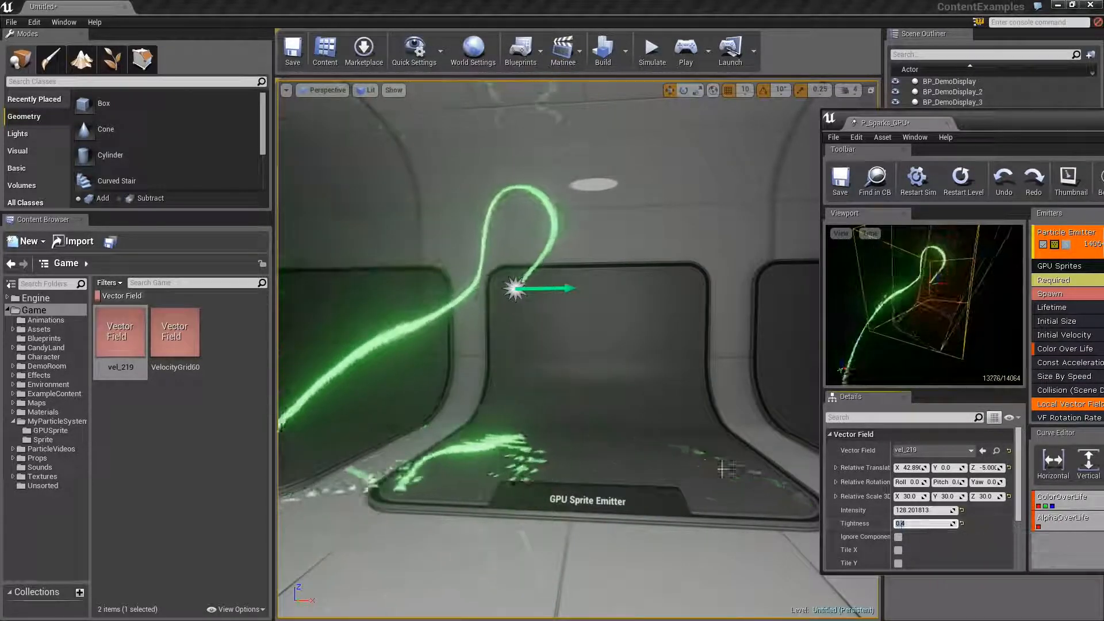
left_click(528, 276)
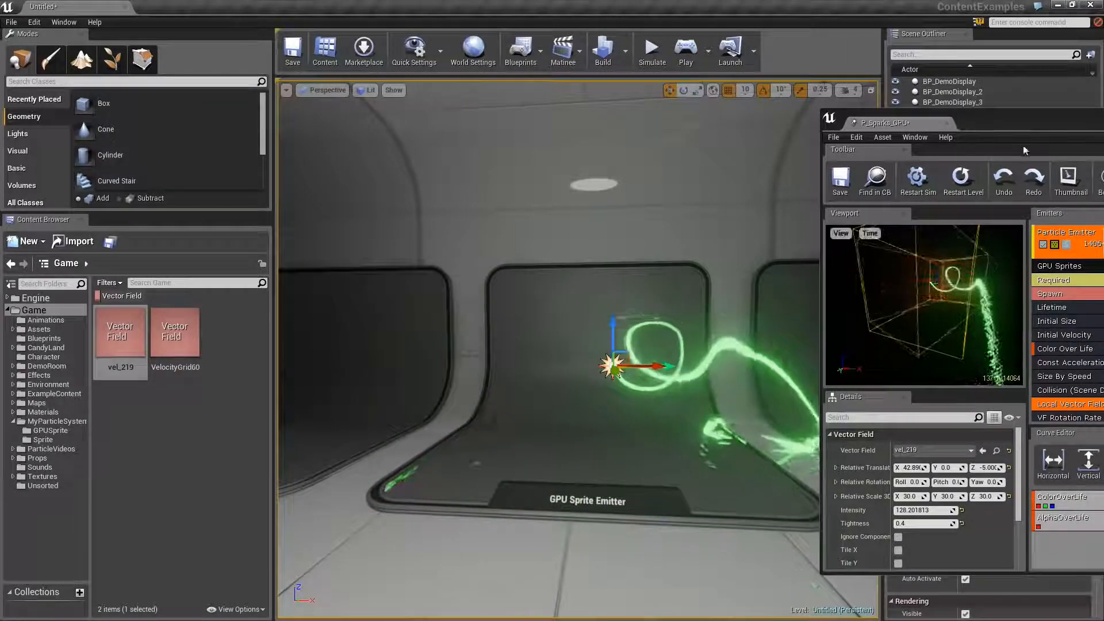
- Examine the rotating particle swirl around the GPU Sprite Emitter display in the level from several angles
left_click_drag(1029, 124, 845, 103)
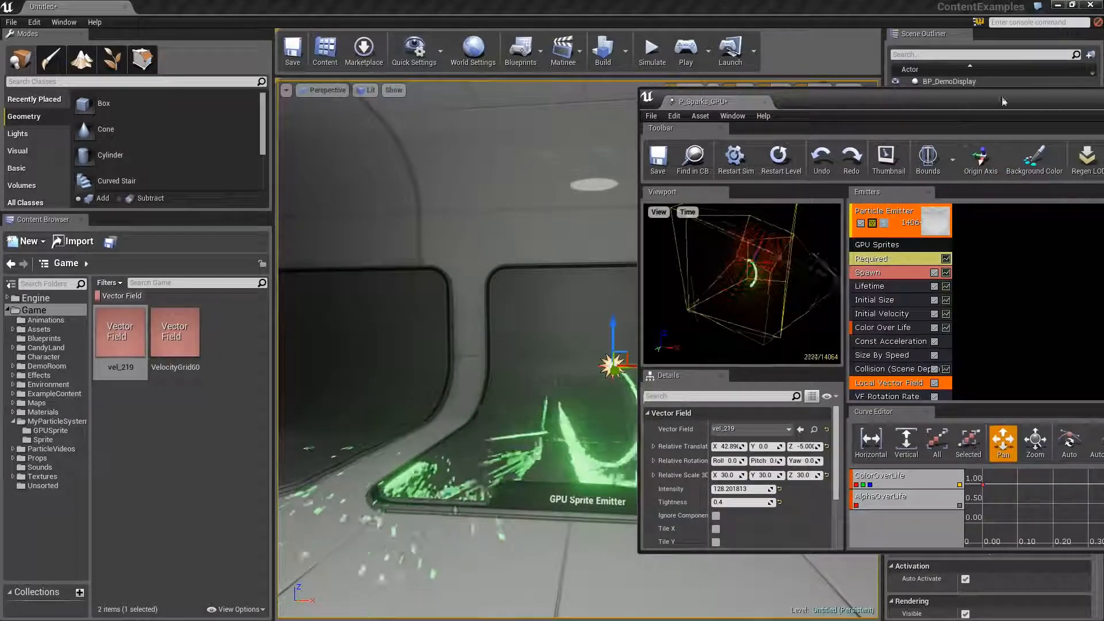
left_click_drag(908, 96, 1103, 116)
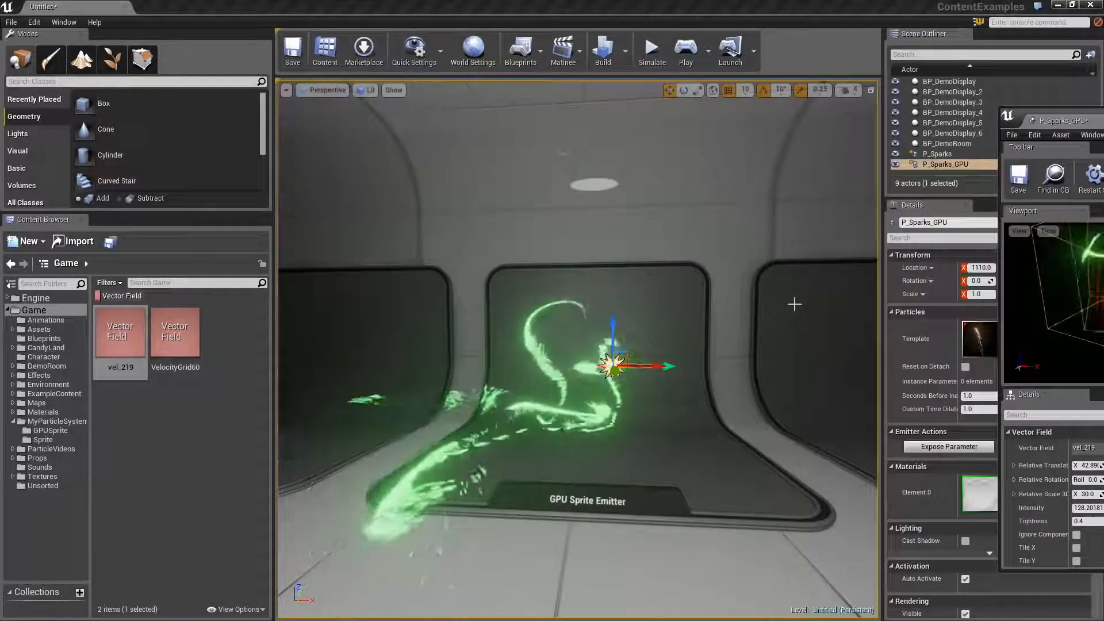
right_click_drag(575, 317, 644, 317)
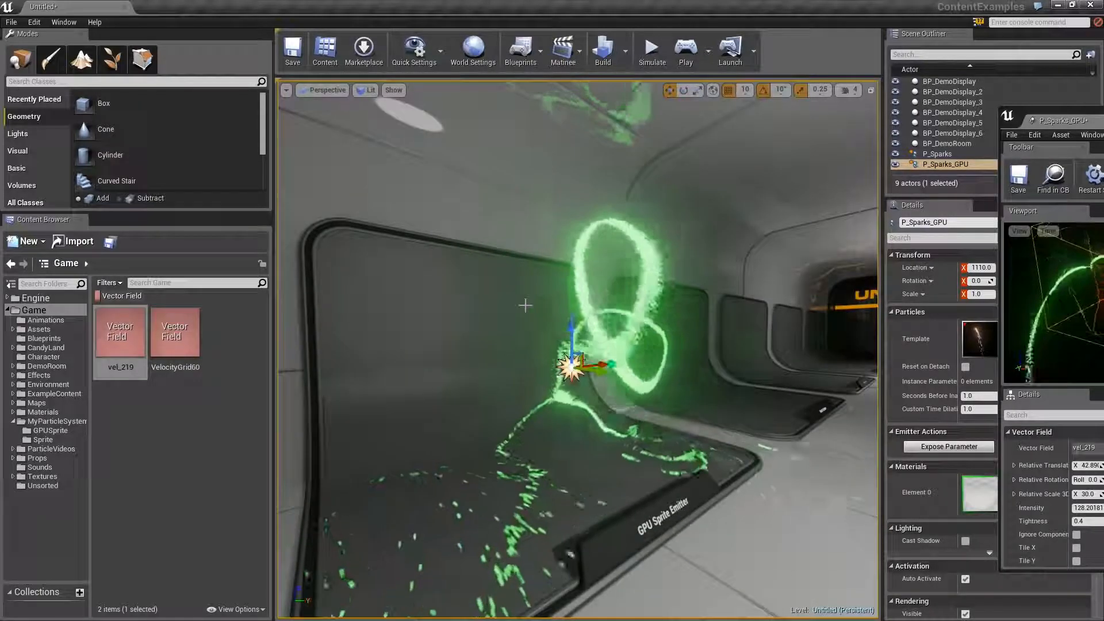
right_click_drag(528, 304, 414, 306)
right_click_drag(685, 378, 669, 377)
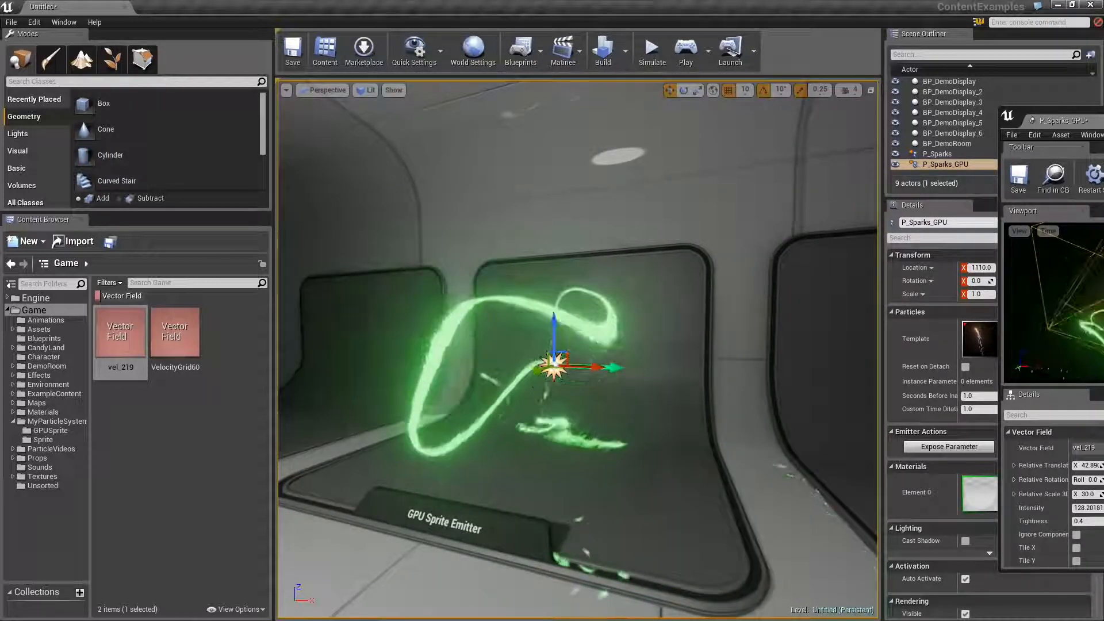
- Set the local vector field's Intensity to 80 and Tightness to 0.2, and raise the Intensity to 100
left_click_drag(1052, 115, 589, 115)
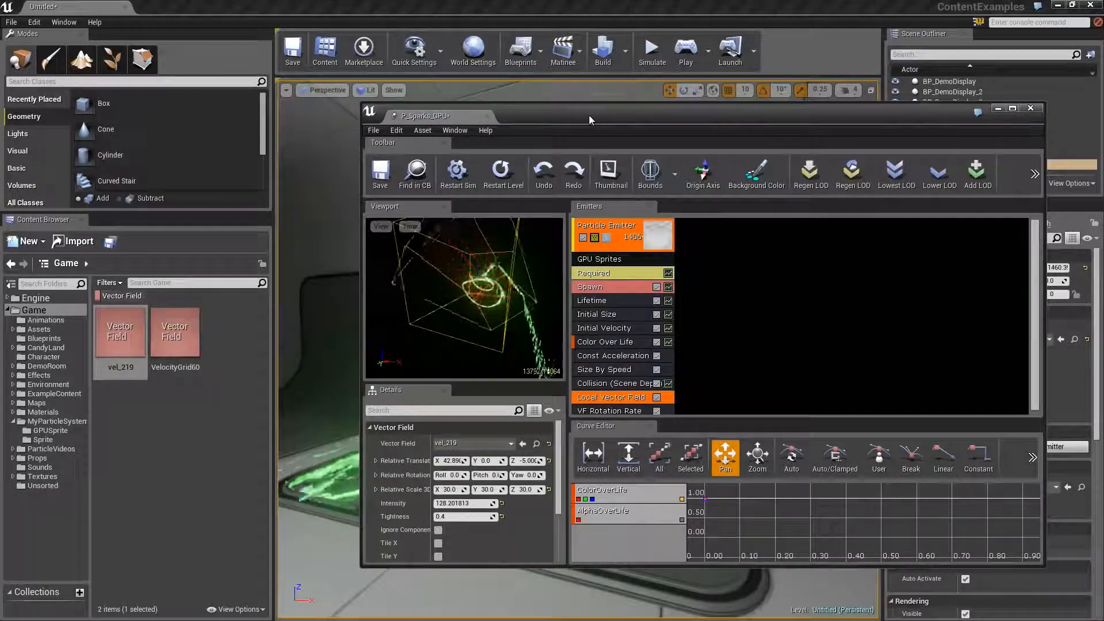
left_click(463, 504)
type("80")
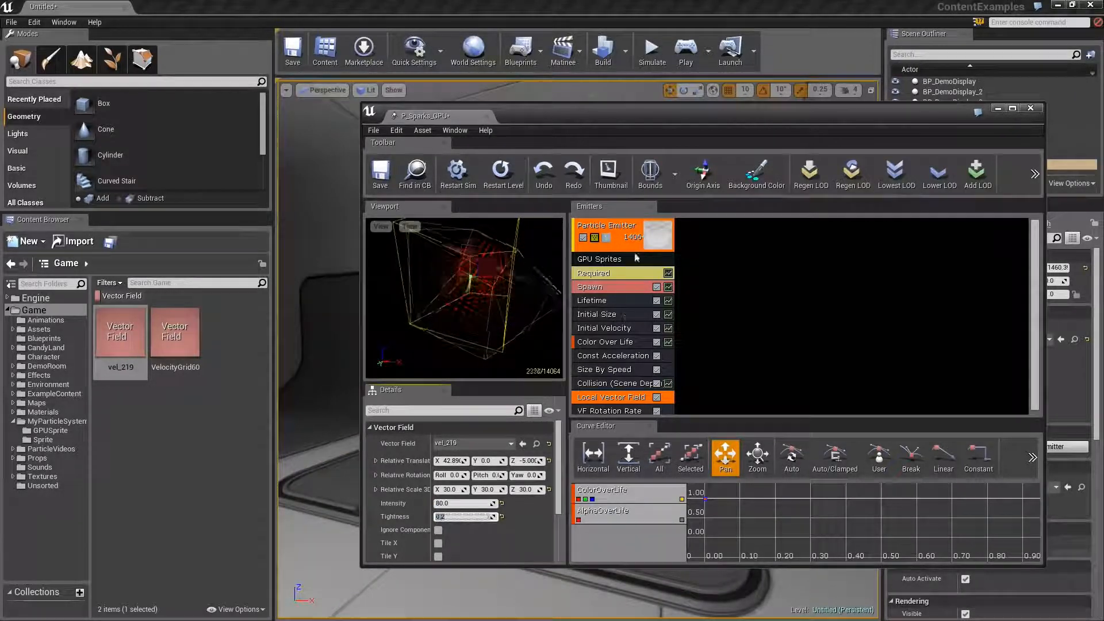
left_click_drag(577, 133, 1103, 160)
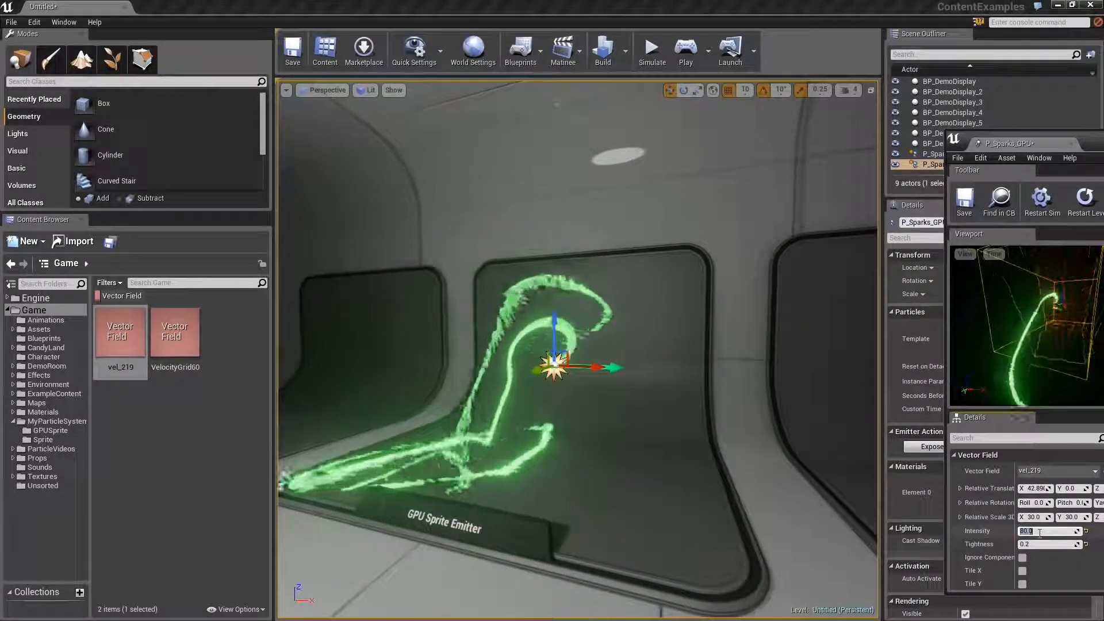
type("100")
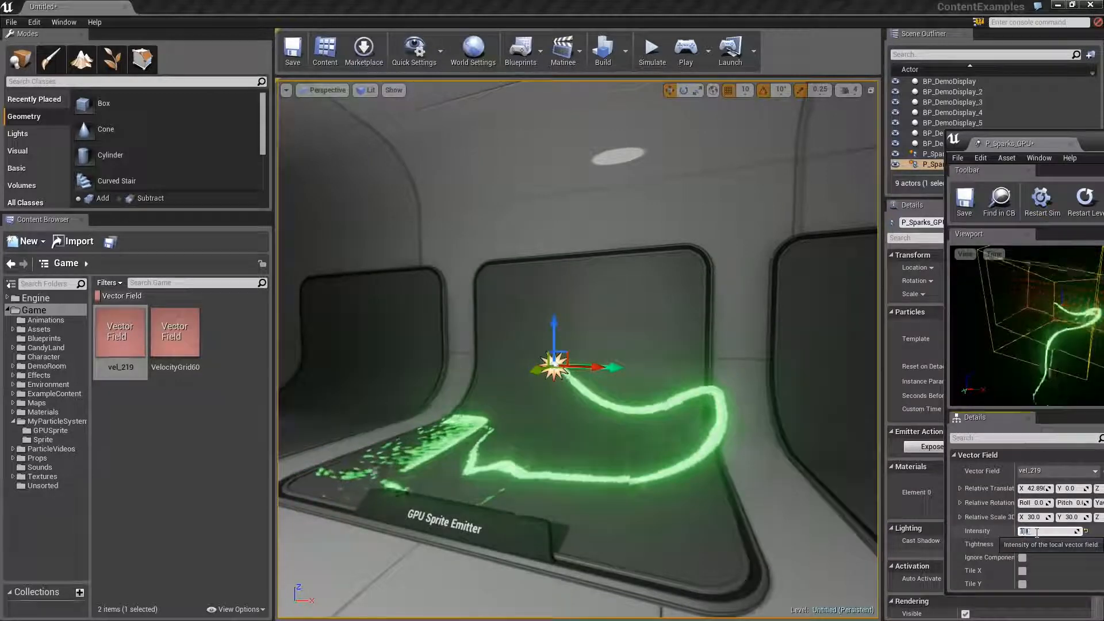
key("Return")
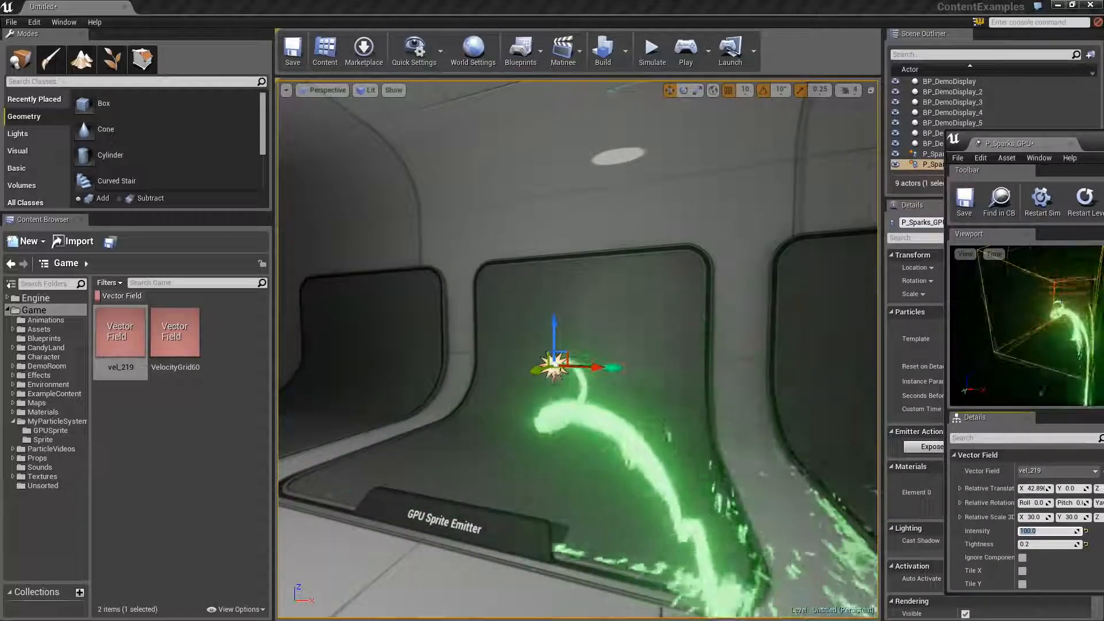
- Raise the P_Sparks_GPU emitter slightly in the level and maximize its particle editor window
left_click_drag(555, 326, 555, 301)
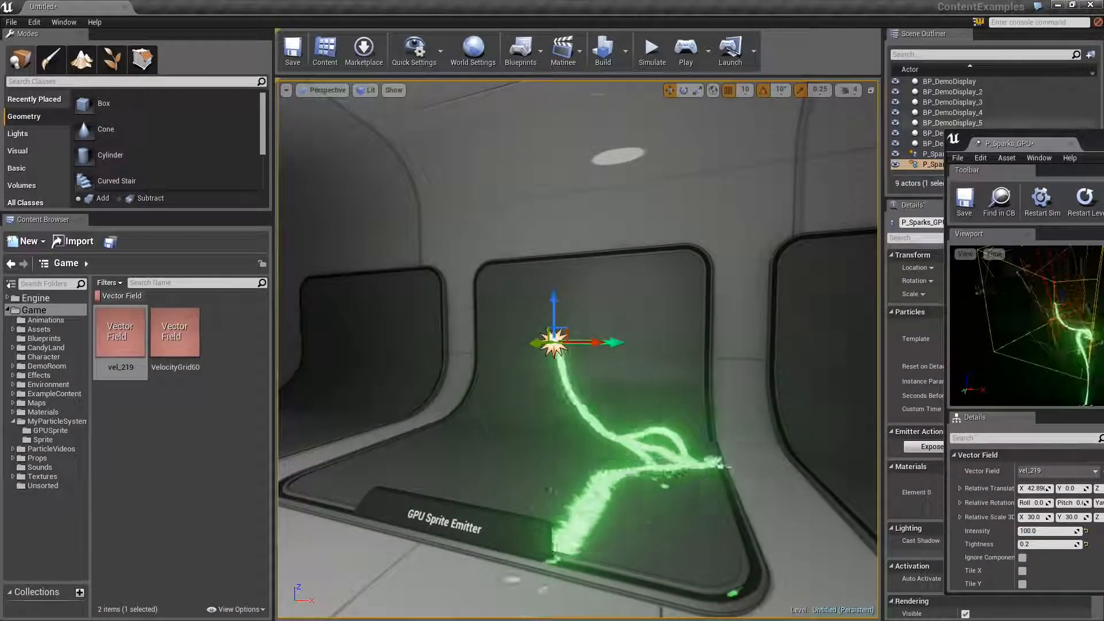
left_click_drag(1103, 137, 508, 62)
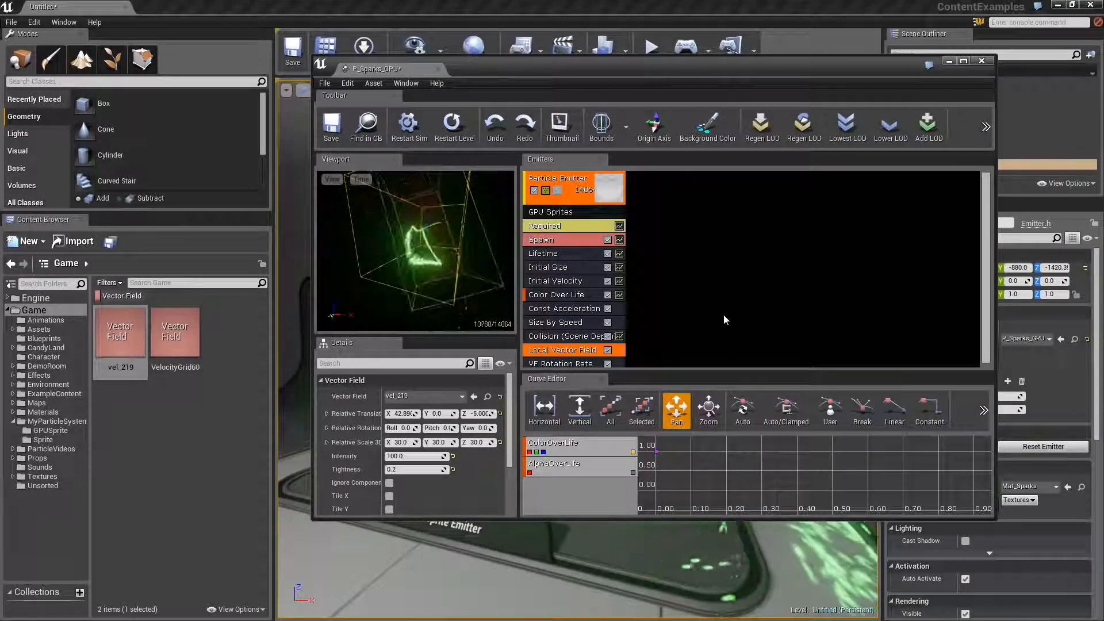
double_click(598, 65)
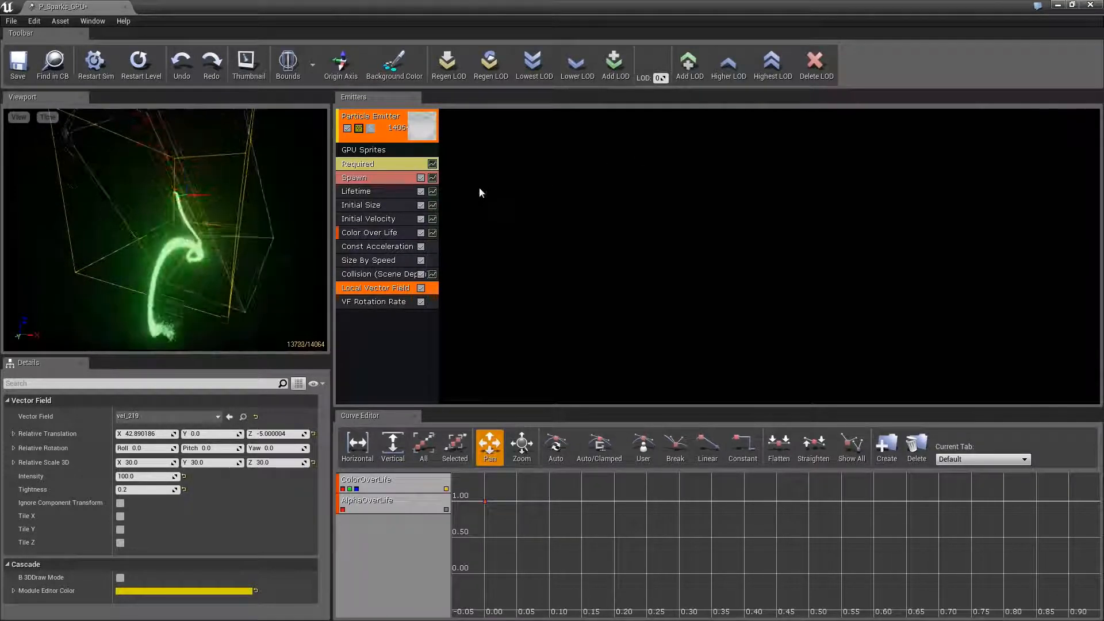
- Set the particle system's fixed relative bounding box from the current particles and show the bounds in the preview
left_click(381, 140)
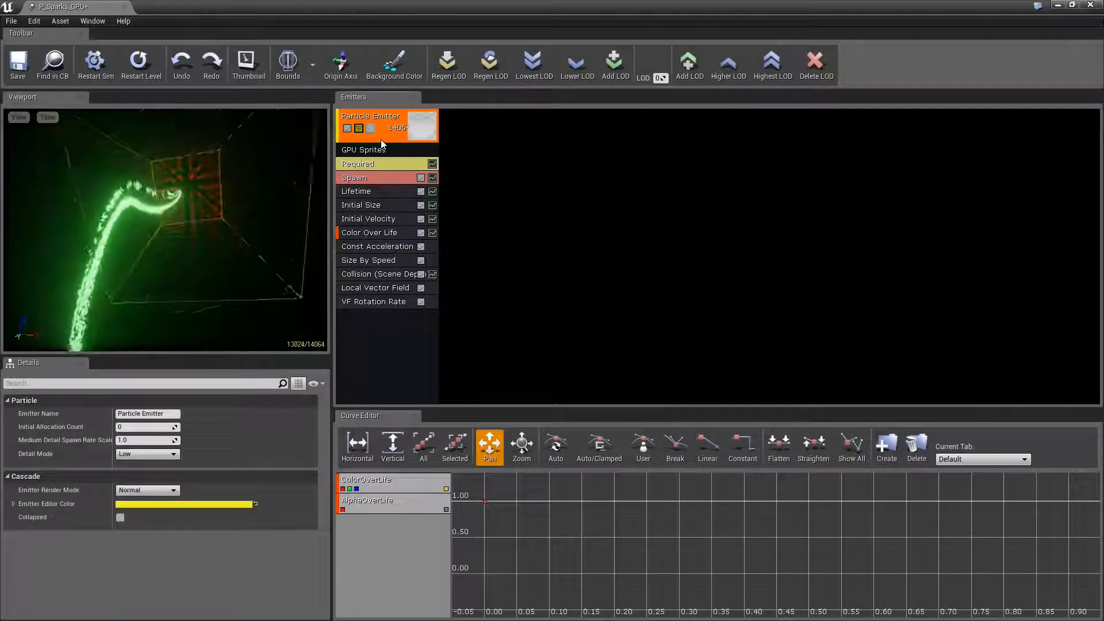
left_click(499, 171)
left_click(405, 165)
scroll(256, 448, "down", 2)
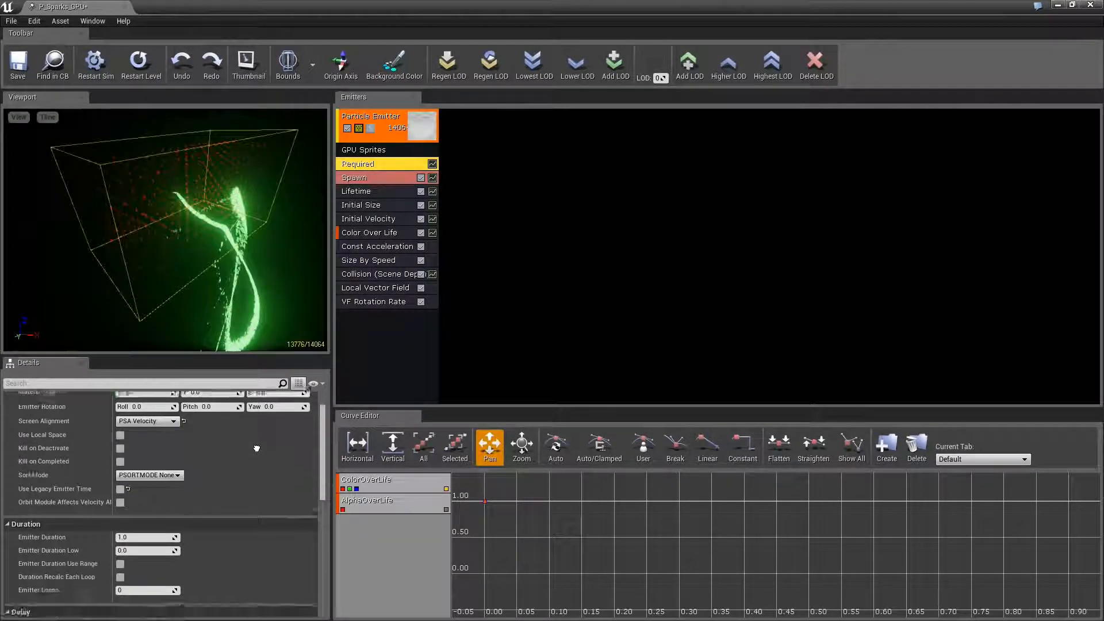
scroll(256, 448, "down", 10)
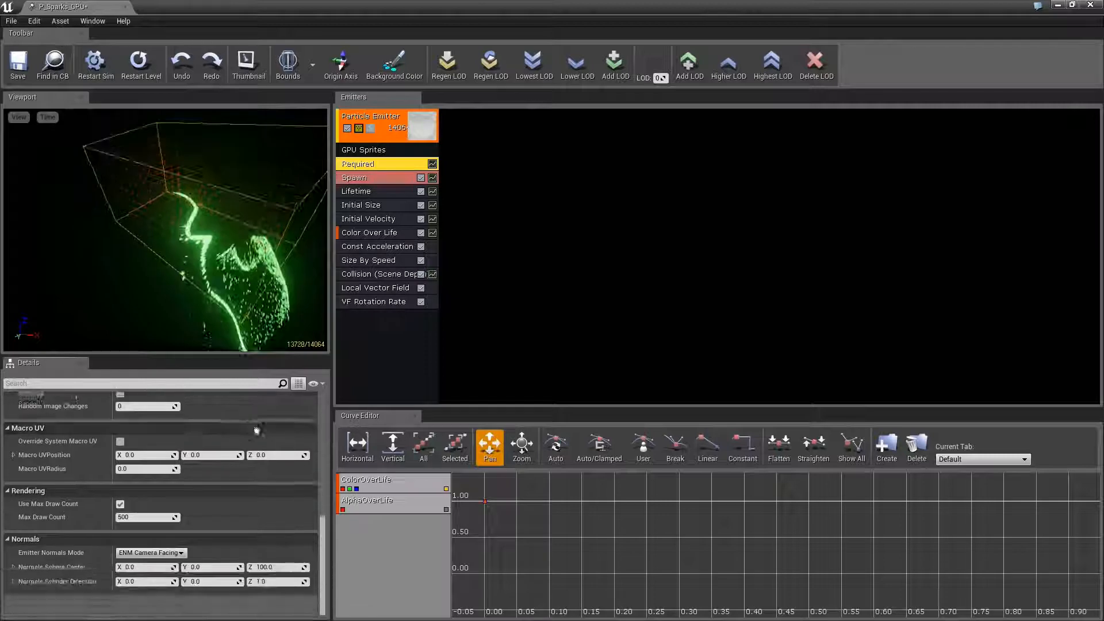
left_click(557, 226)
scroll(276, 476, "up", 5)
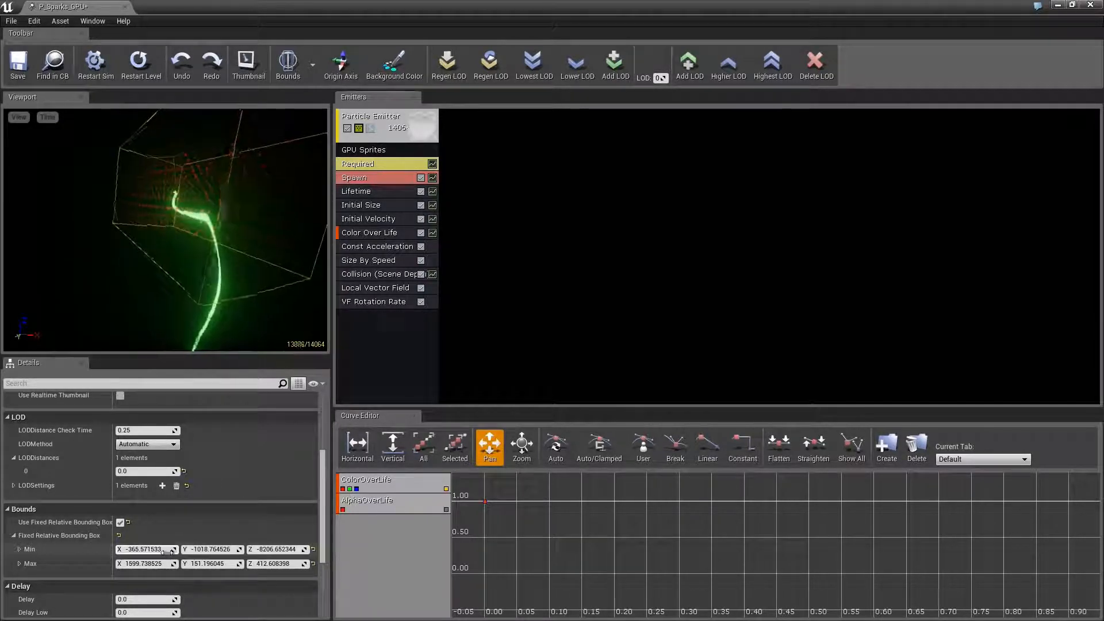
left_click(314, 72)
left_click(344, 90)
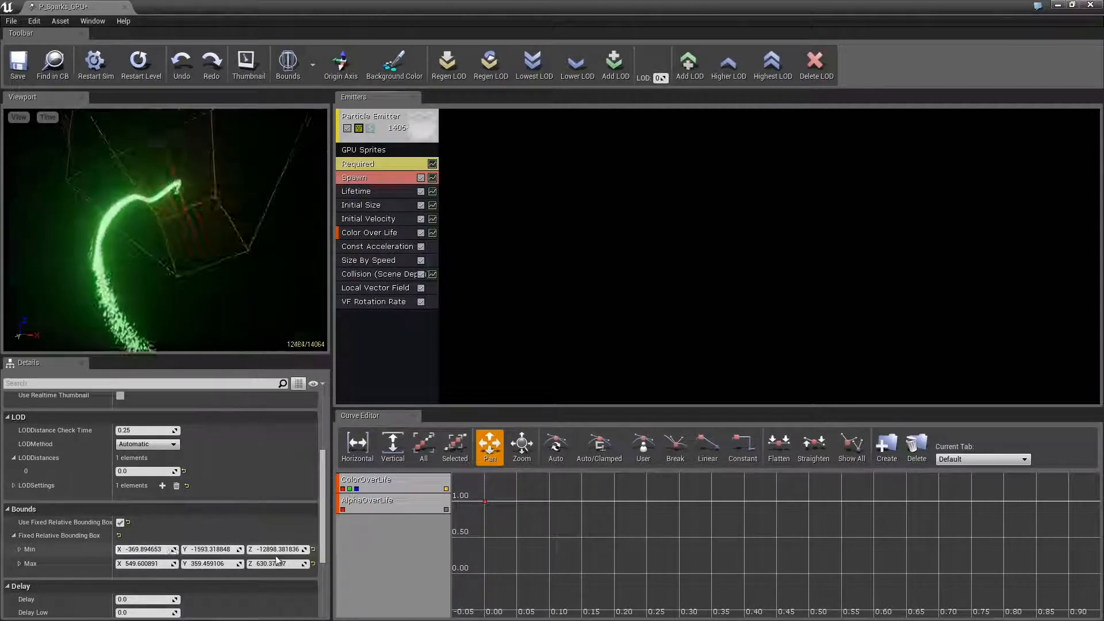
left_click(299, 68)
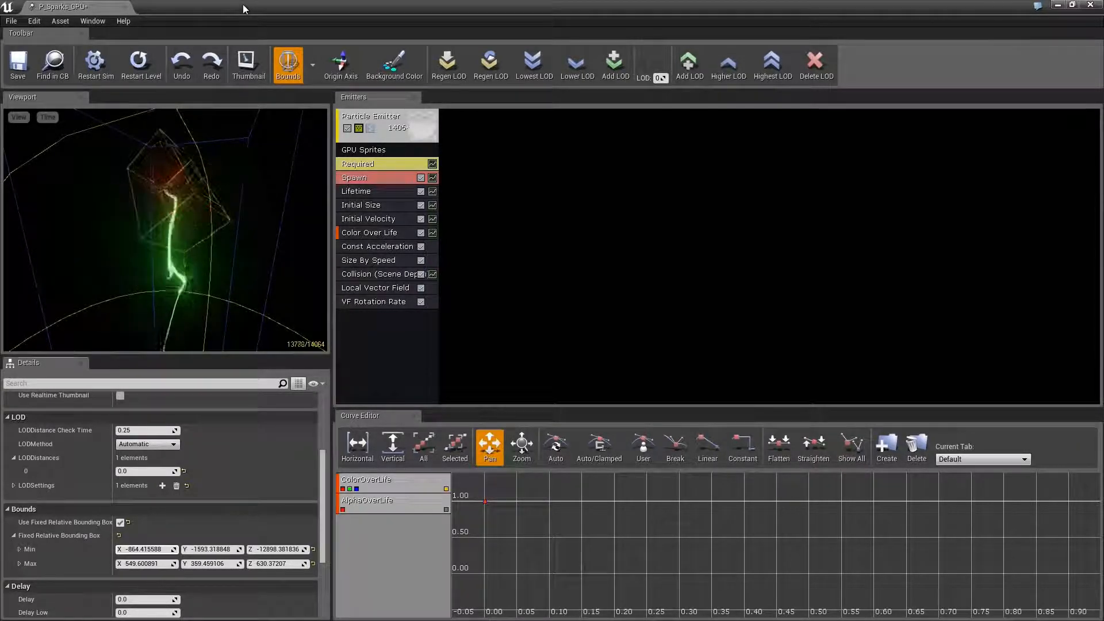
- Add a new sprite emitter beside the GPU emitter and review the module types available to it
left_click_drag(243, 6, 506, 44)
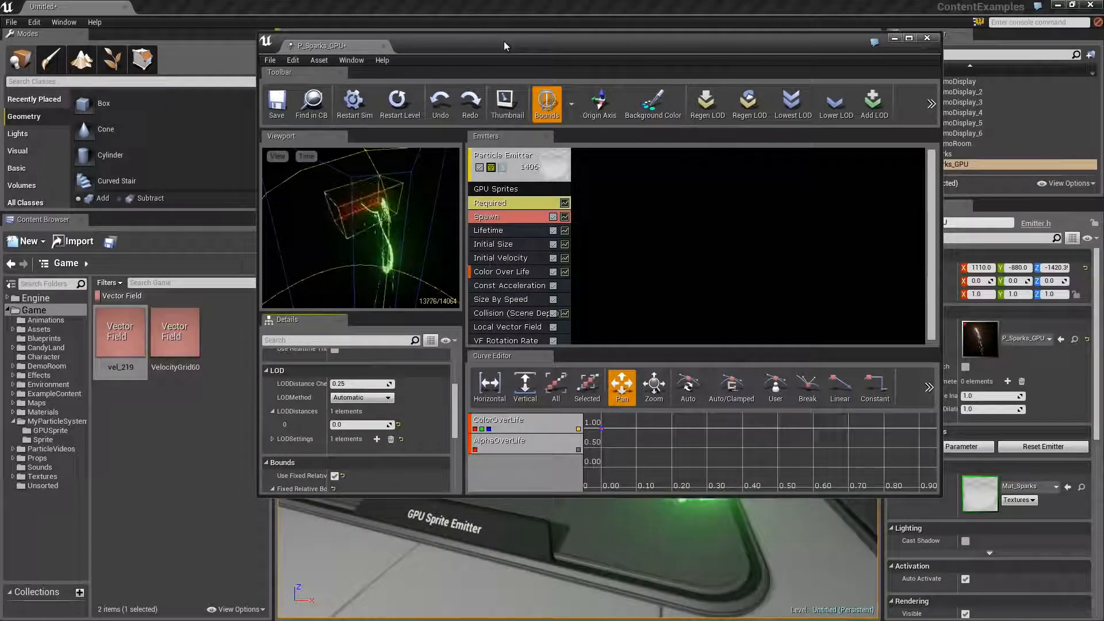
left_click_drag(508, 44, 857, 43)
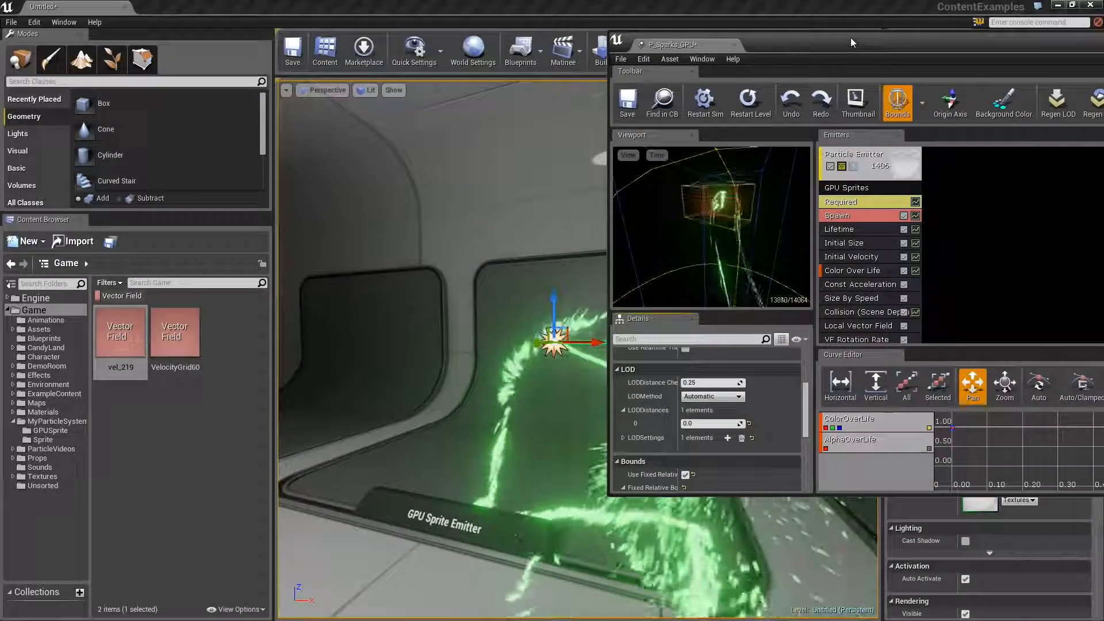
right_click(957, 181)
left_click(981, 189)
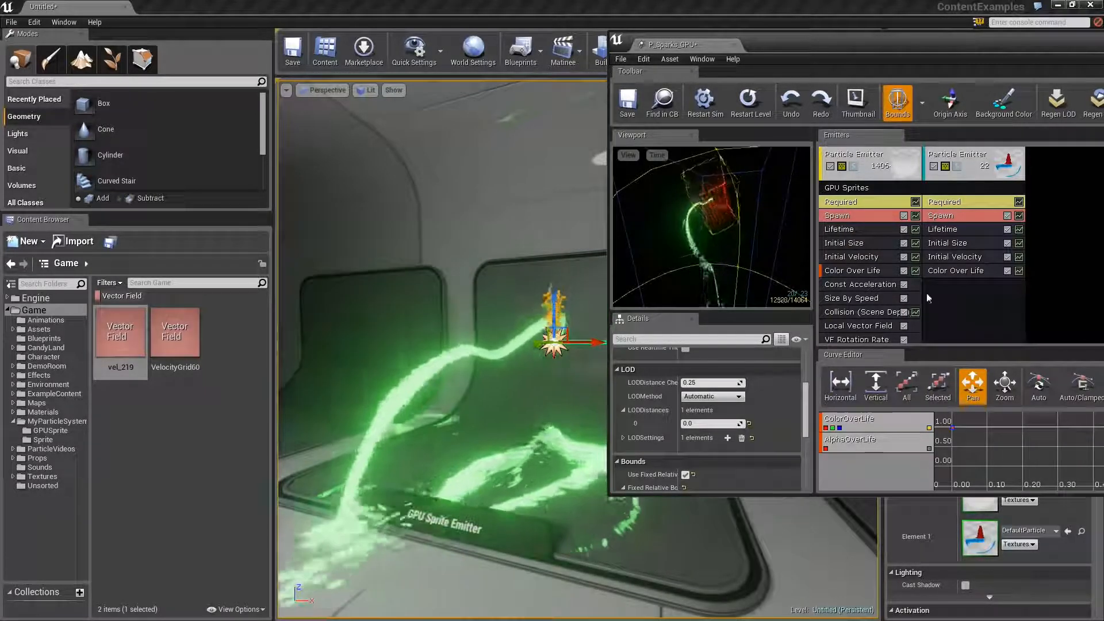
right_click(944, 288)
mouse_move(978, 294)
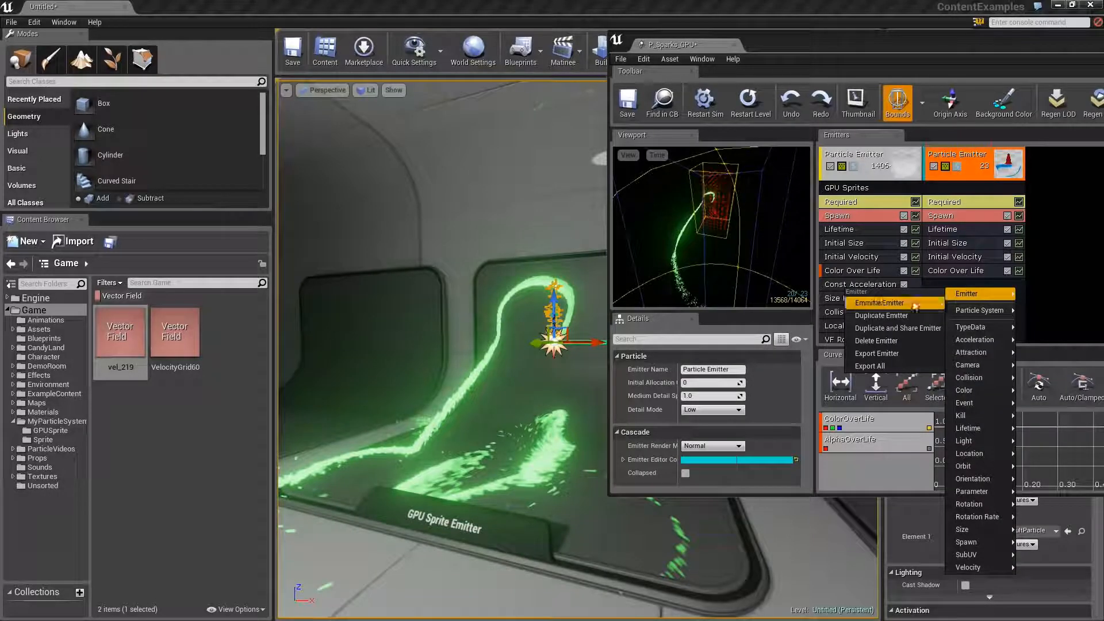
left_click(935, 289)
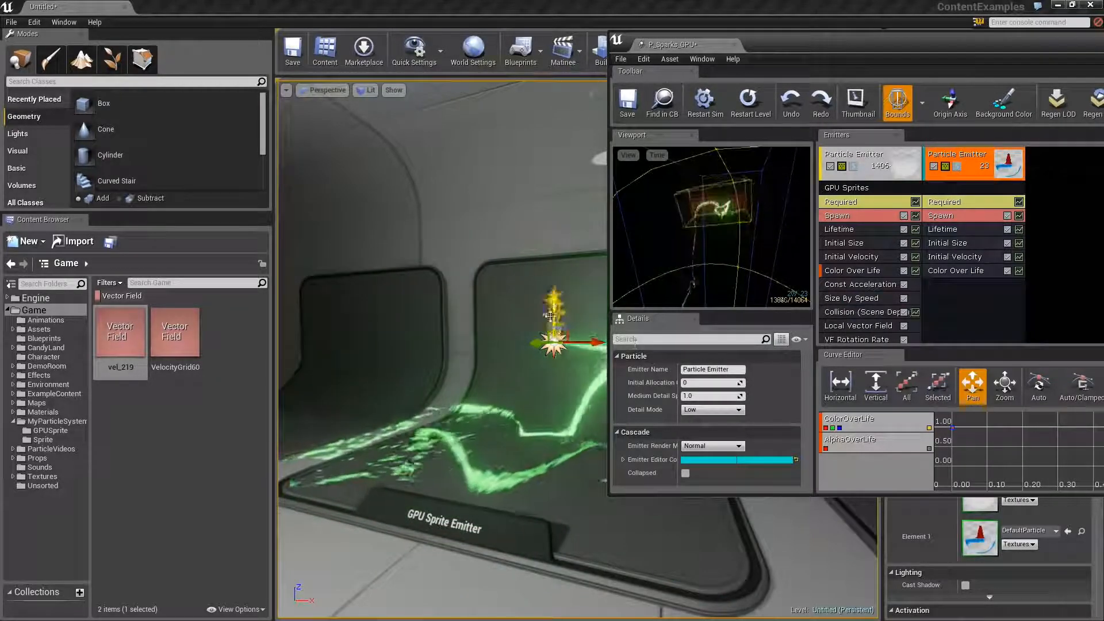
right_click(951, 289)
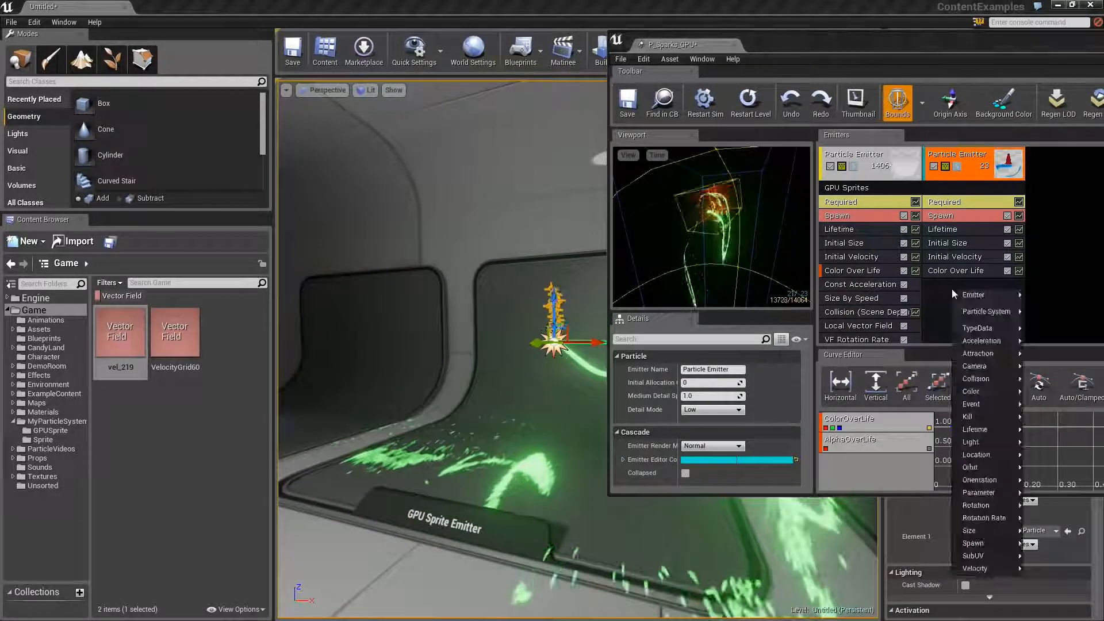
- Delete the extra sprite emitter, keeping only the GPU sprite emitter in the particle system
left_click(966, 171)
key("Delete")
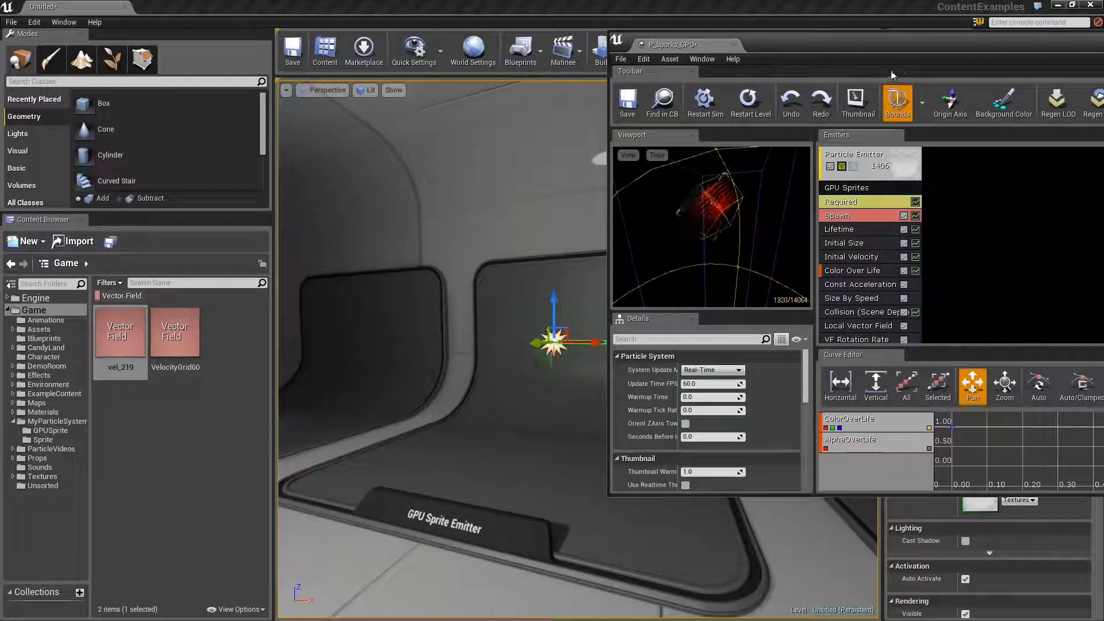
left_click_drag(879, 50, 490, 61)
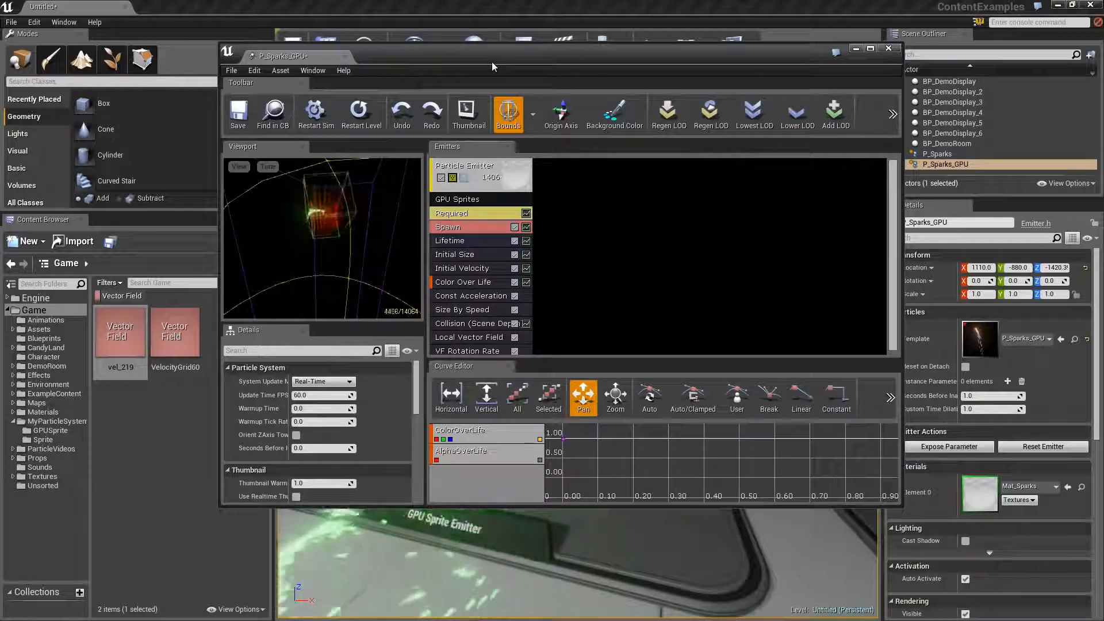